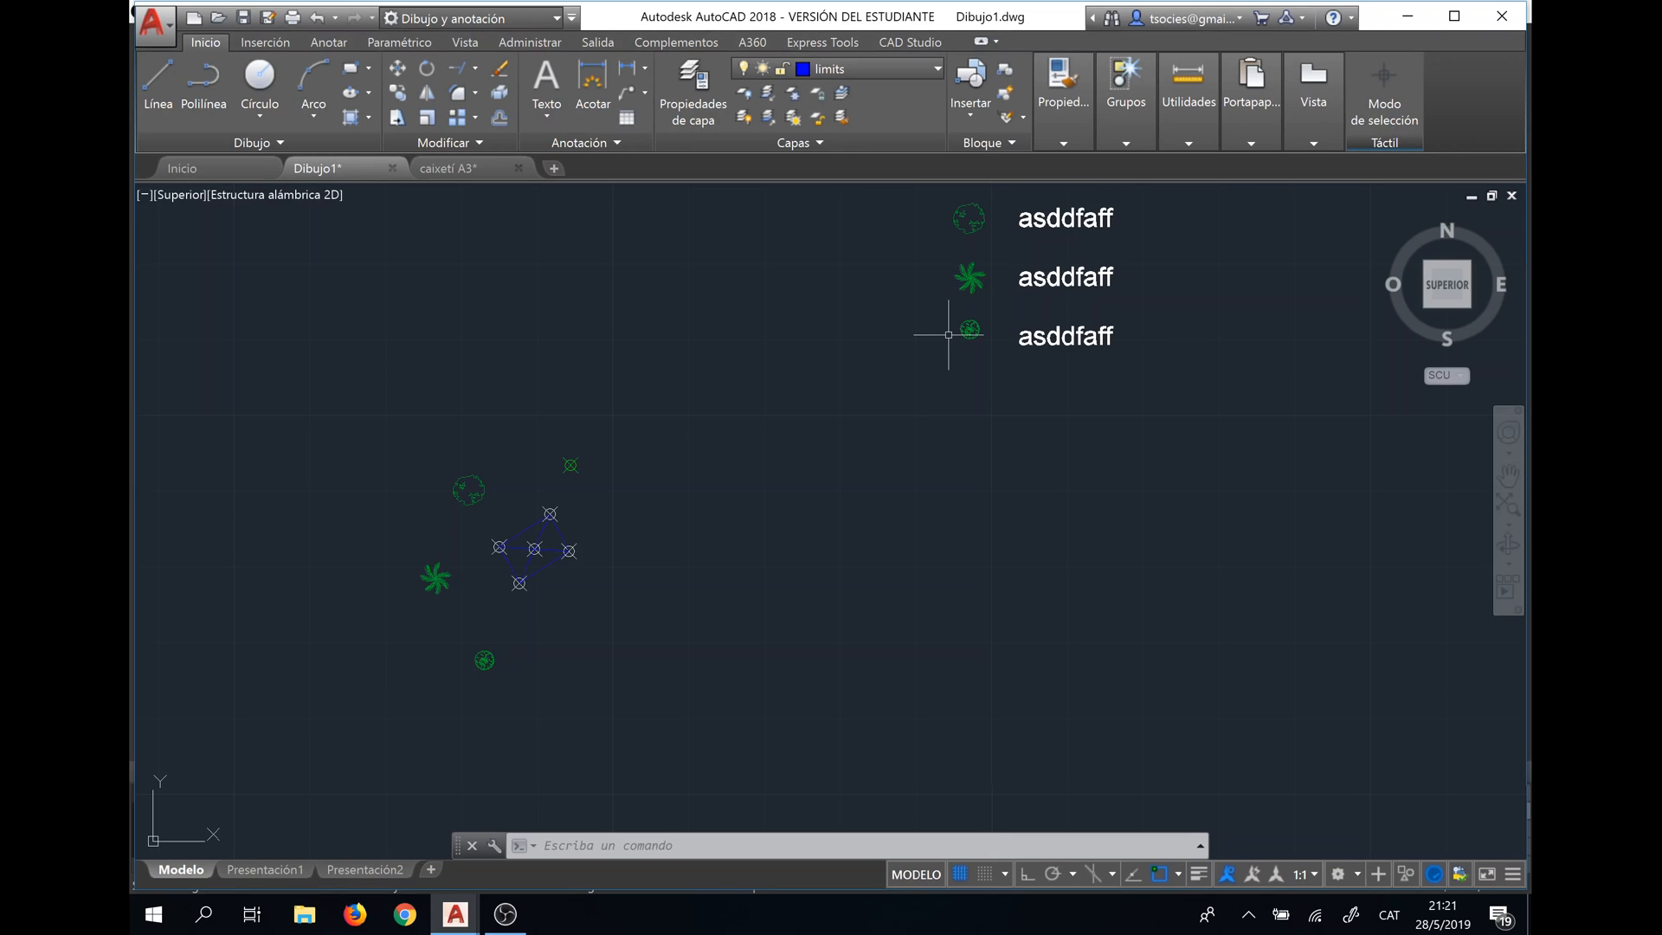
Delete the existing viewport from the Presentación1 layout of the Dibujo1 drawing.
{"action": "left_click", "coordinate": [442, 170]}
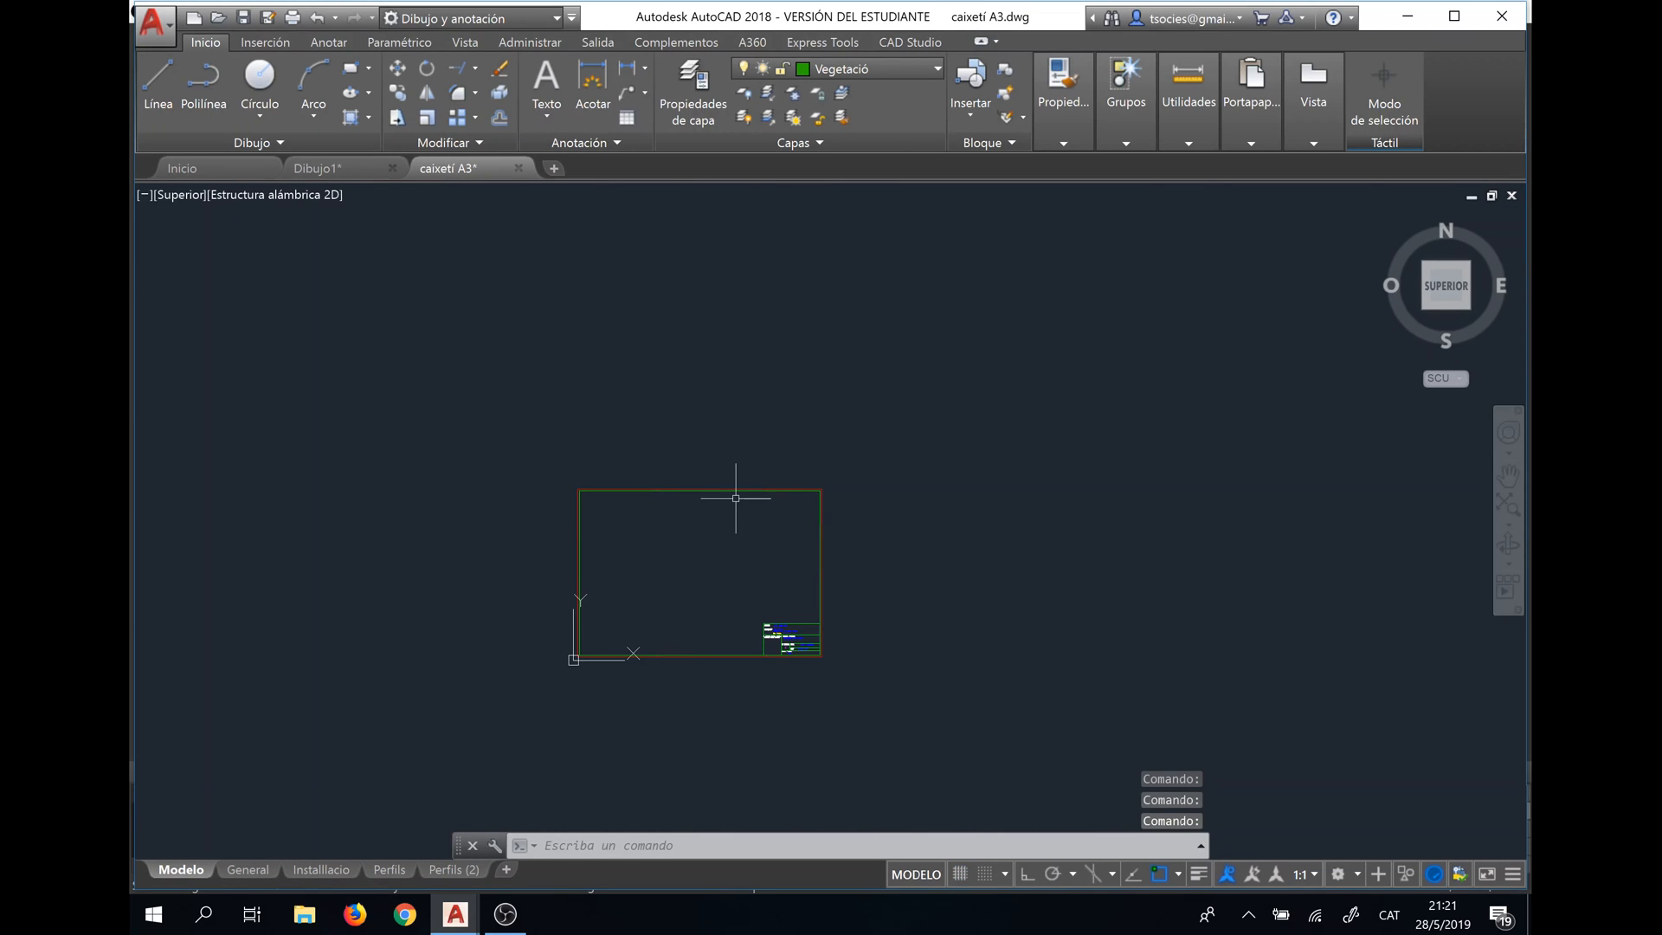
{"action": "left_click", "coordinate": [341, 168]}
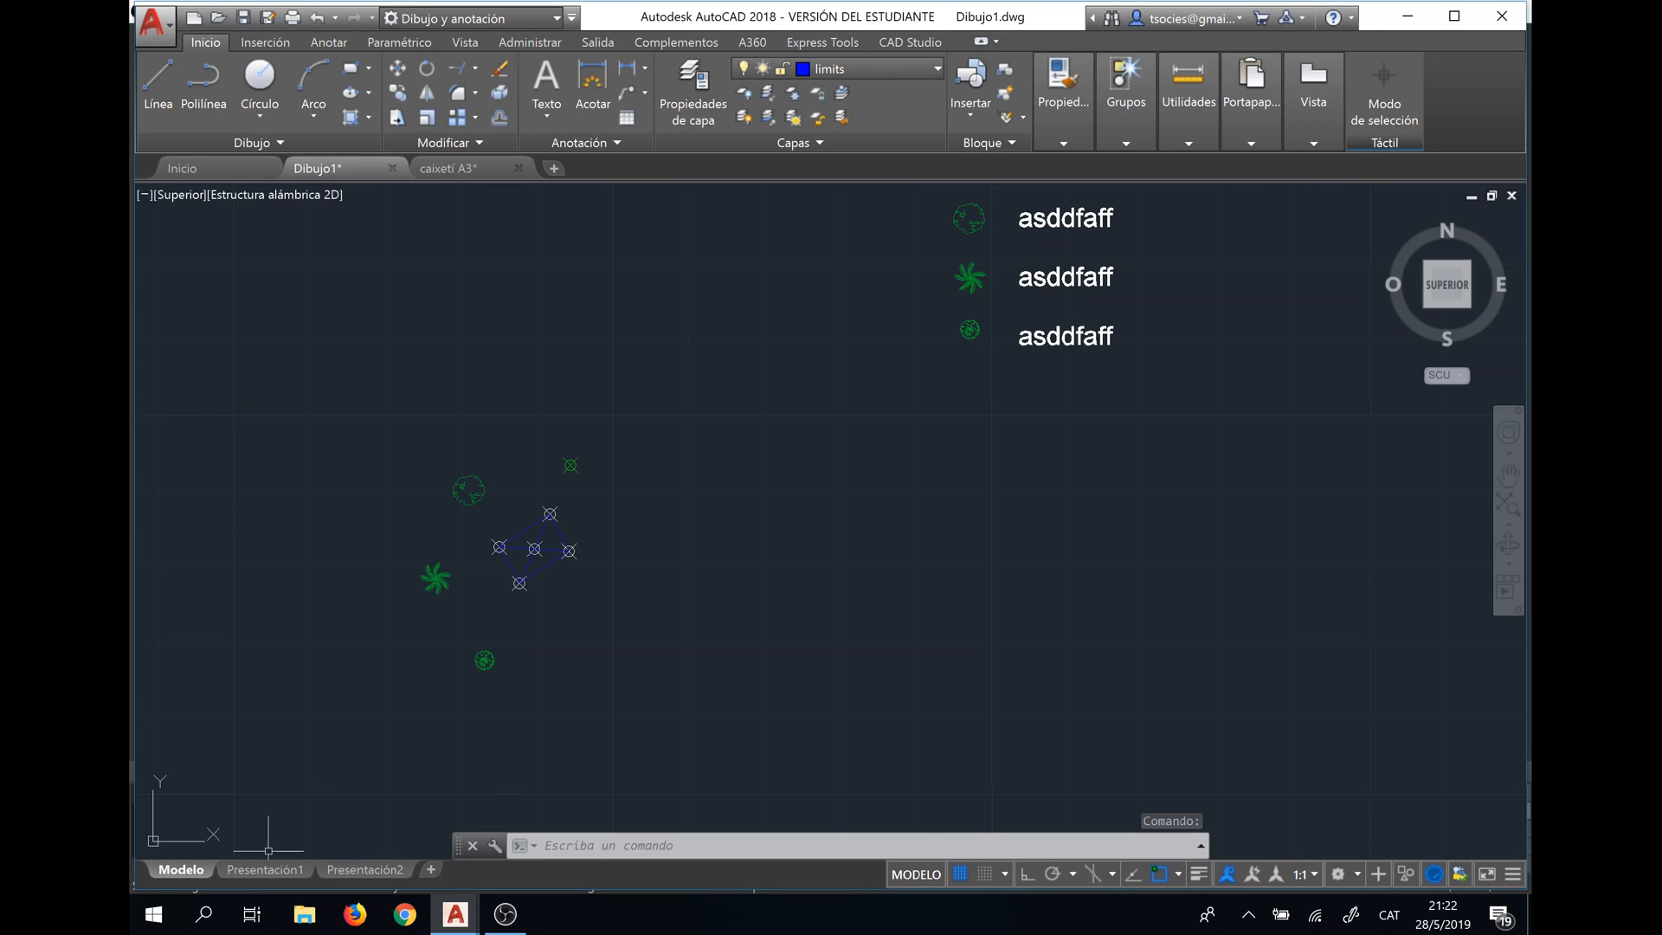
{"action": "left_click", "coordinate": [269, 869]}
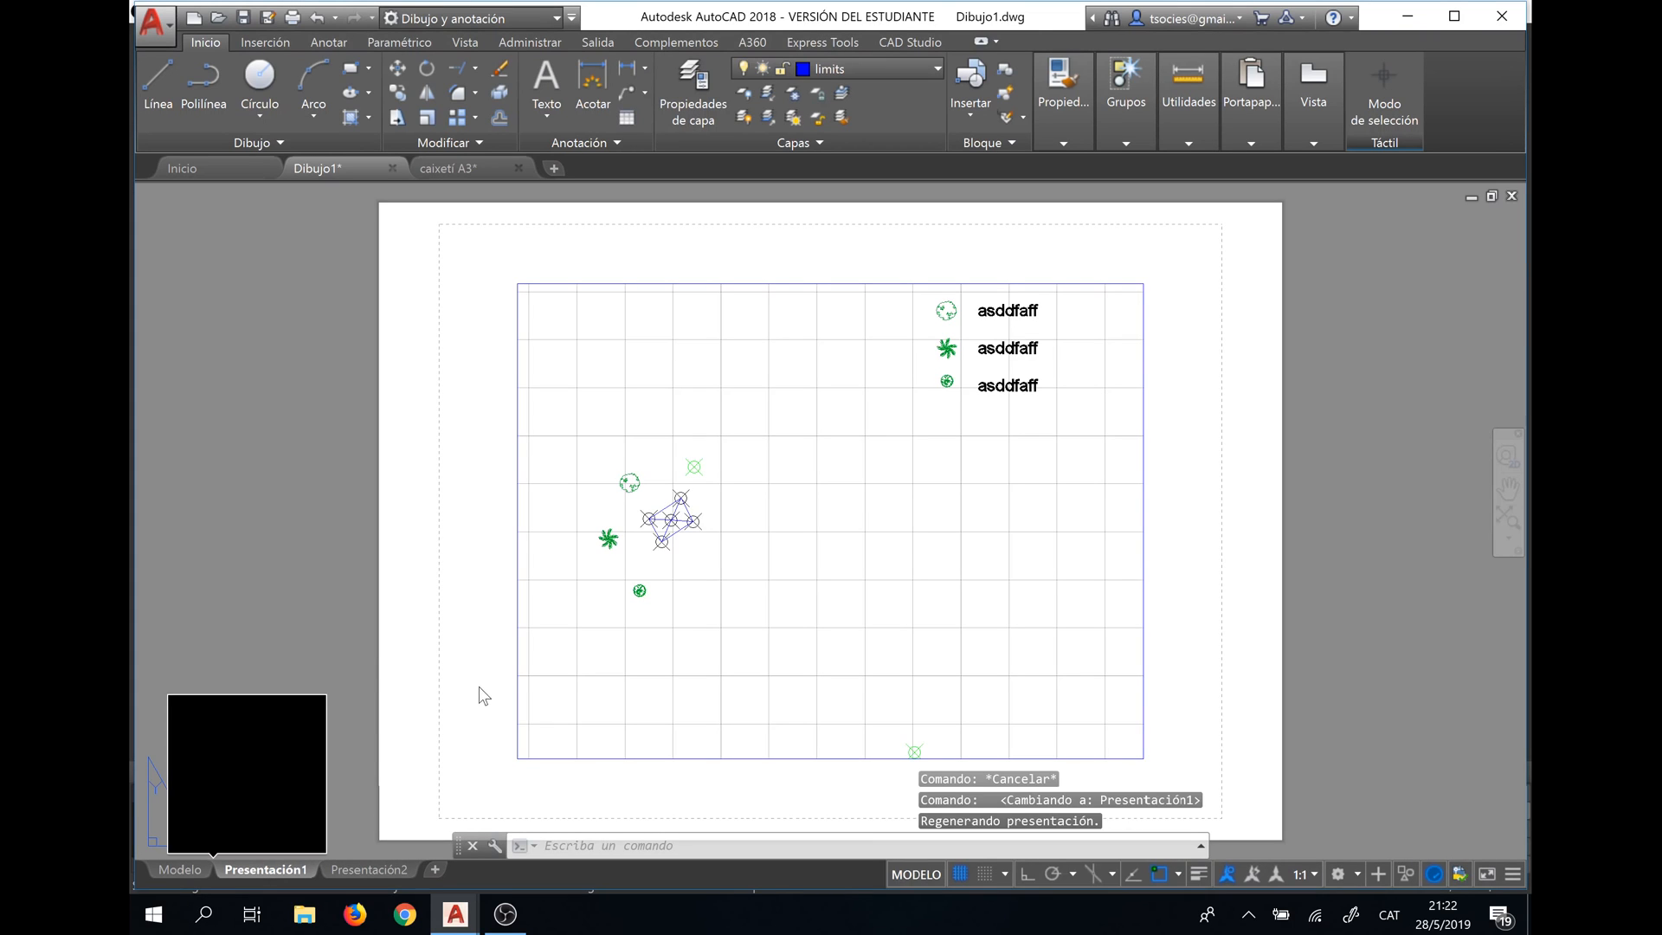
{"action": "left_click", "coordinate": [520, 720]}
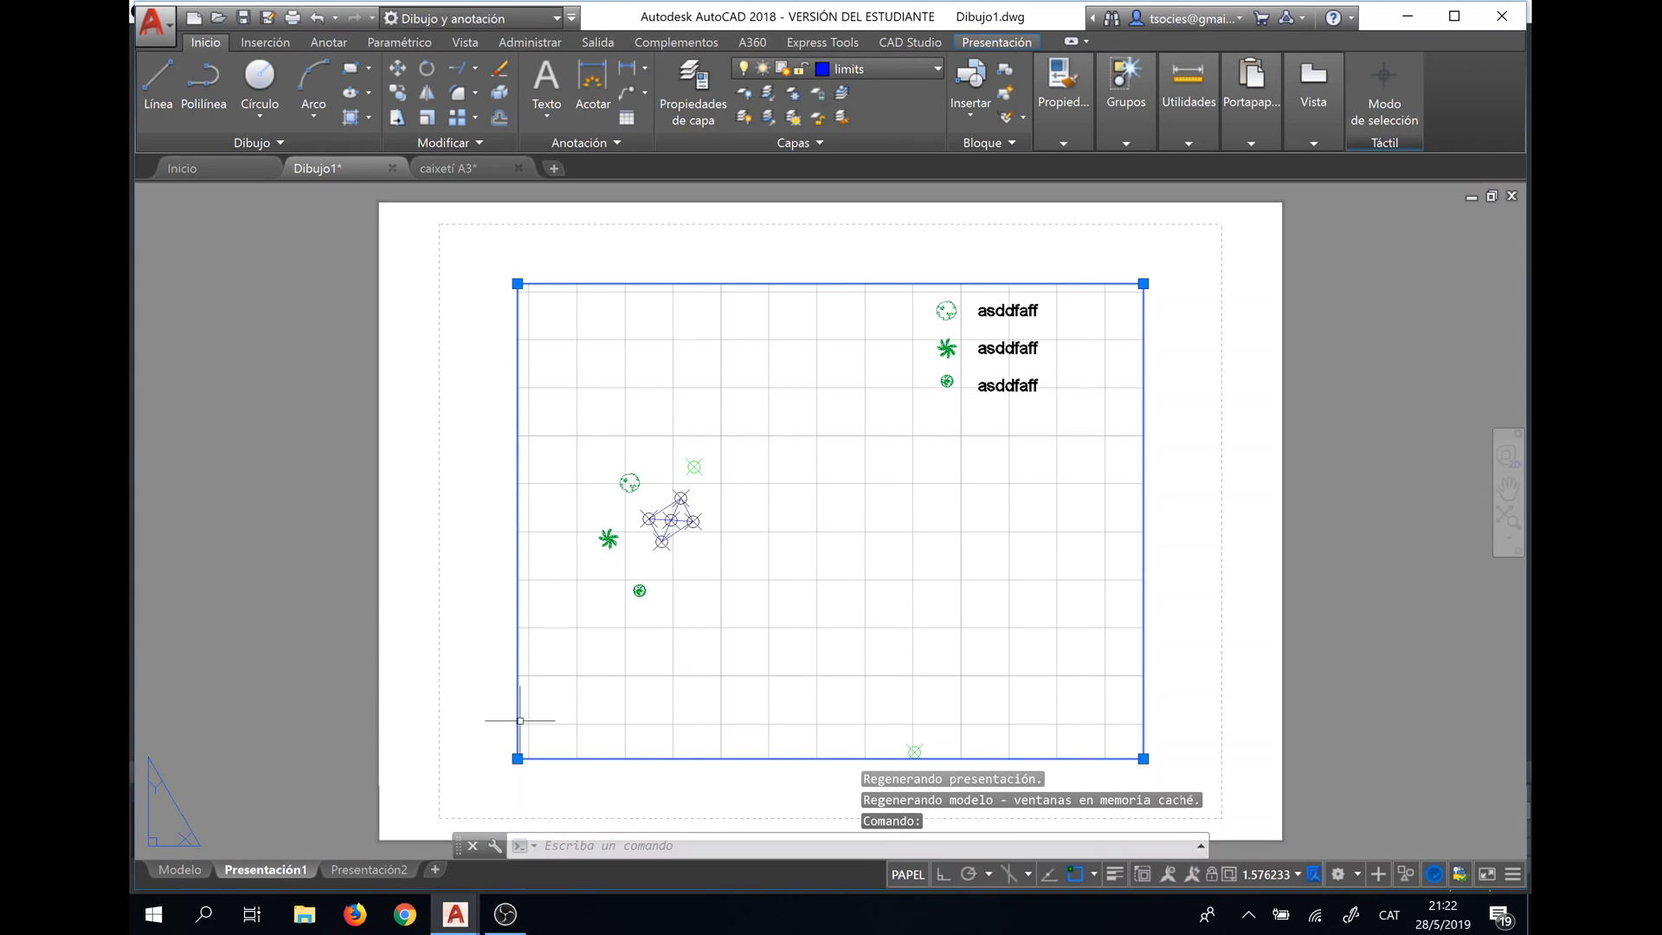
{"action": "key", "text": "Delete"}
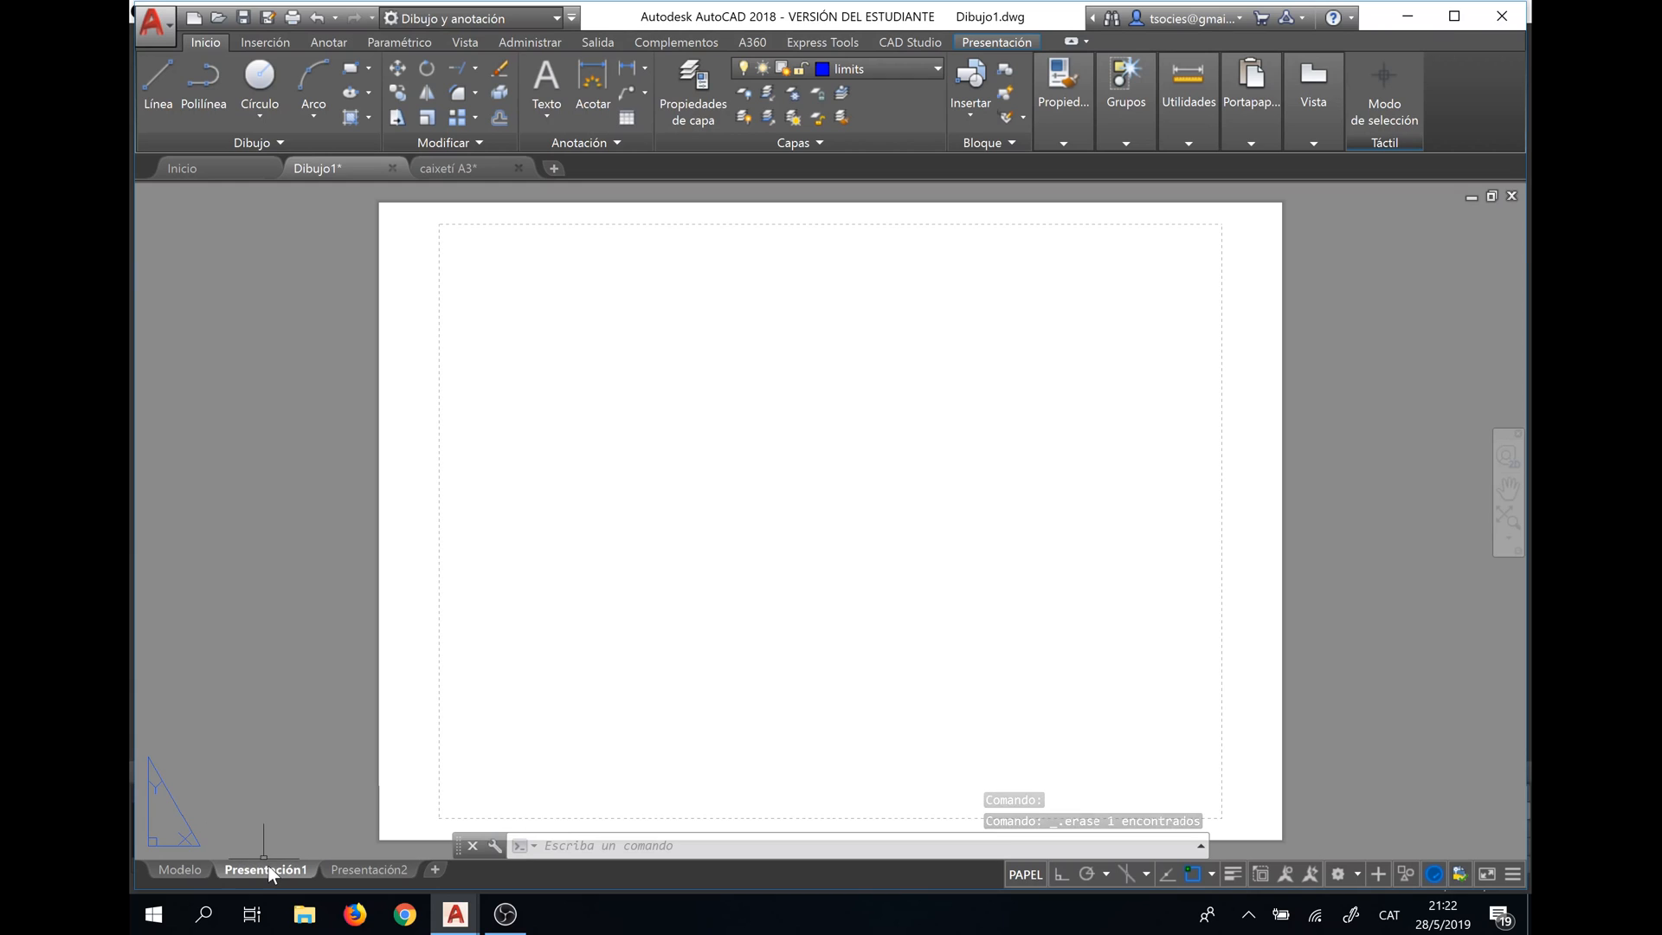
Modify the Presentación1 page setup to use the Microsoft Print to PDF plotter with A3 paper.
{"action": "right_click", "coordinate": [270, 872]}
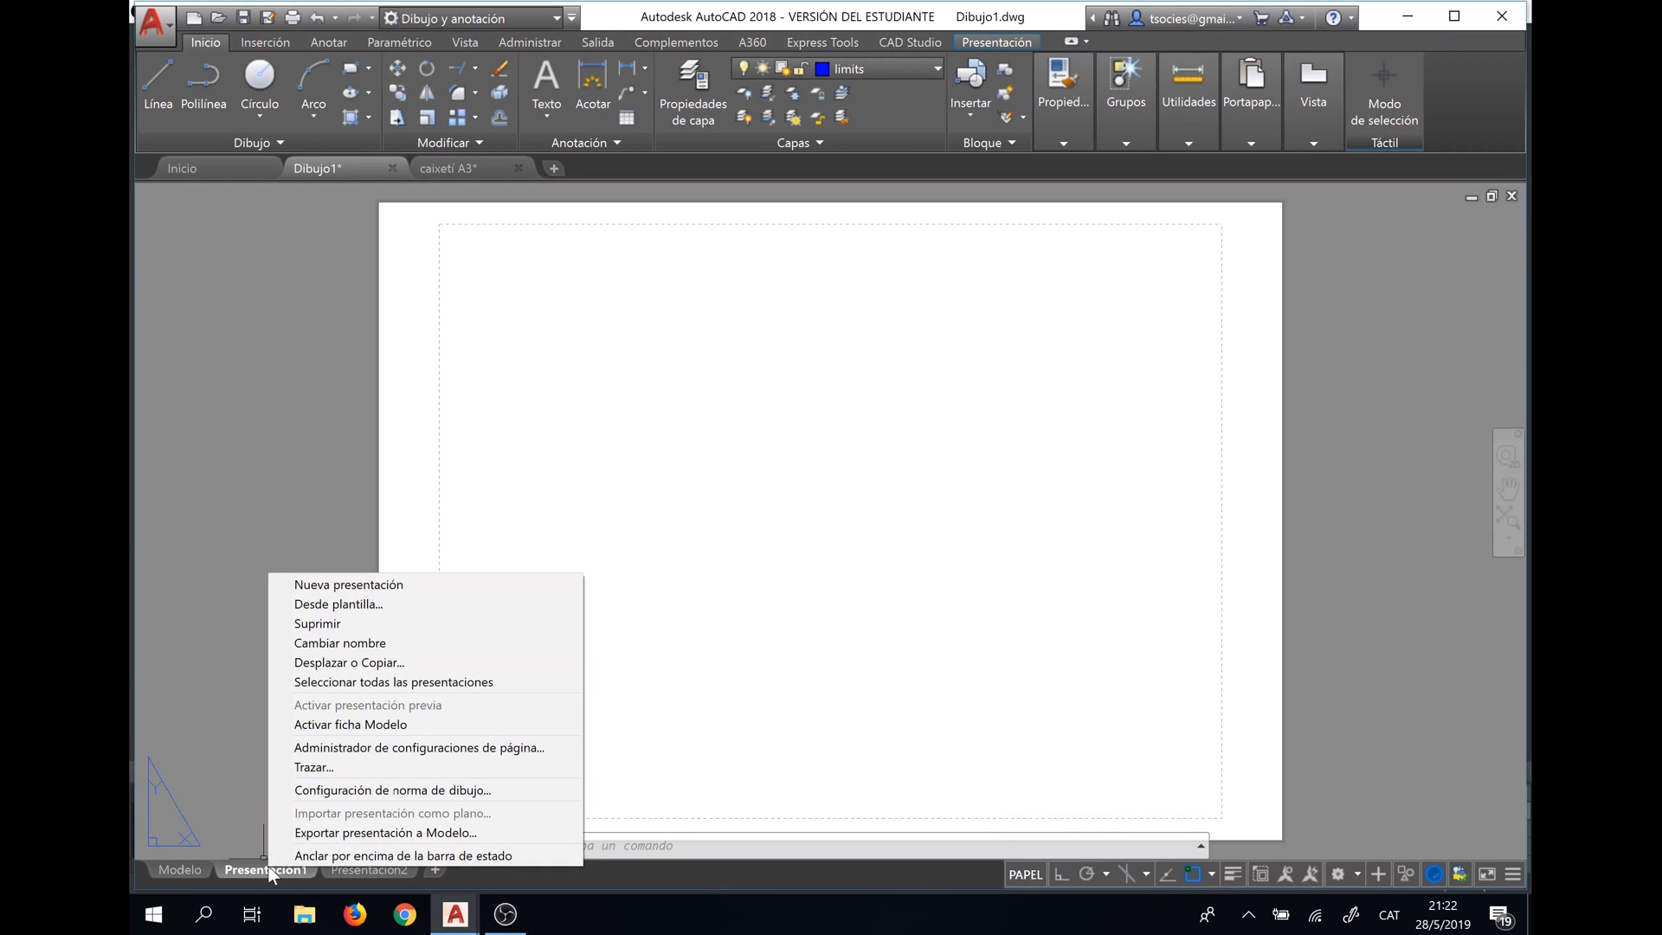
{"action": "left_click", "coordinate": [437, 747]}
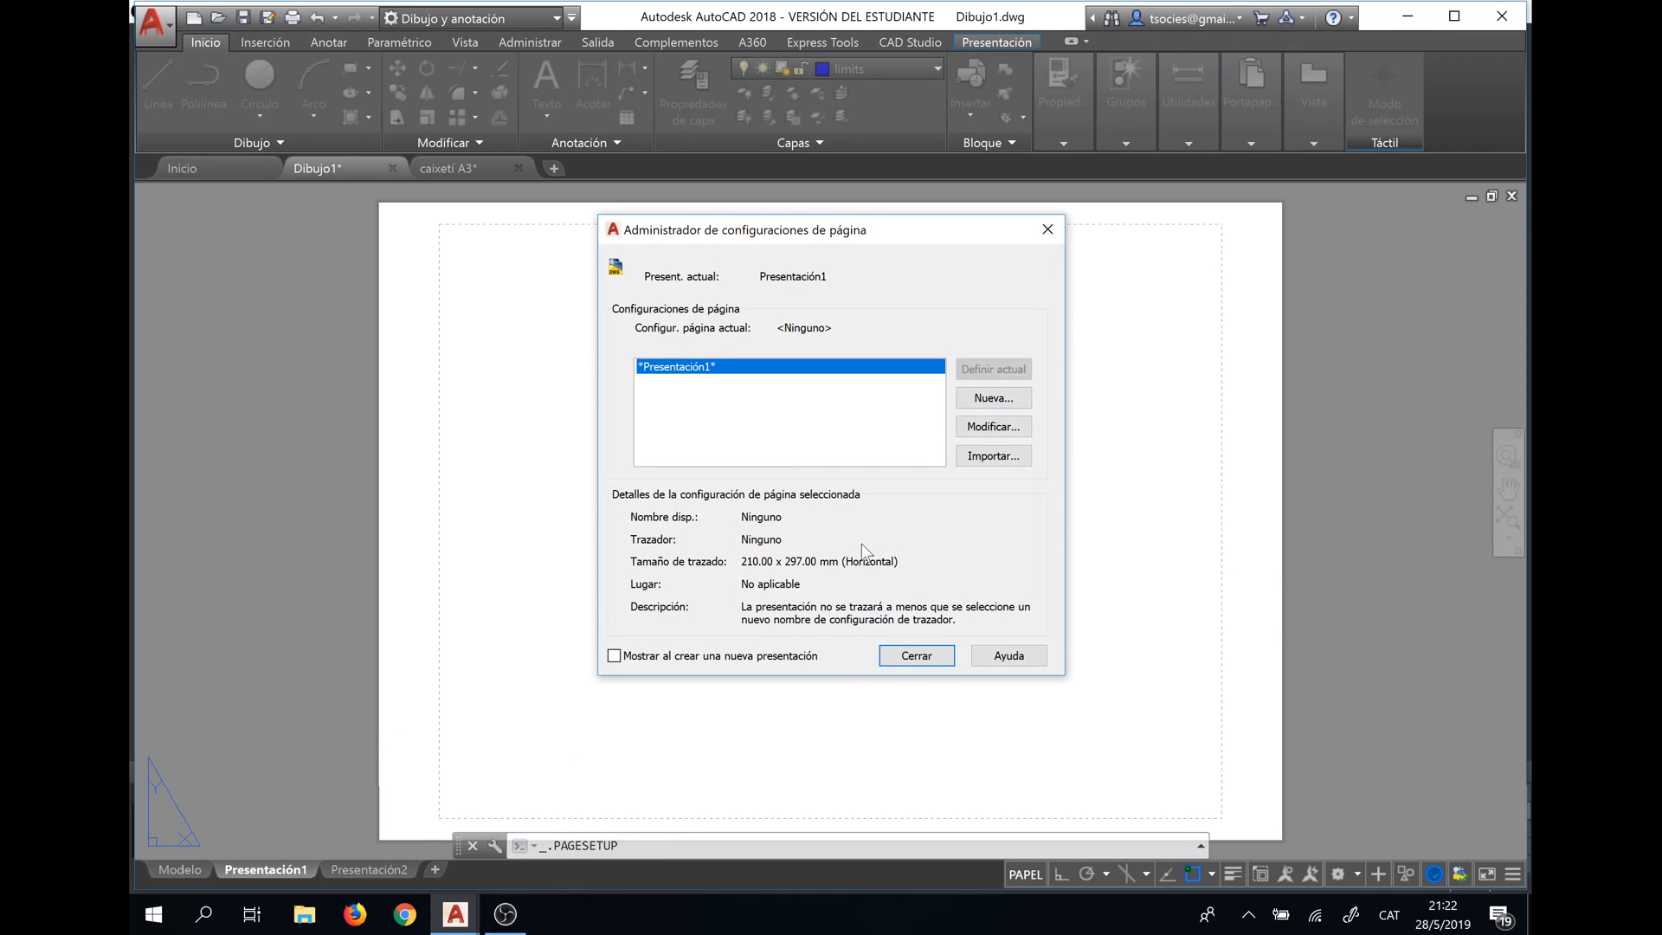
{"action": "left_click", "coordinate": [993, 426]}
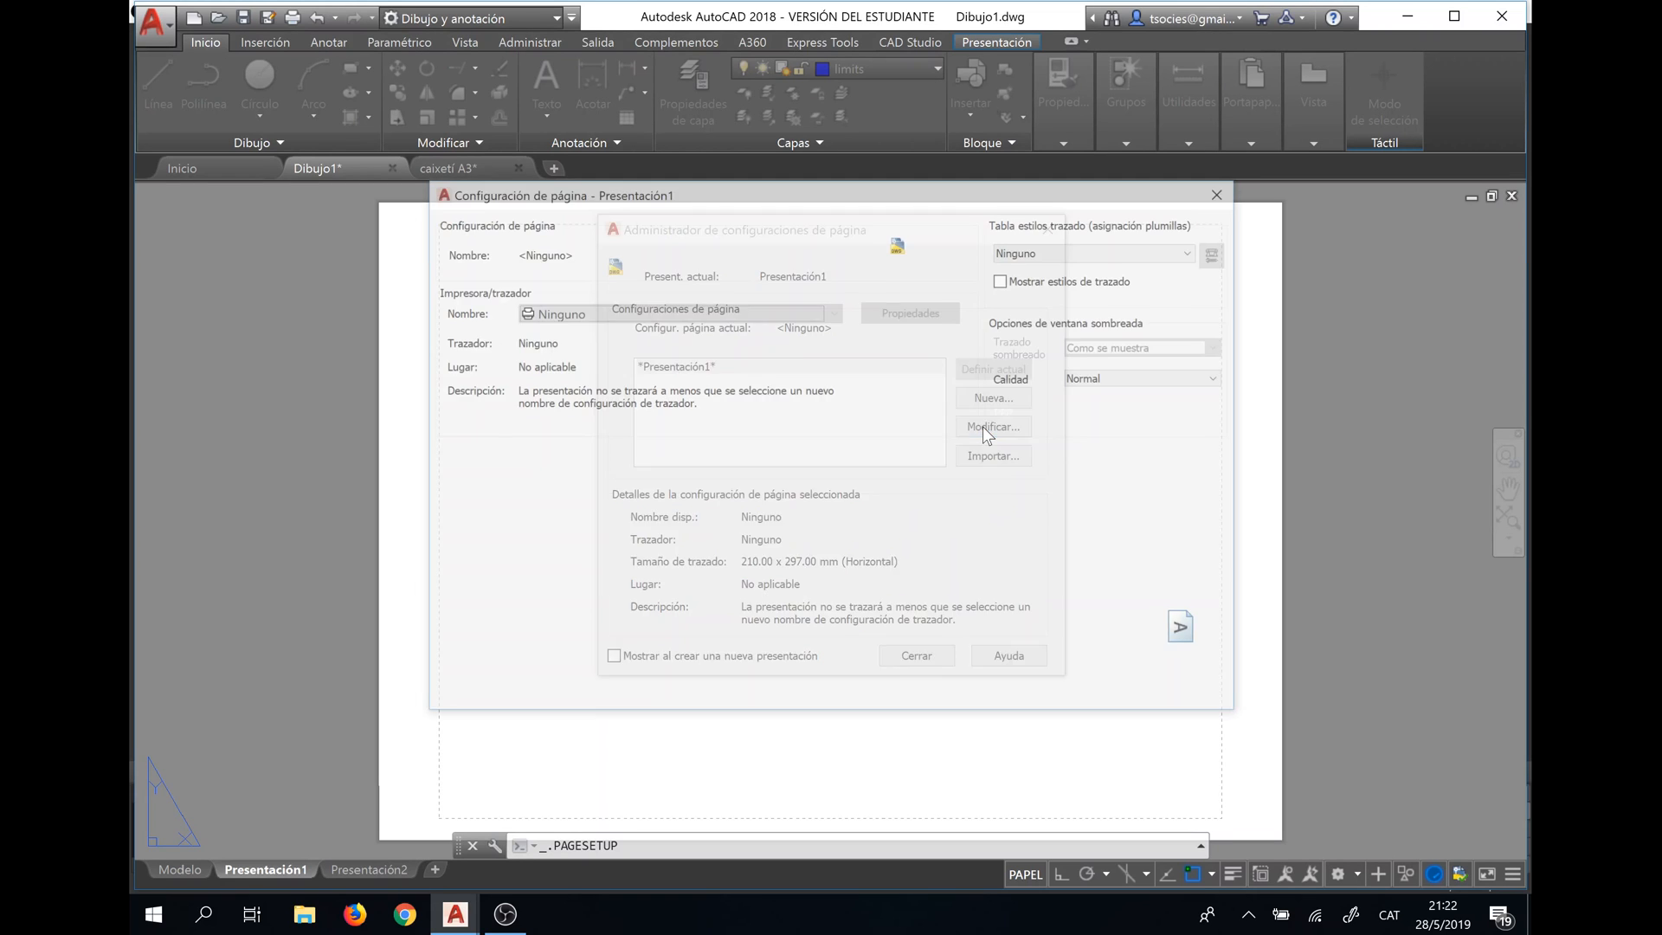
{"action": "left_click", "coordinate": [834, 312]}
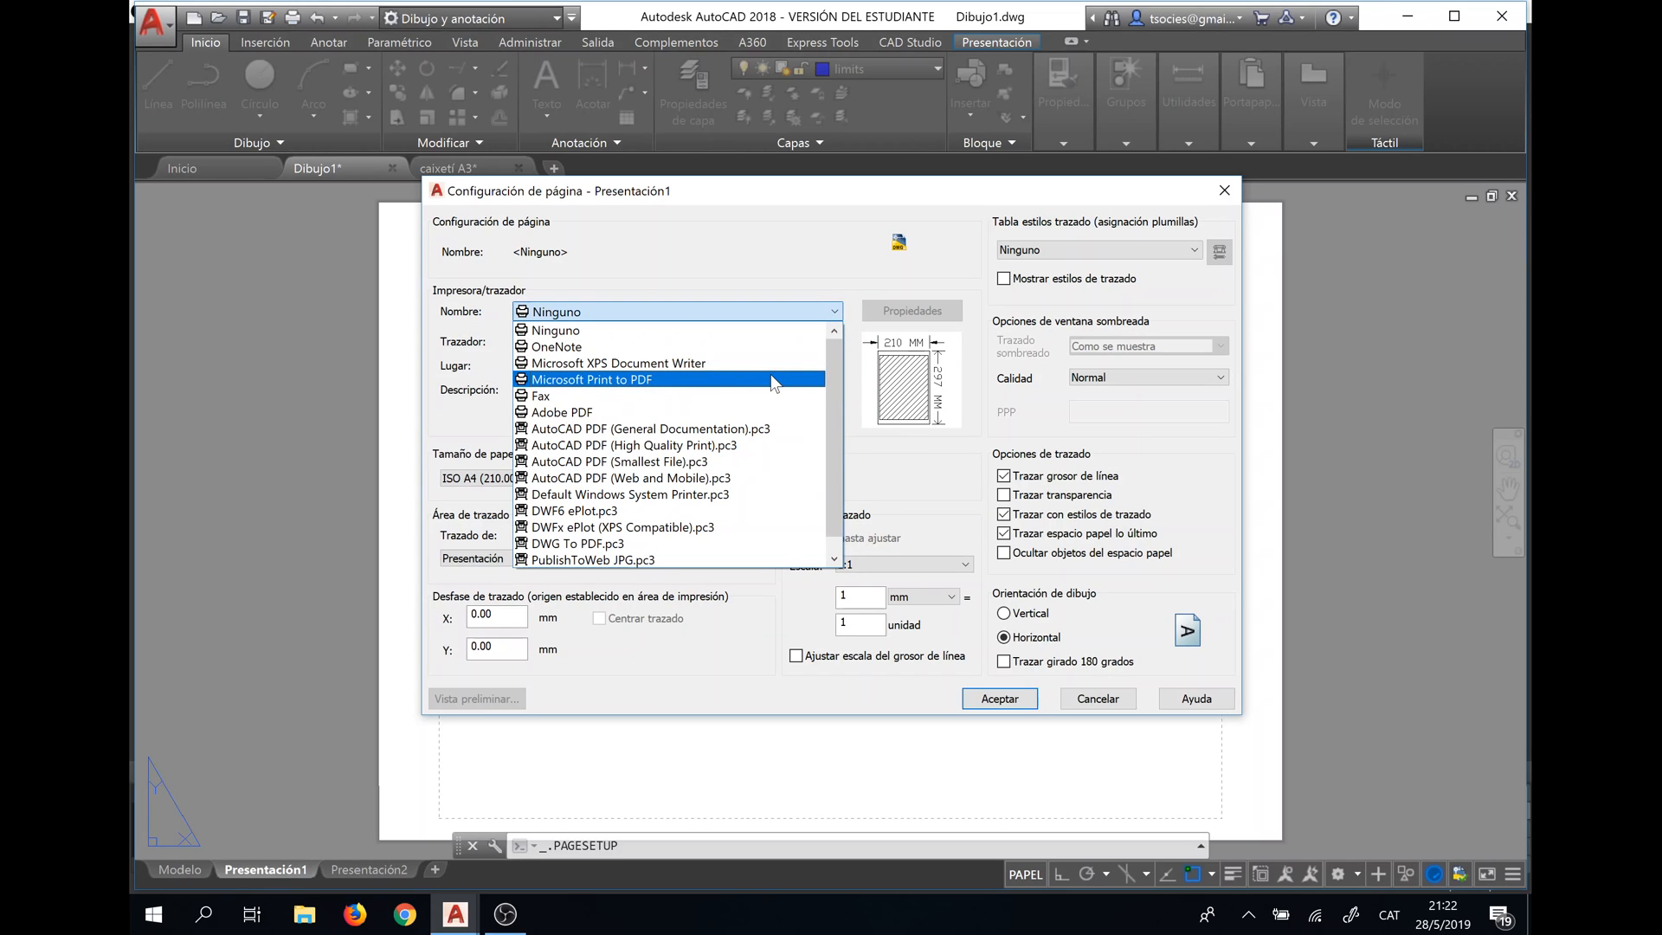
{"action": "left_click", "coordinate": [773, 381]}
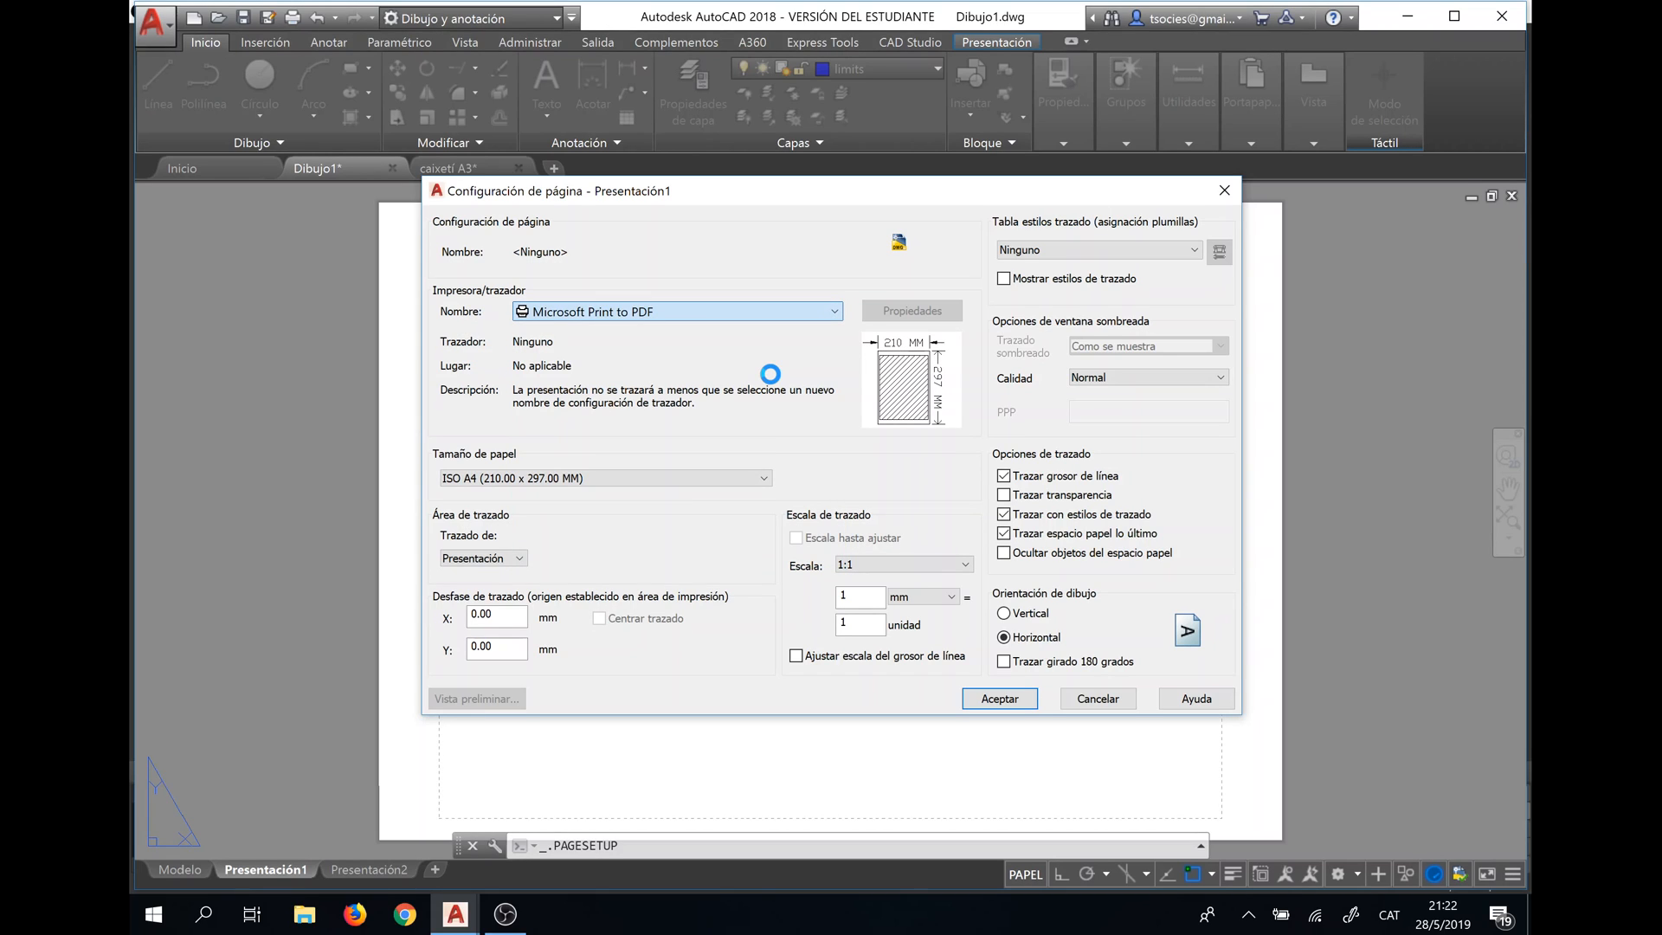
{"action": "left_click", "coordinate": [763, 478]}
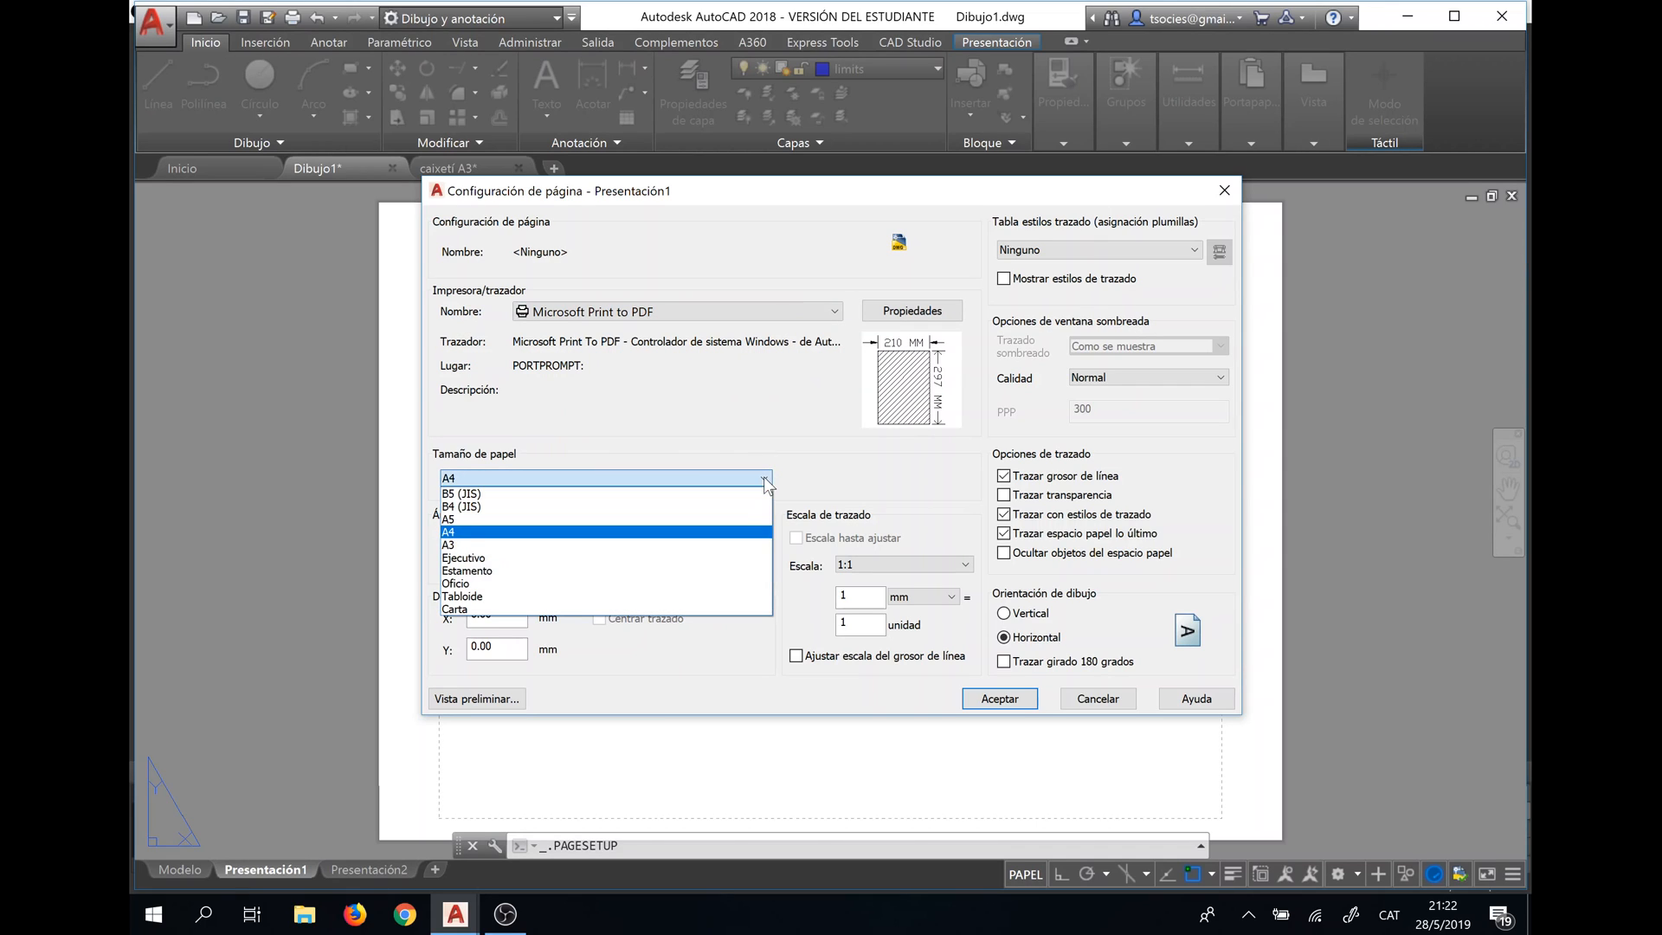
{"action": "left_click", "coordinate": [713, 545]}
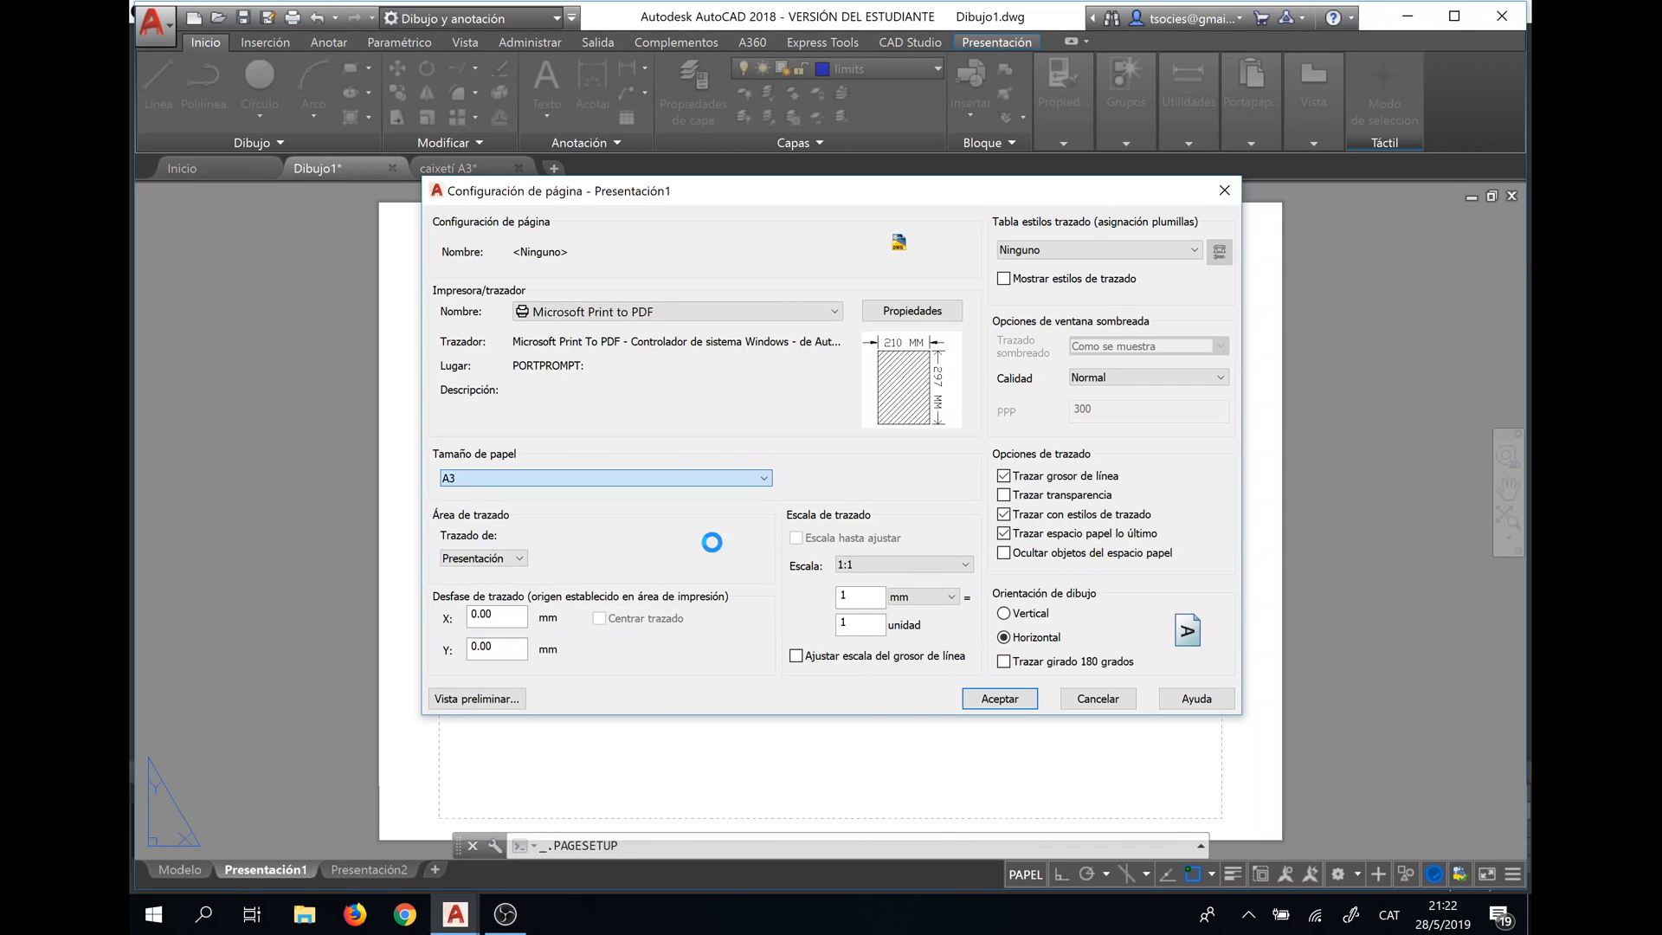
Set the layout's plot scale to 1000 mm per 1 unit and apply the page setup.
{"action": "left_click", "coordinate": [843, 595]}
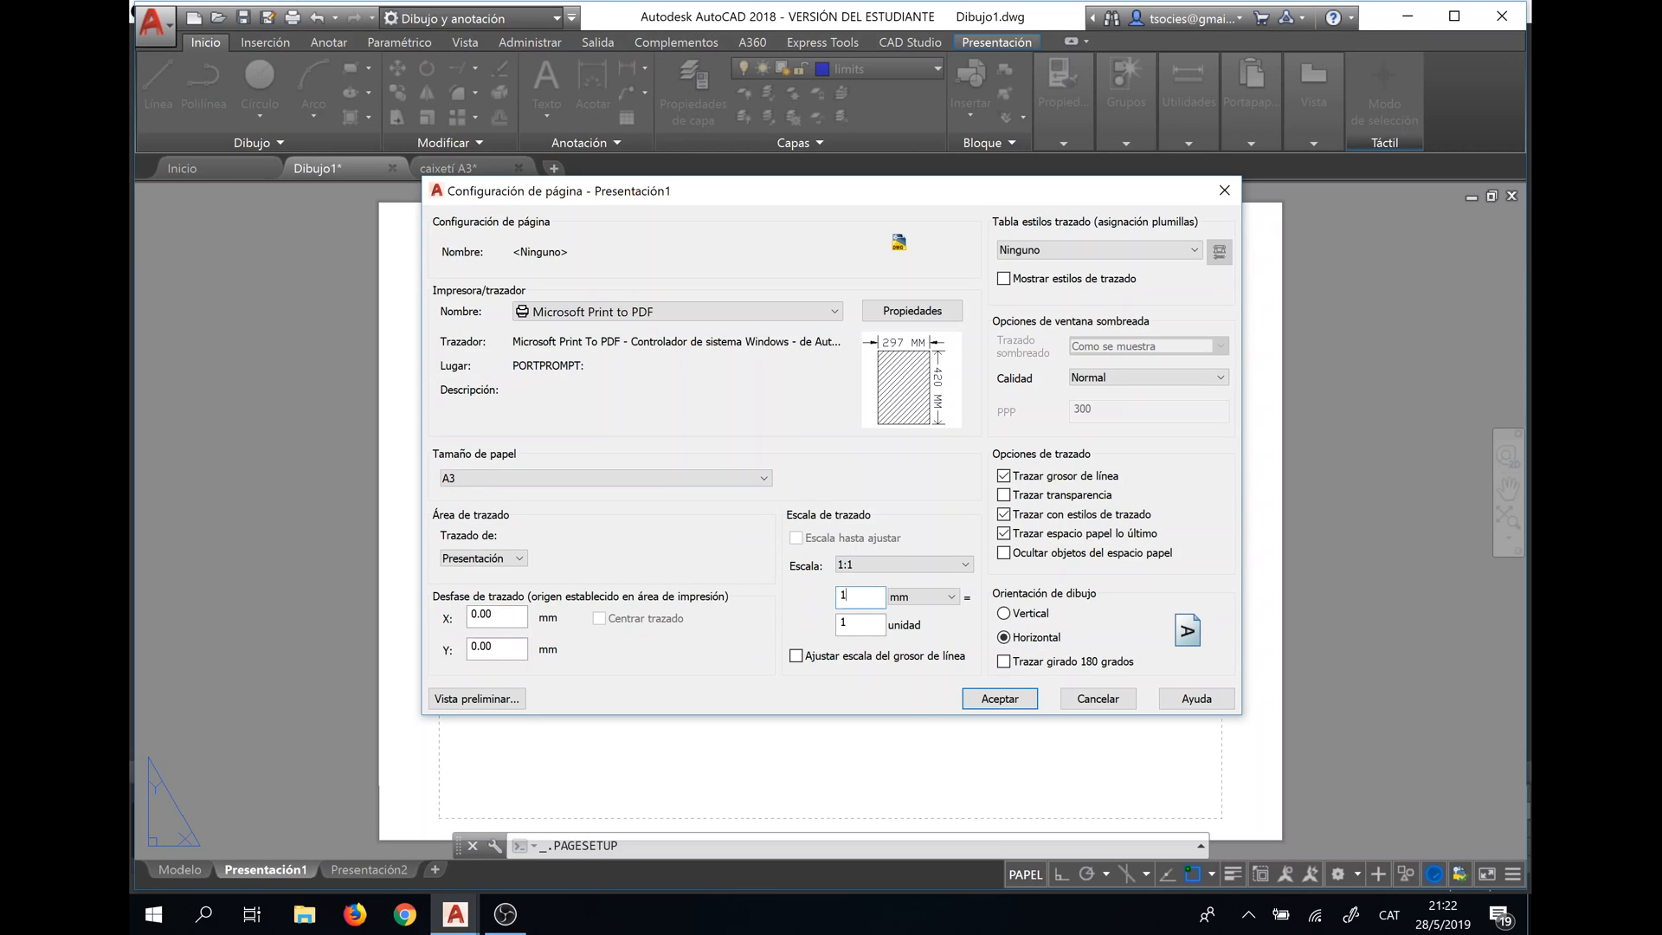
{"action": "type", "text": "000"}
{"action": "left_click", "coordinate": [1001, 699]}
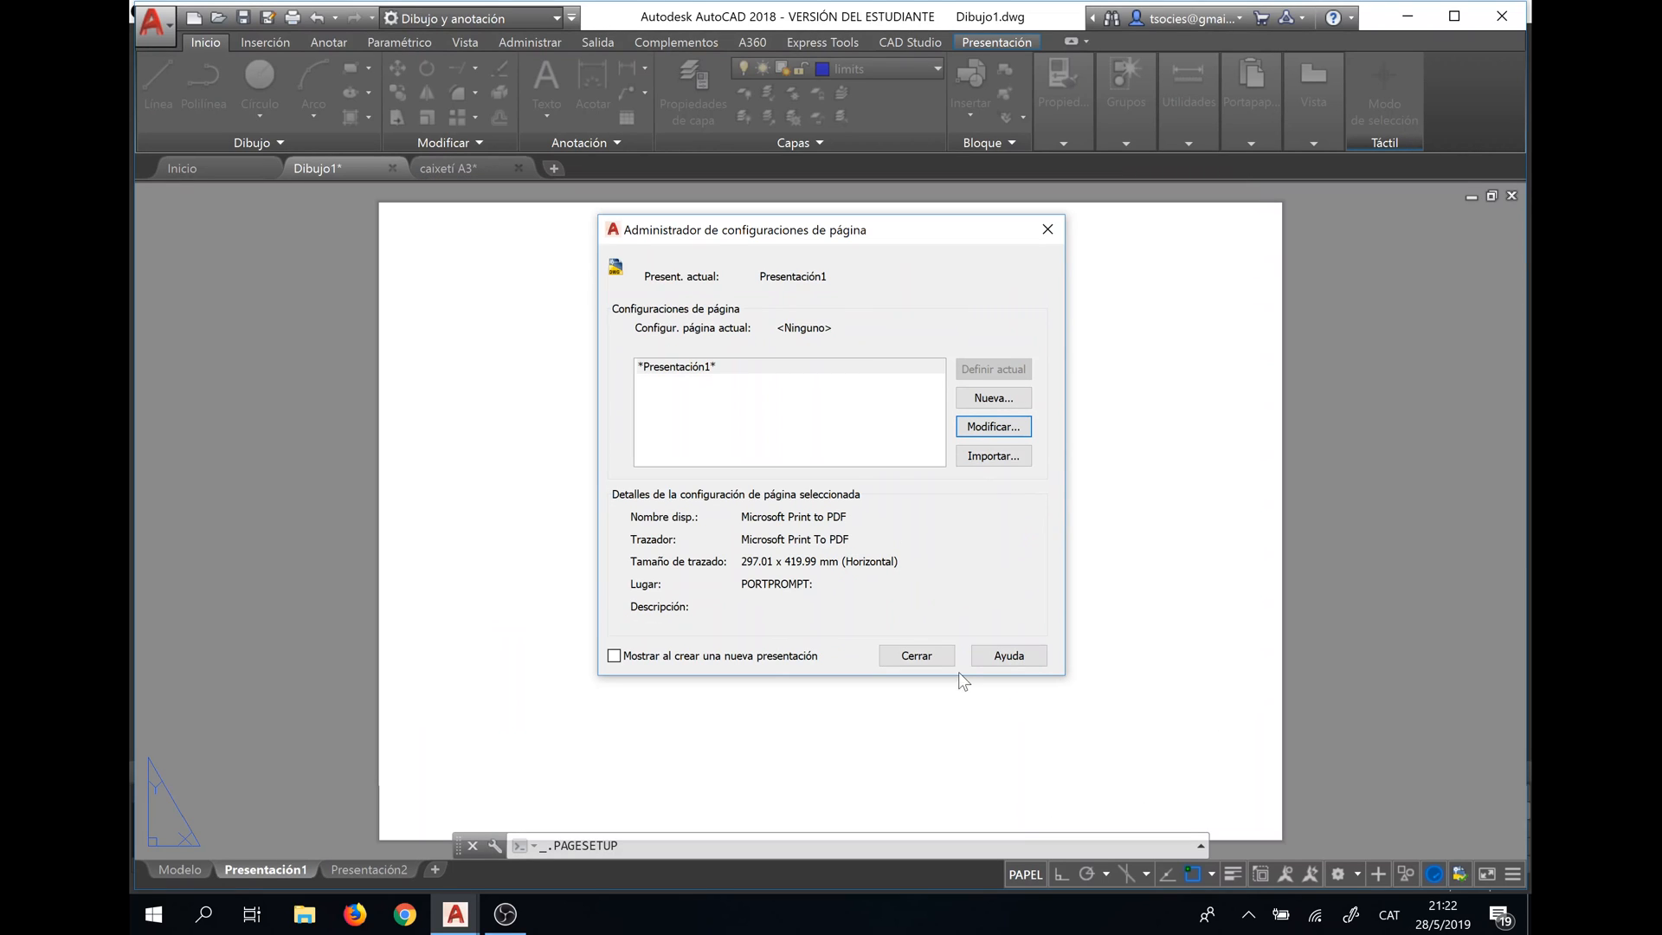
{"action": "left_click", "coordinate": [916, 655]}
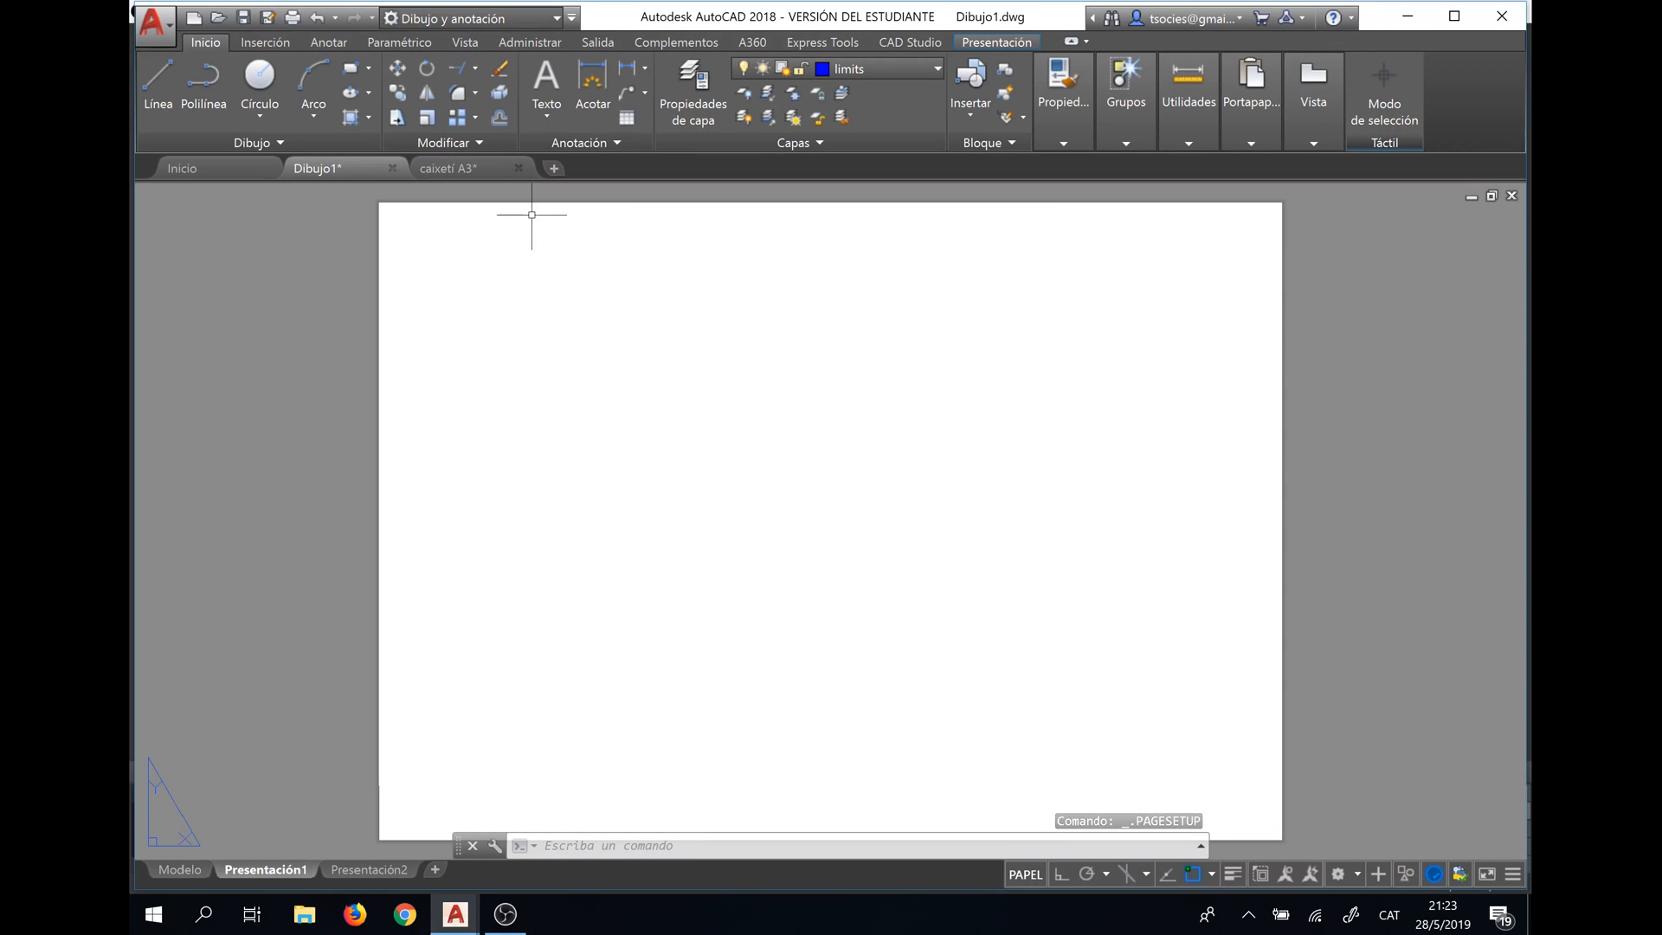
Copy the sheet frame and title block from the model space of the caixetí A3 drawing.
{"action": "left_click", "coordinate": [481, 167]}
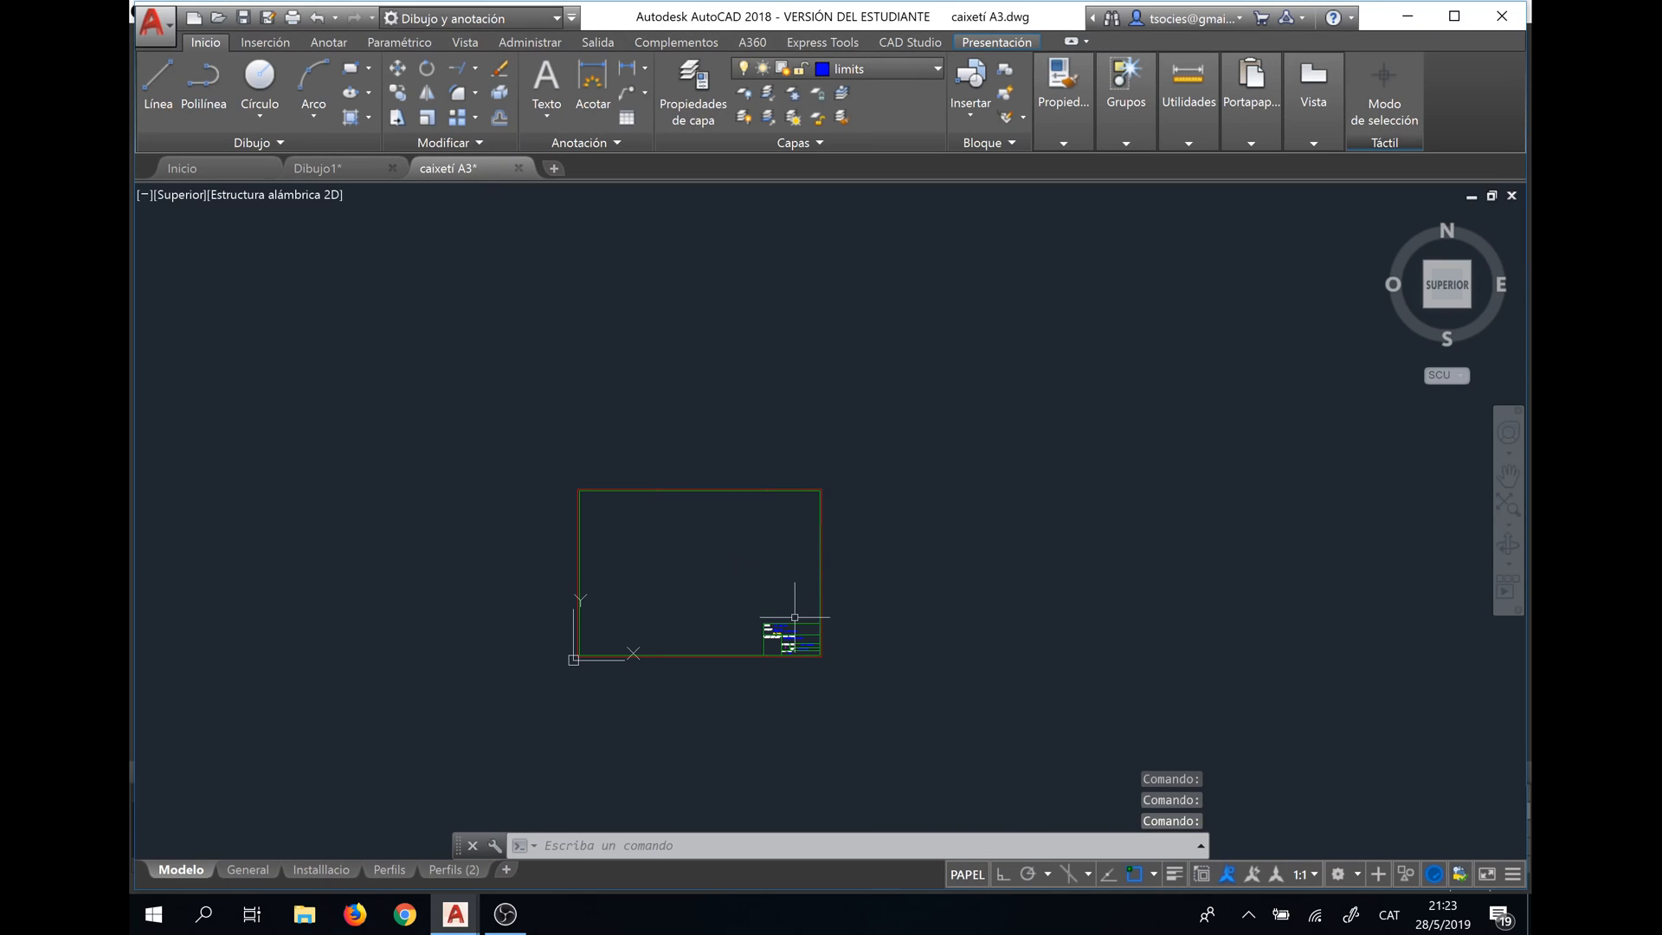
{"action": "left_click", "coordinate": [875, 676]}
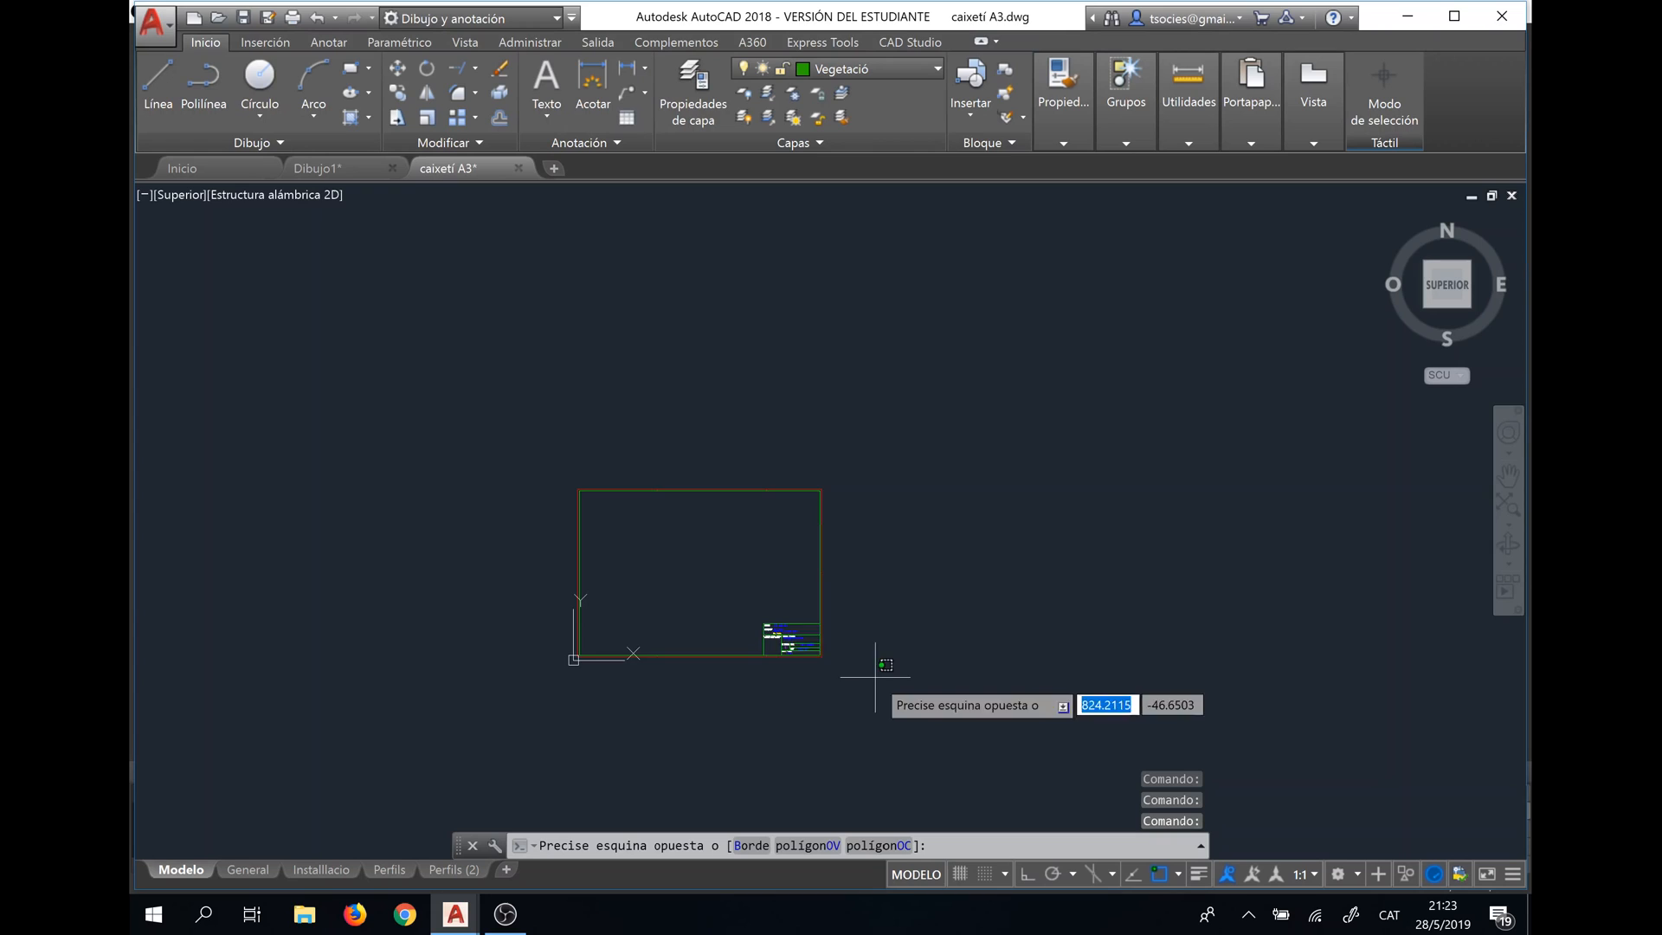
{"action": "left_click", "coordinate": [632, 564]}
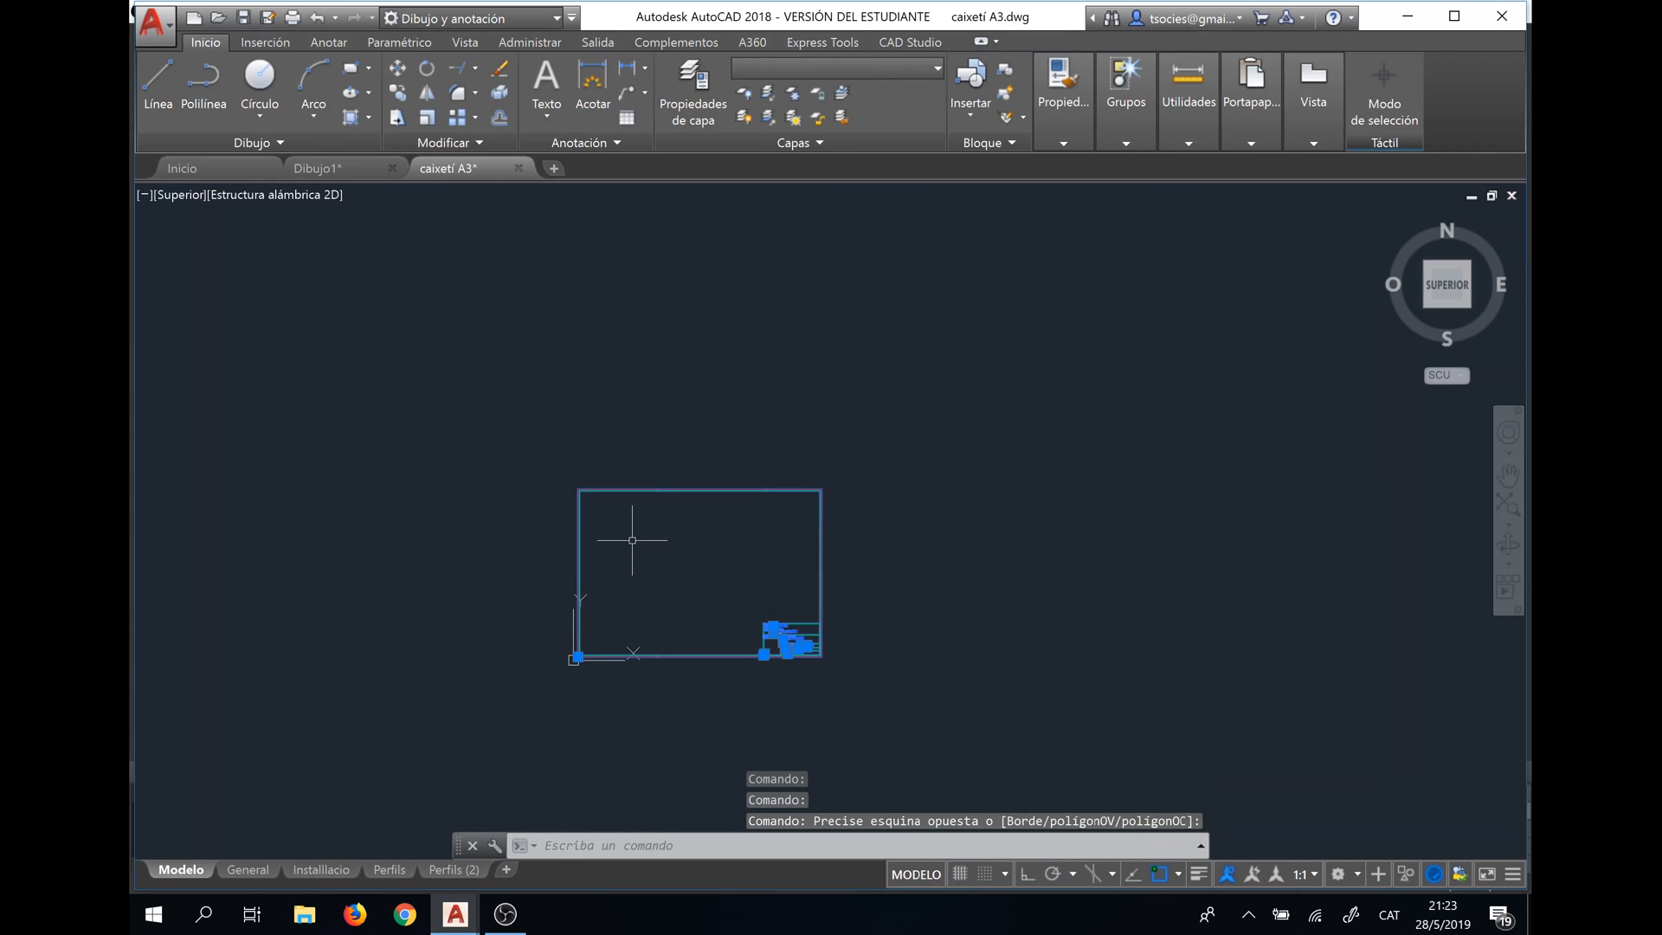
{"action": "key", "text": "ctrl+c"}
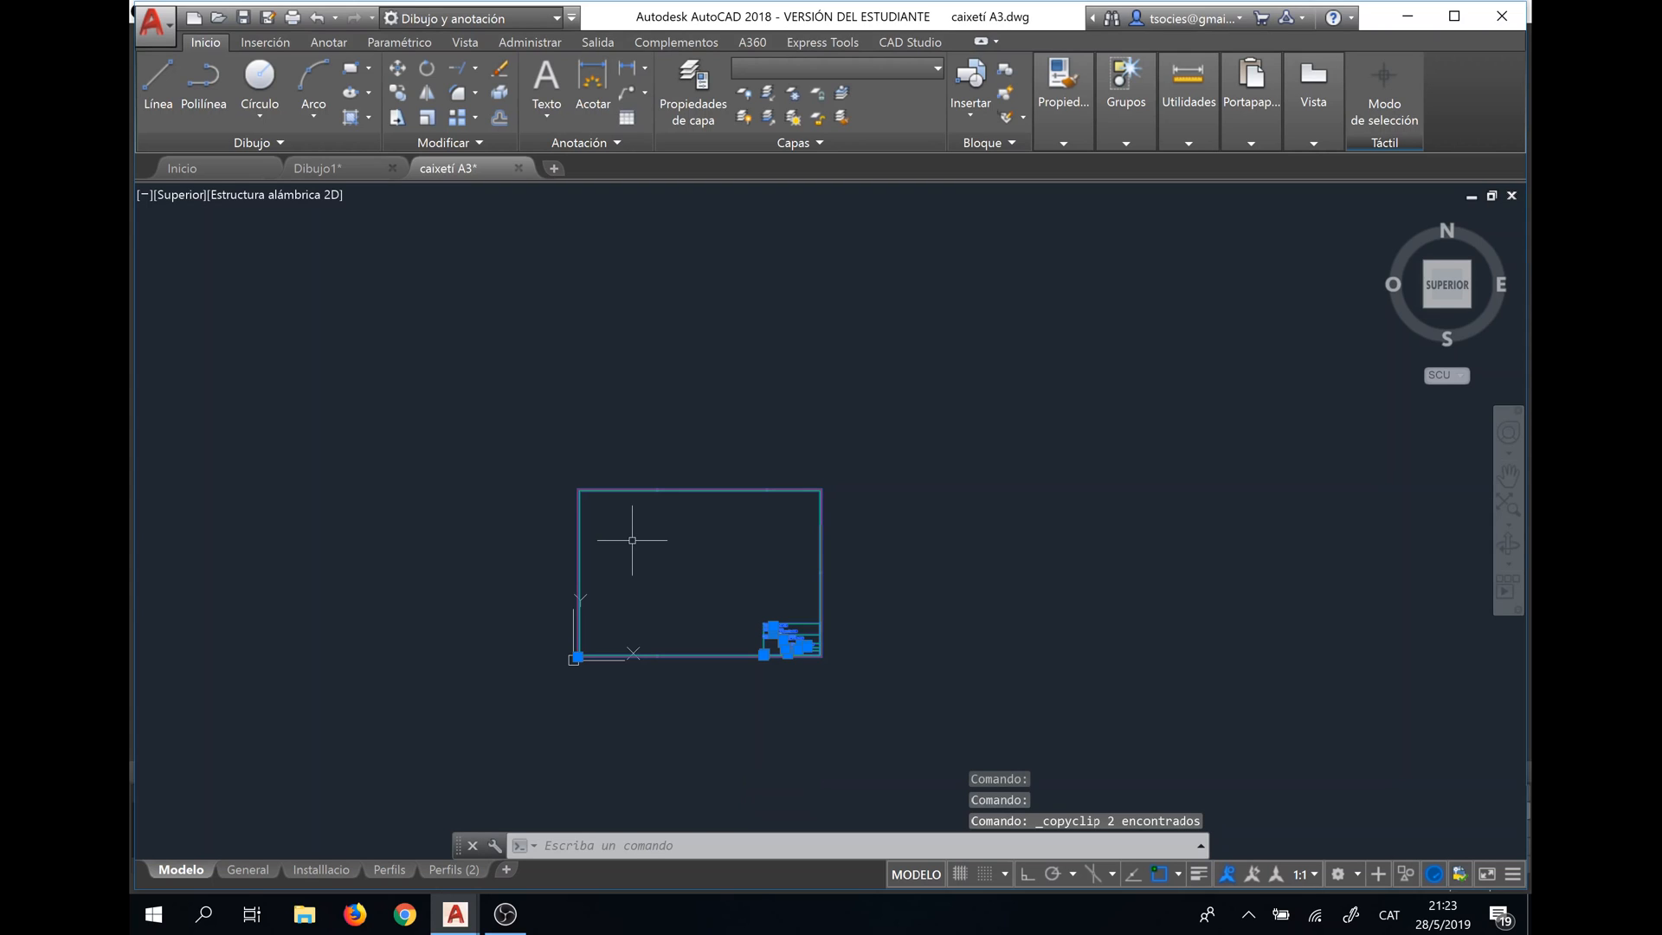
Paste the frame and title block into Dibujo1's Presentación1 layout near the sheet's lower-left corner.
{"action": "left_click", "coordinate": [333, 166]}
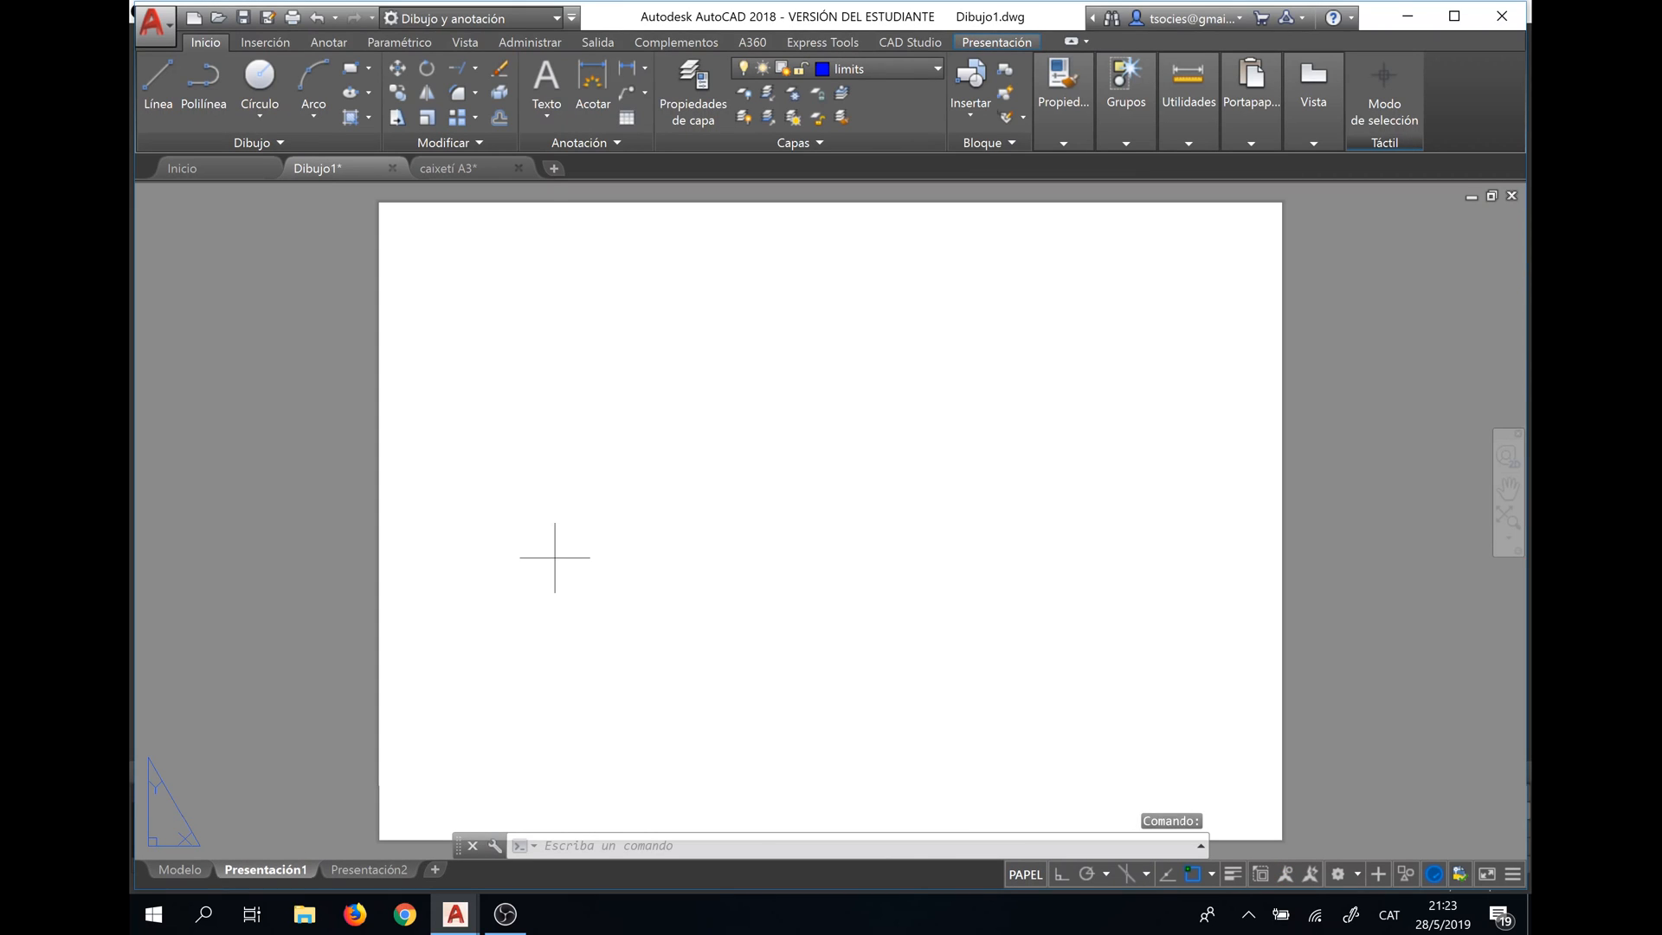
{"action": "key", "text": "ctrl+v"}
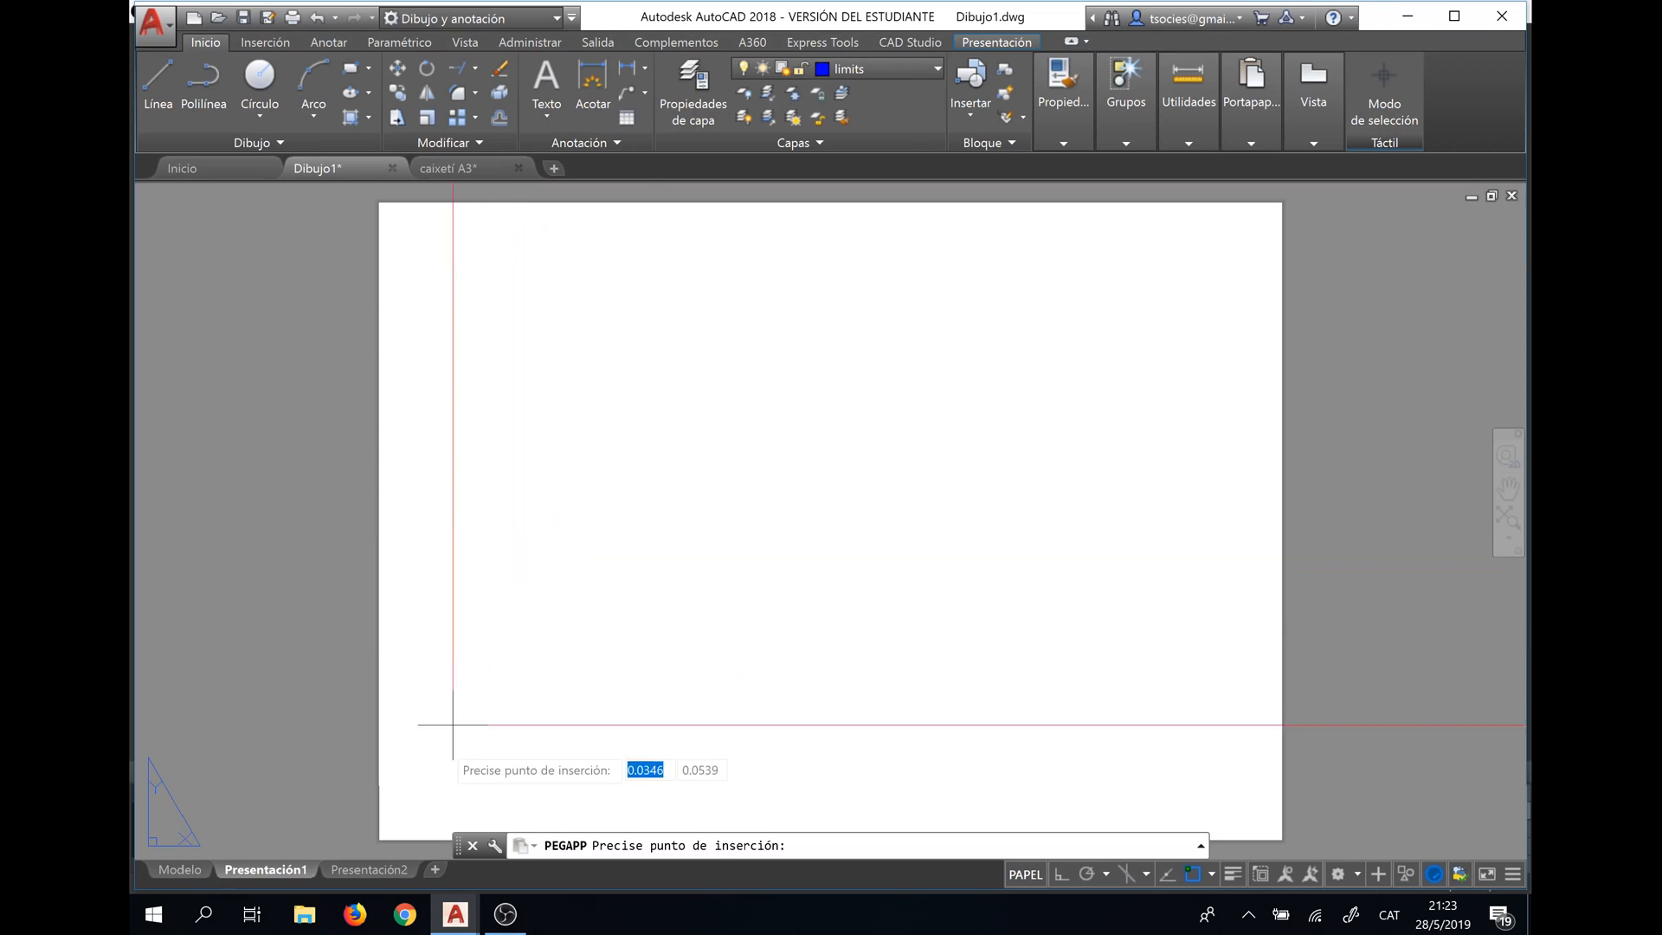
{"action": "left_click", "coordinate": [390, 830]}
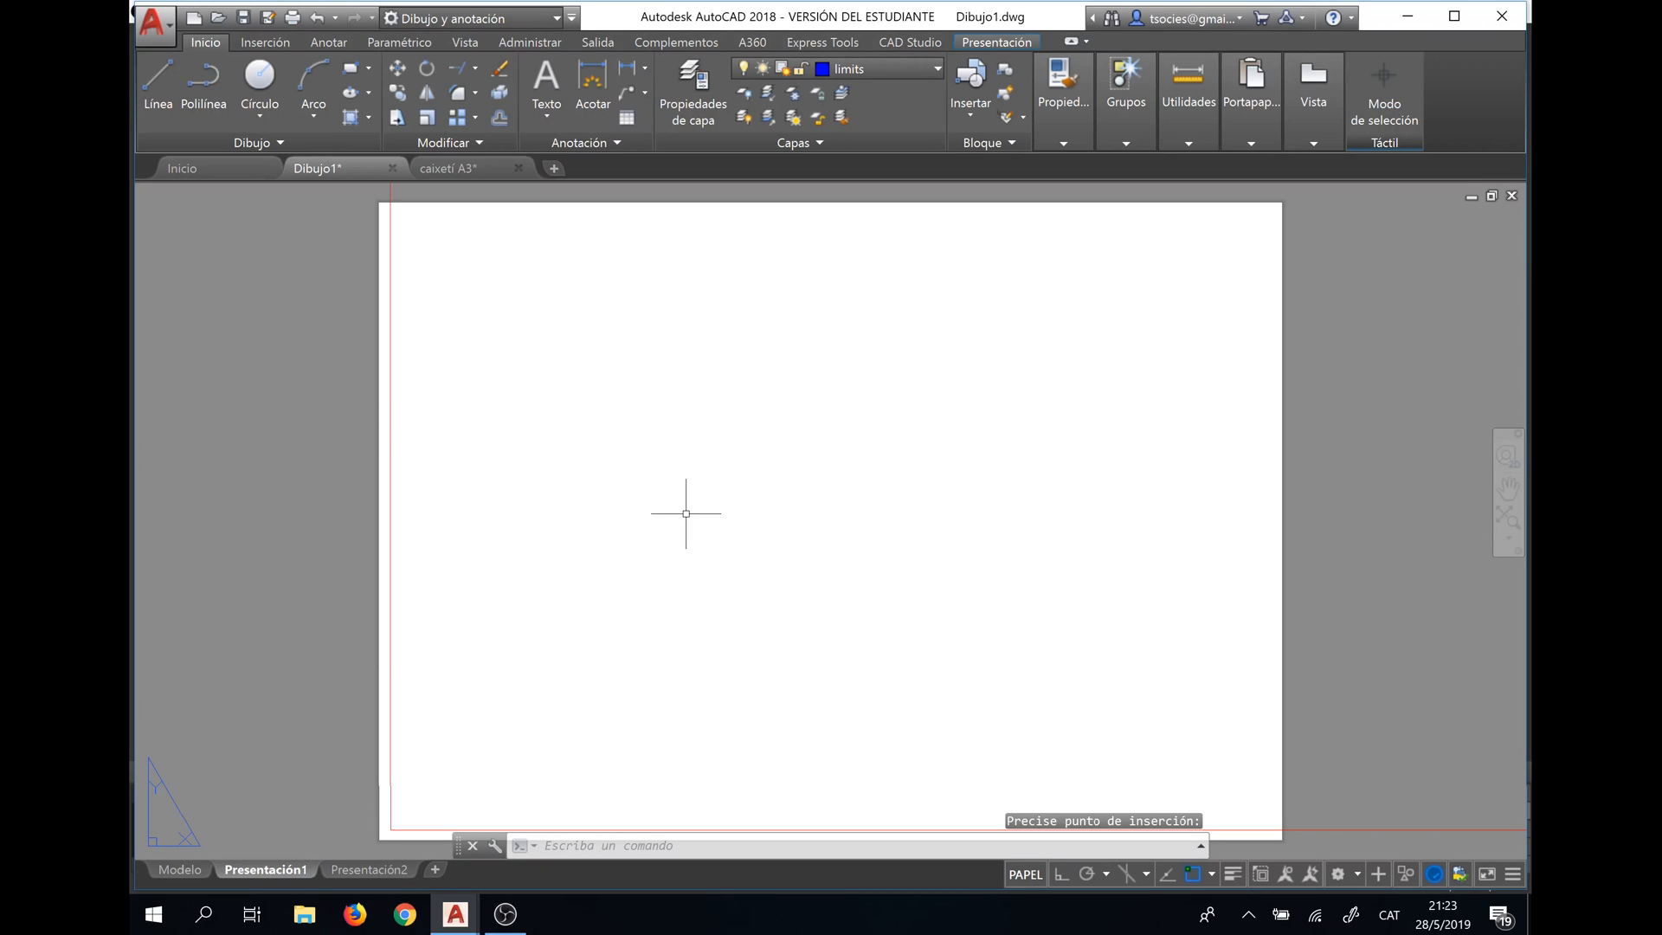
Start scaling the pasted frame and title block, using the outer frame's lower-left corner as base point.
{"action": "type", "text": "Z"}
{"action": "key", "text": "Return"}
{"action": "type", "text": "t"}
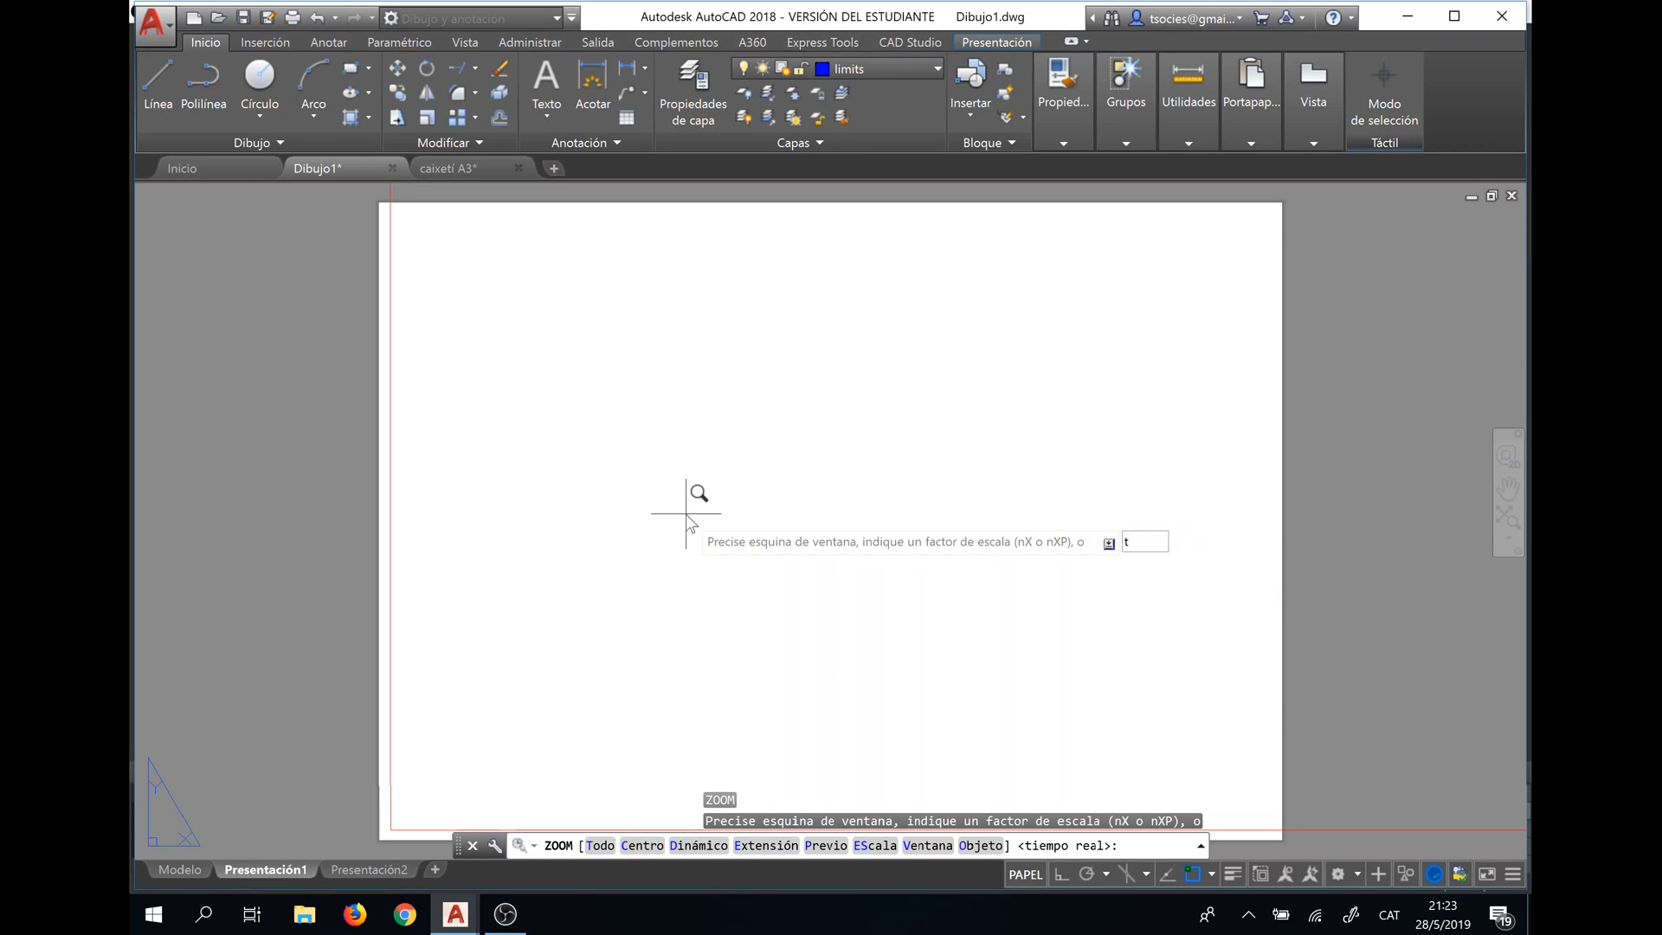
{"action": "key", "text": "Return"}
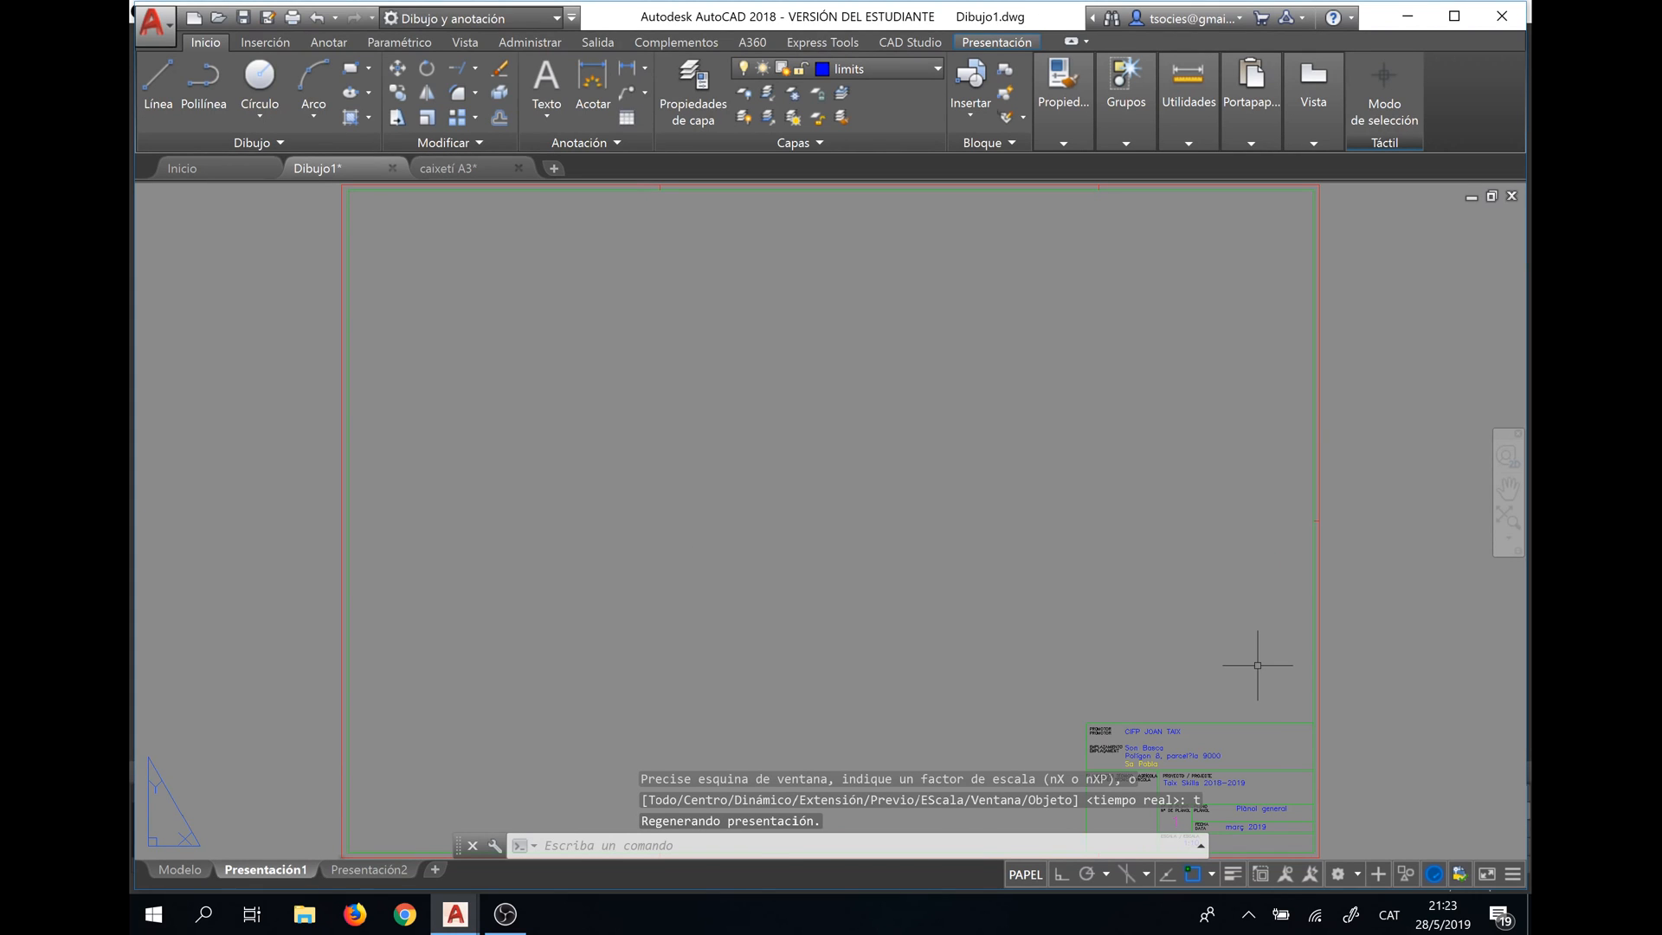
{"action": "left_click", "coordinate": [1386, 713]}
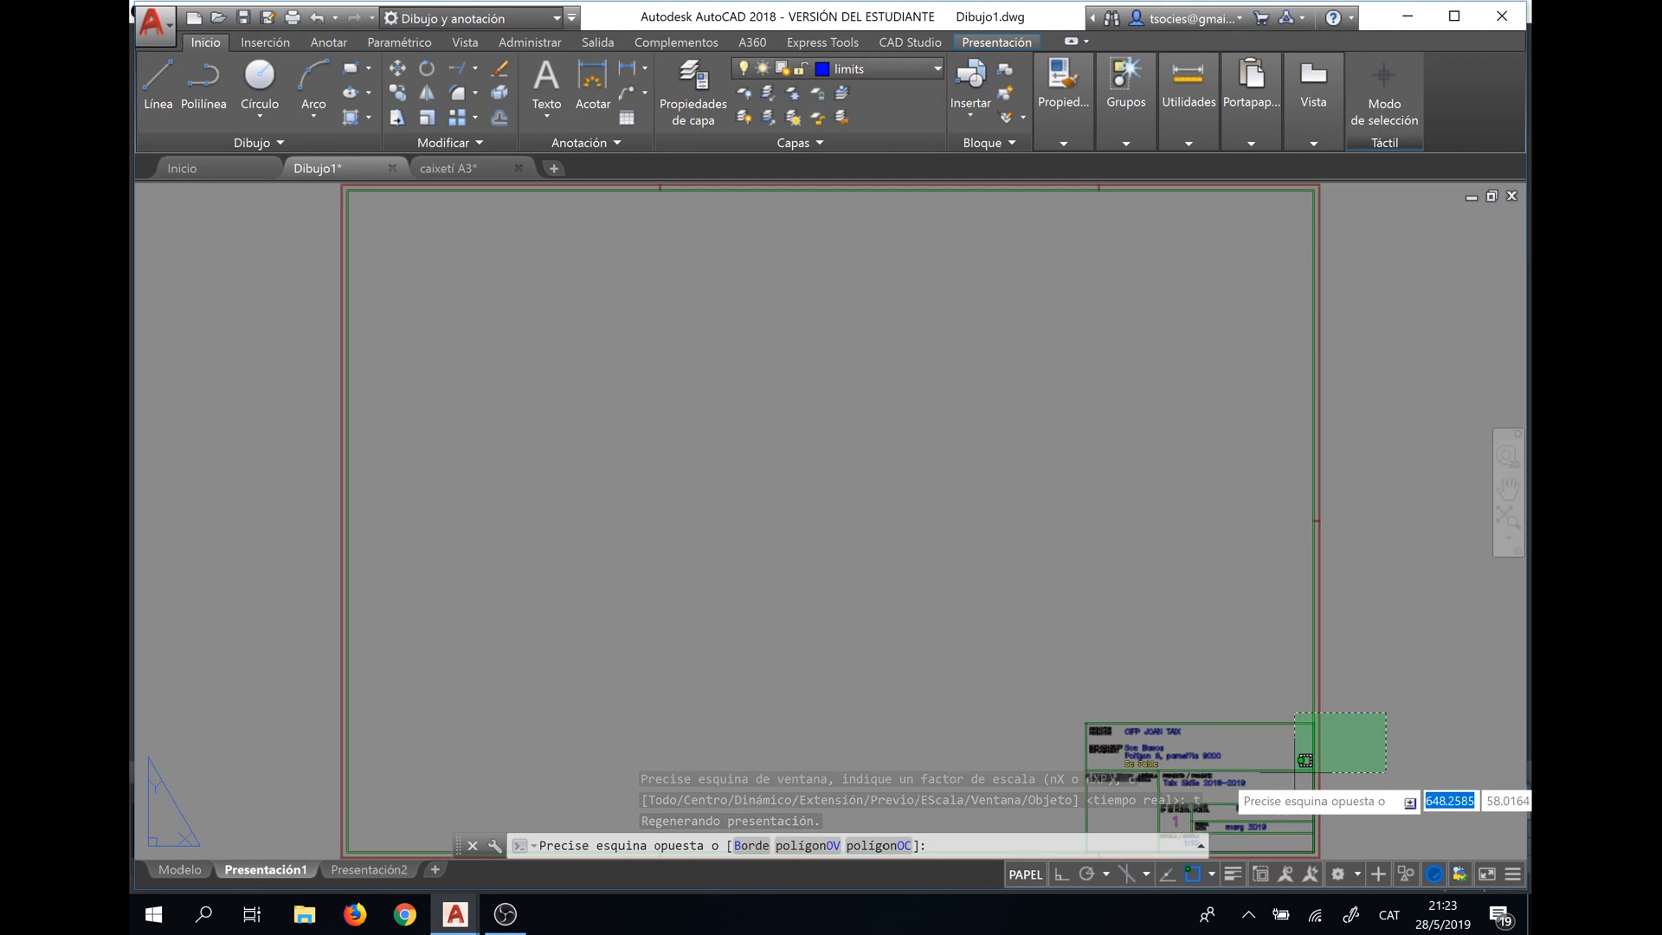
{"action": "left_click", "coordinate": [1282, 773]}
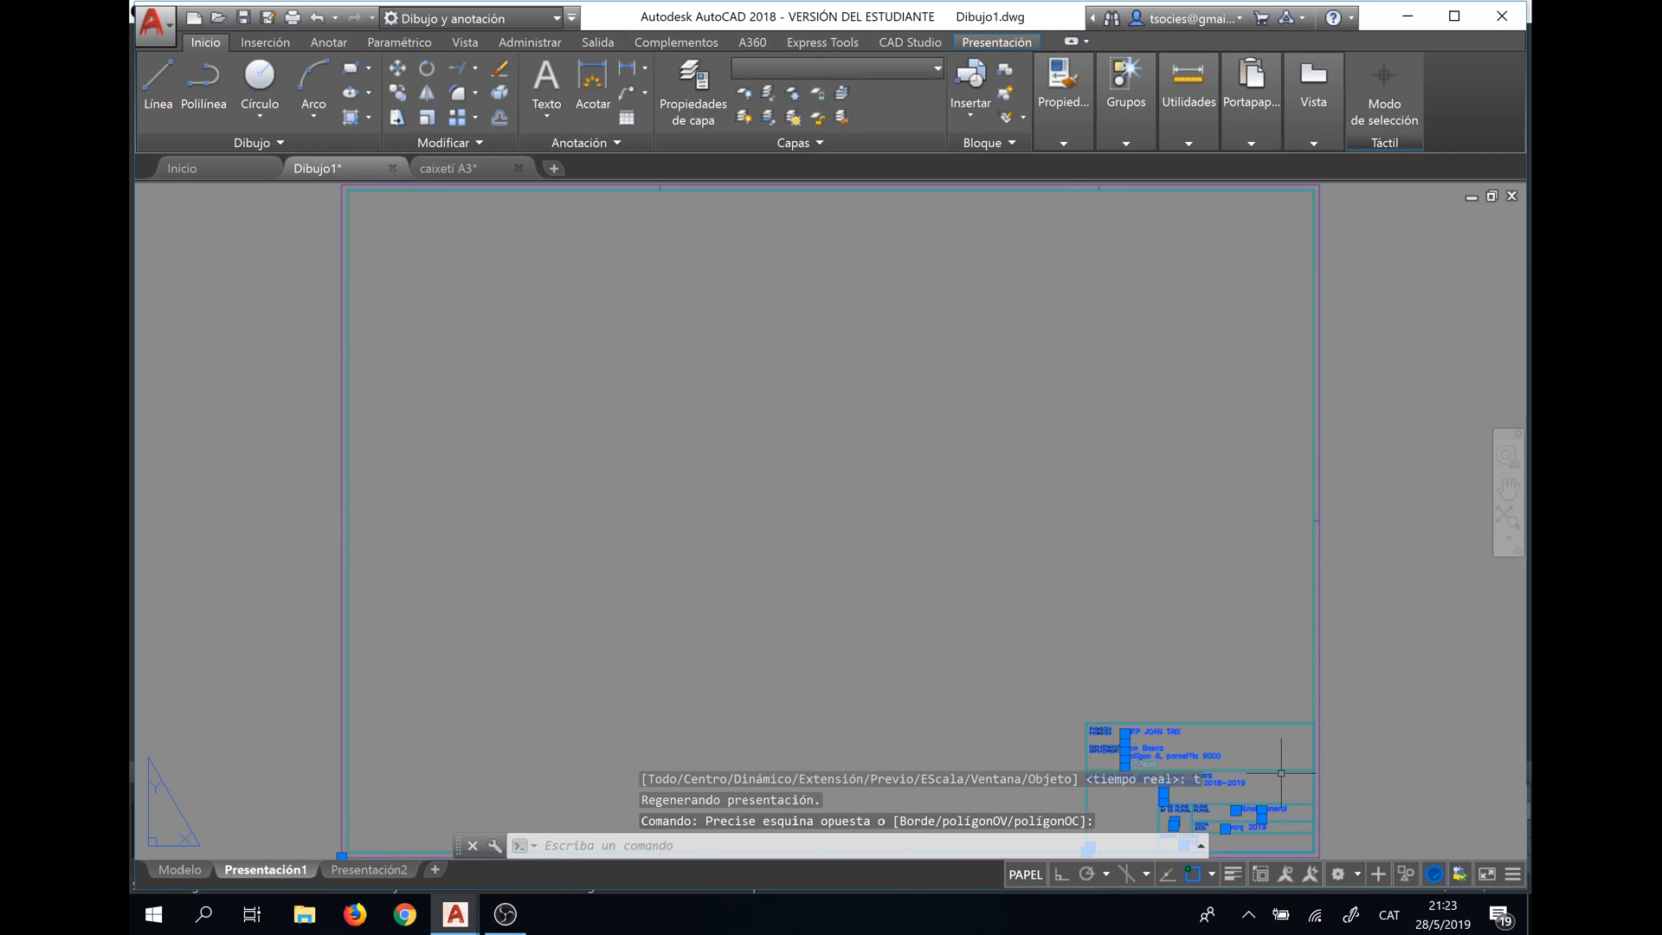
{"action": "left_click", "coordinate": [428, 117]}
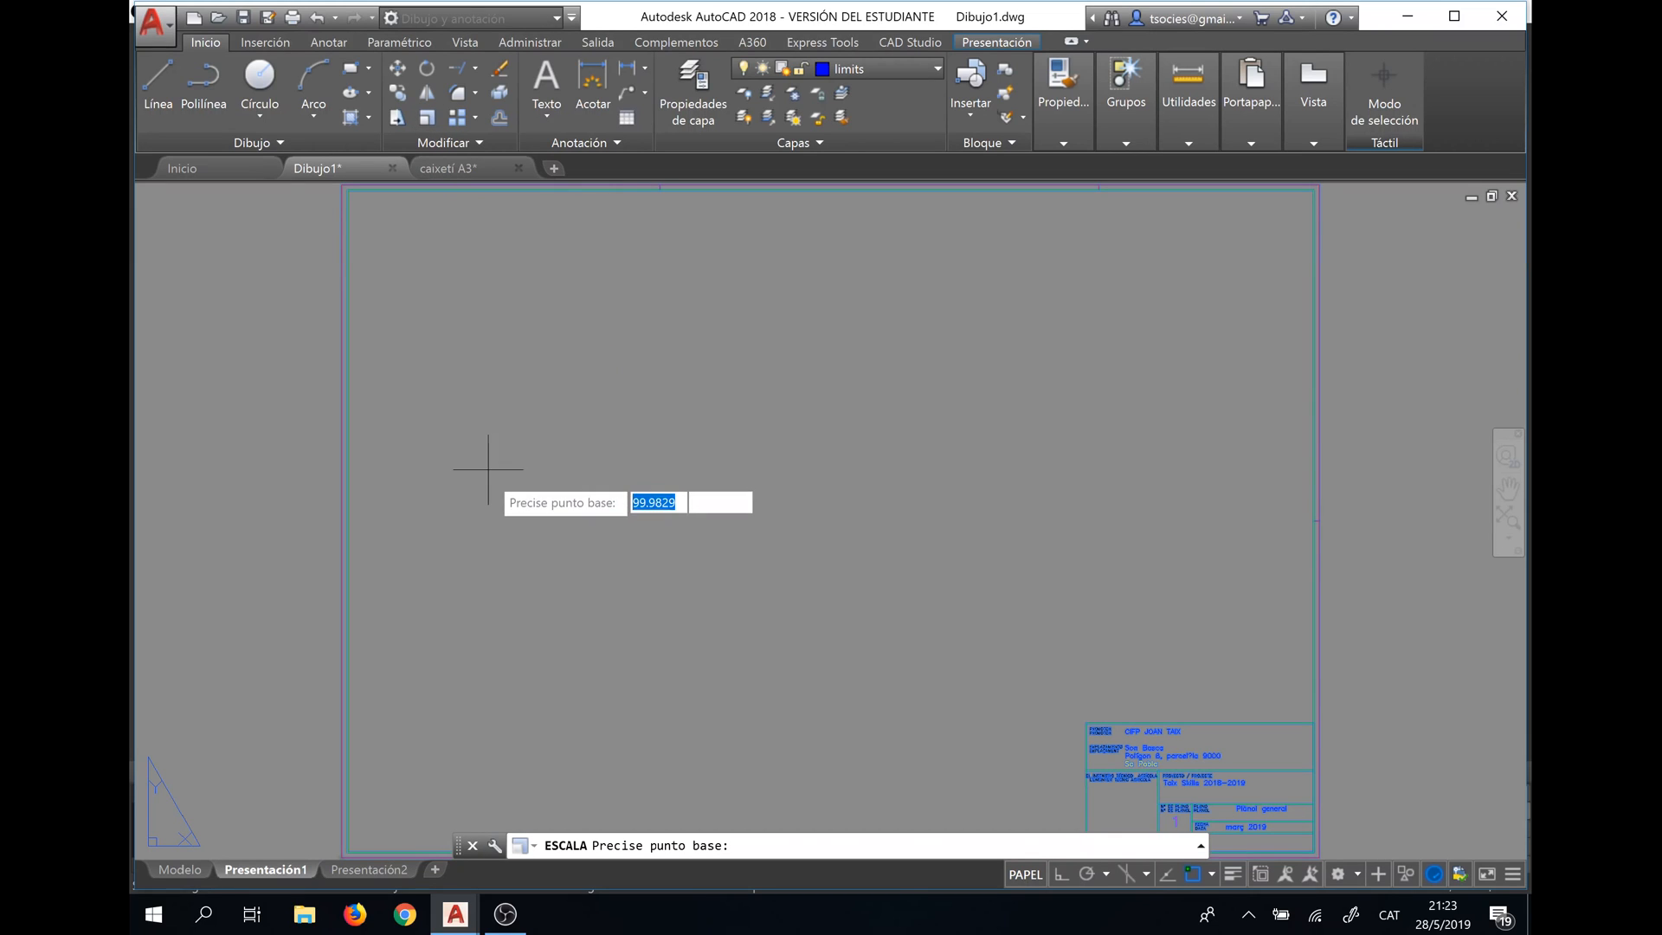
{"action": "middle_click_drag", "start_coordinate": [490, 560], "coordinate": [594, 252]}
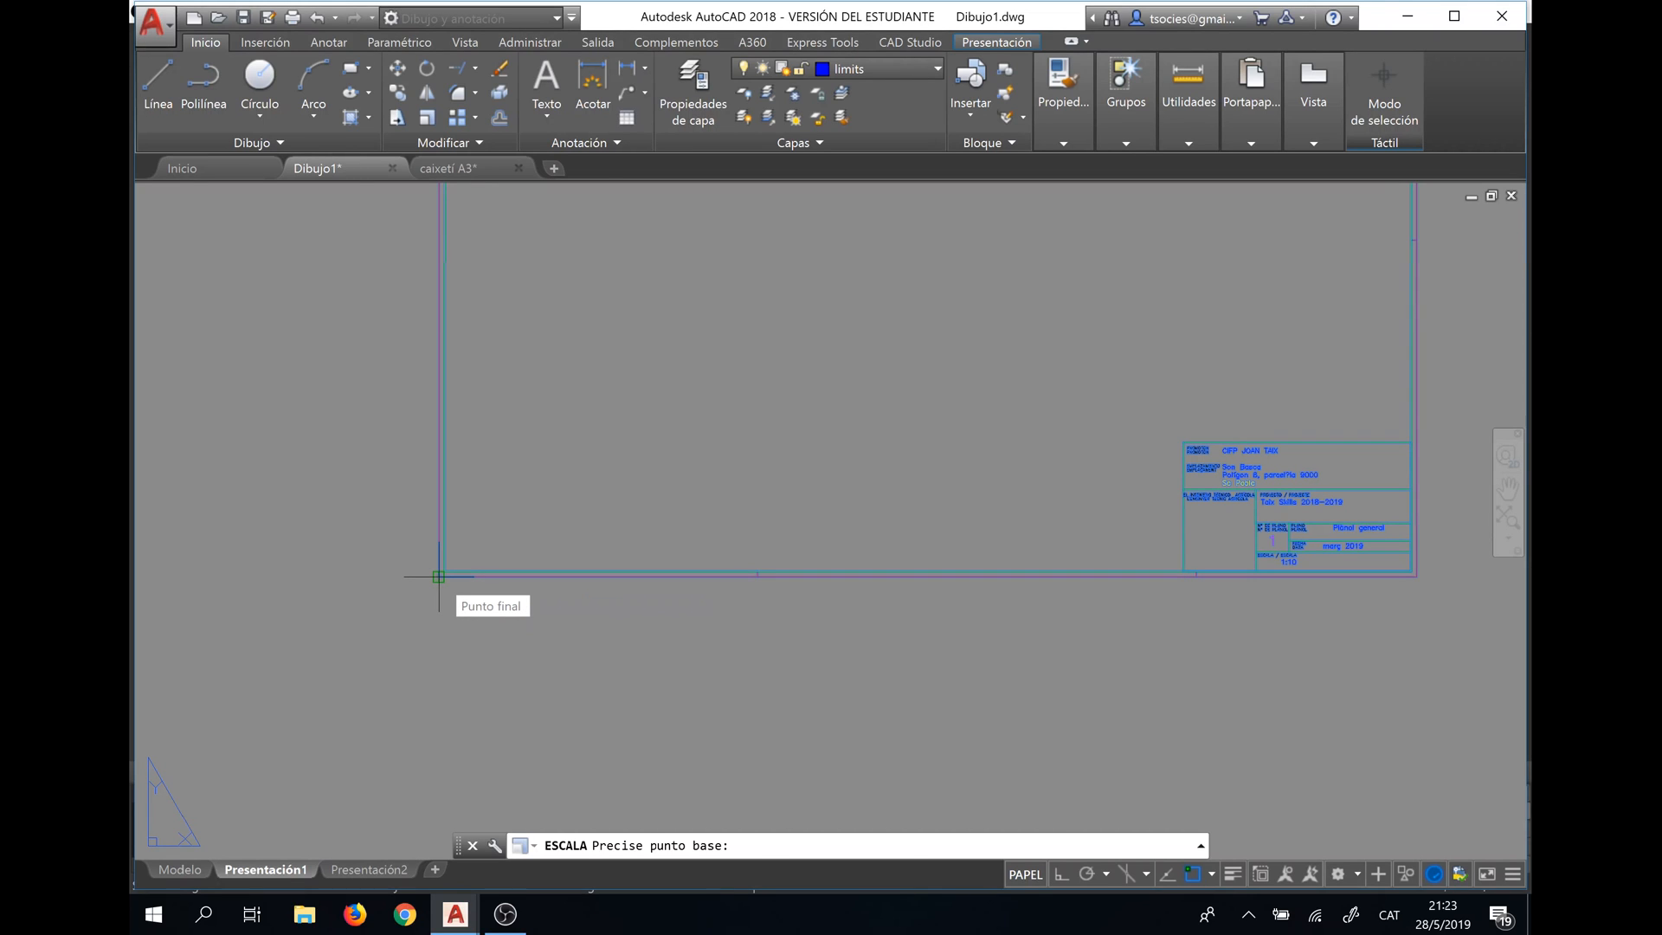
{"action": "left_click", "coordinate": [439, 576]}
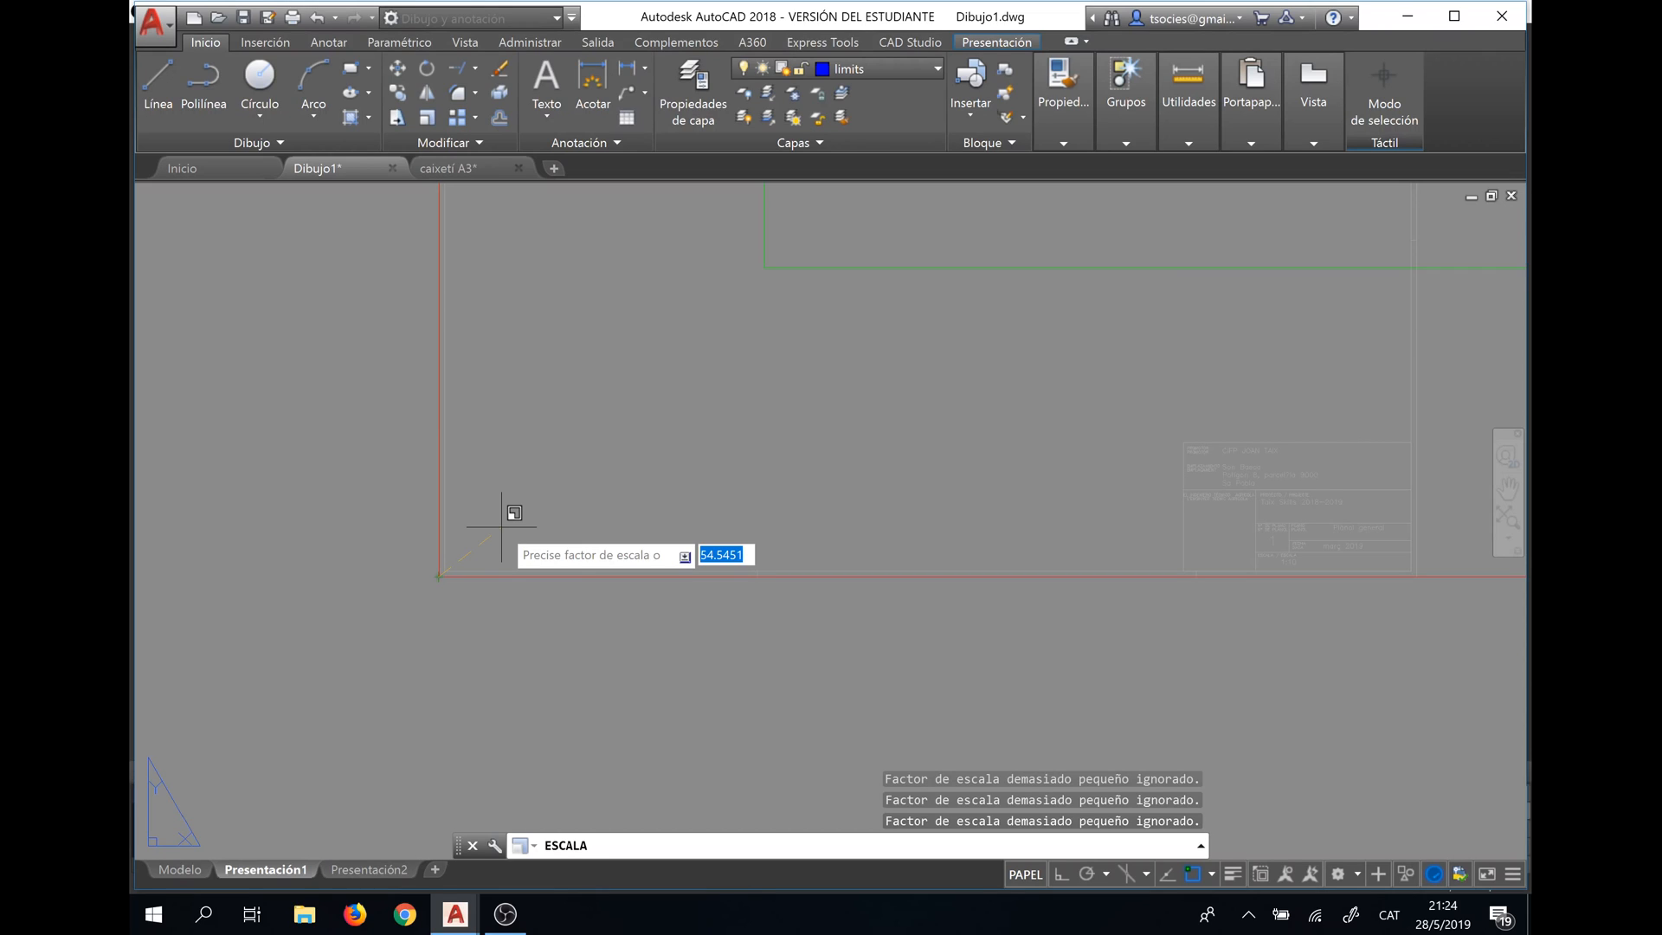
Scale the frame by reference, taking its full bottom edge as reference length and fitting it just inside the sheet's lower-left and lower-right corners.
{"action": "type", "text": "r"}
{"action": "key", "text": "Return"}
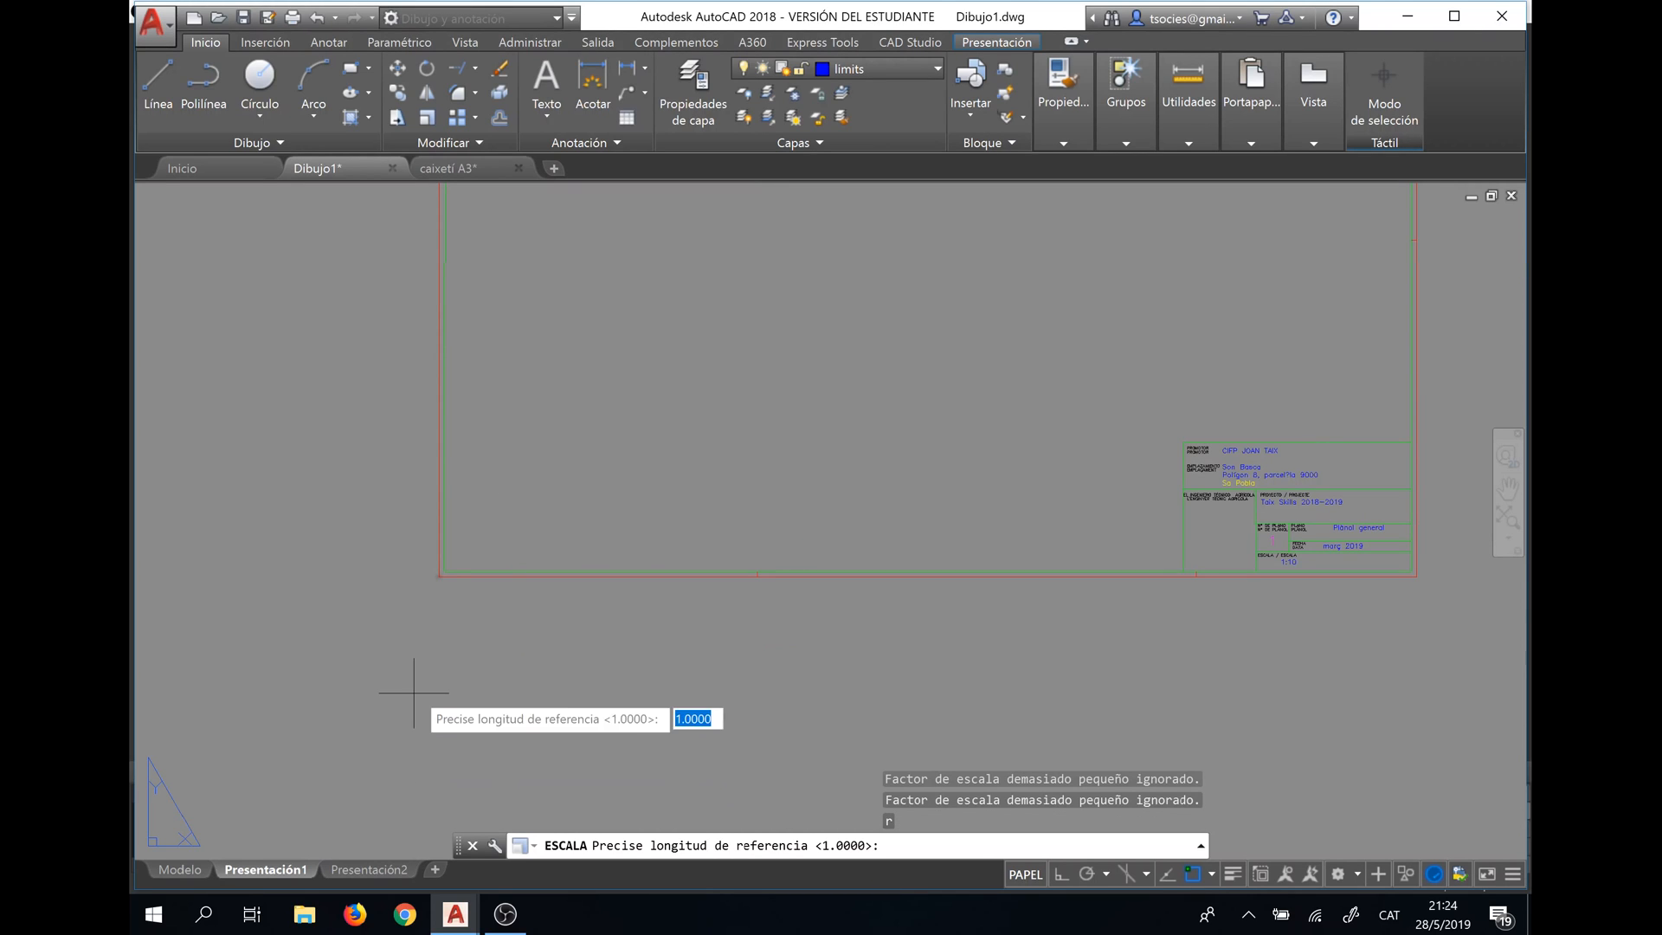
{"action": "left_click", "coordinate": [439, 577]}
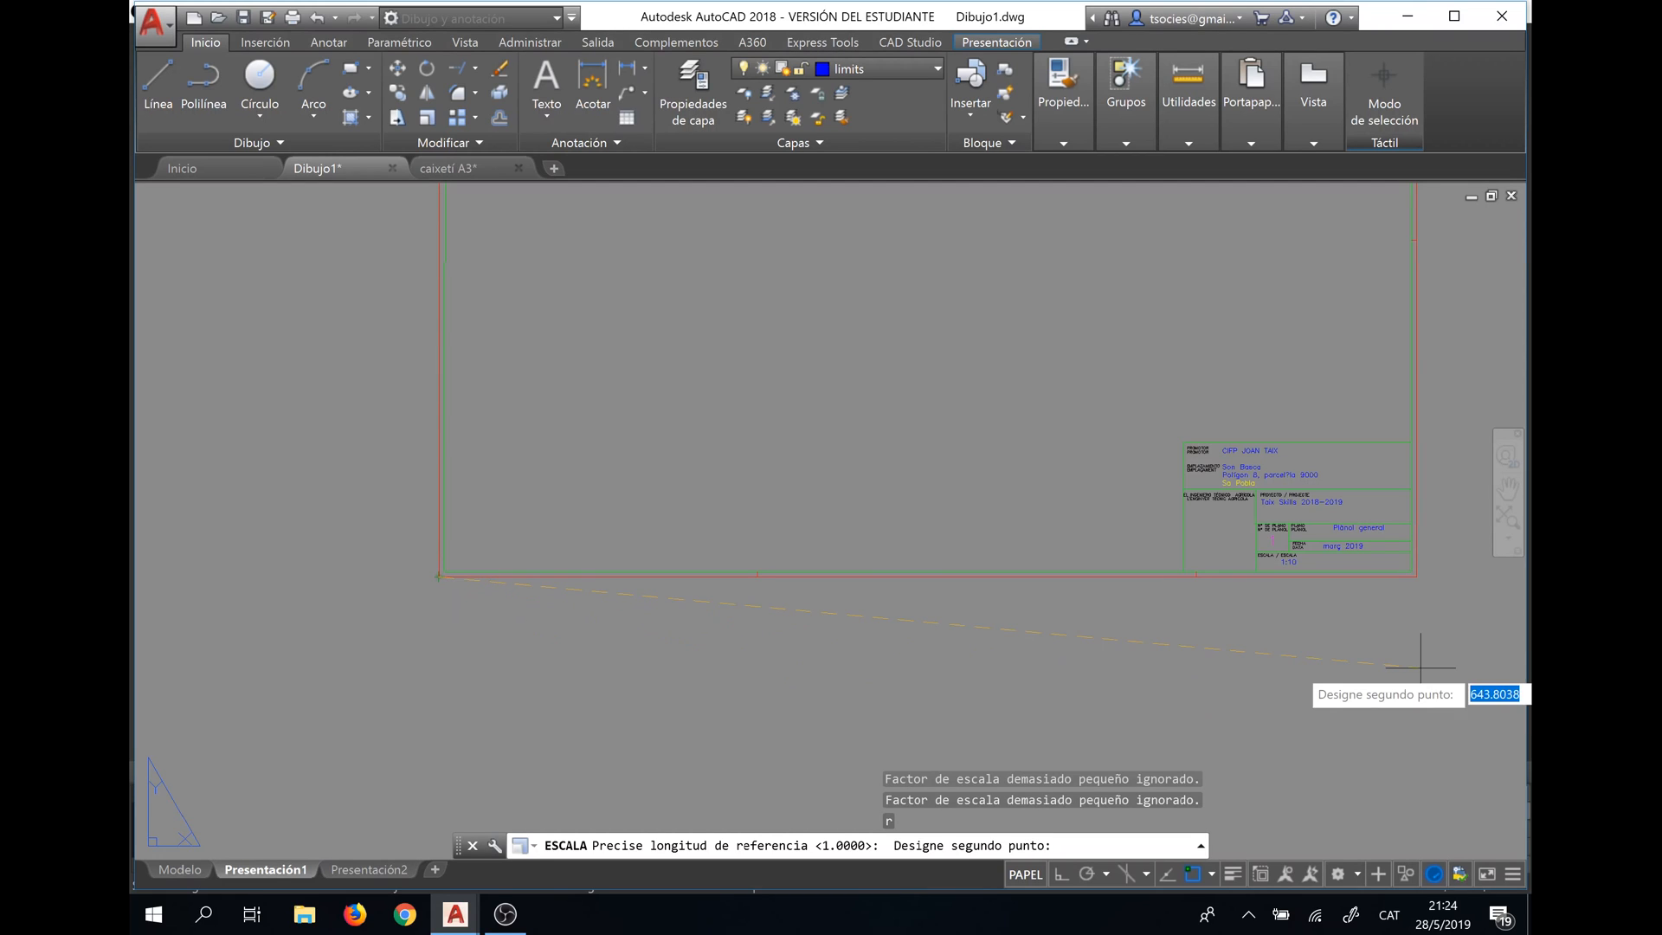
{"action": "left_click", "coordinate": [1416, 577]}
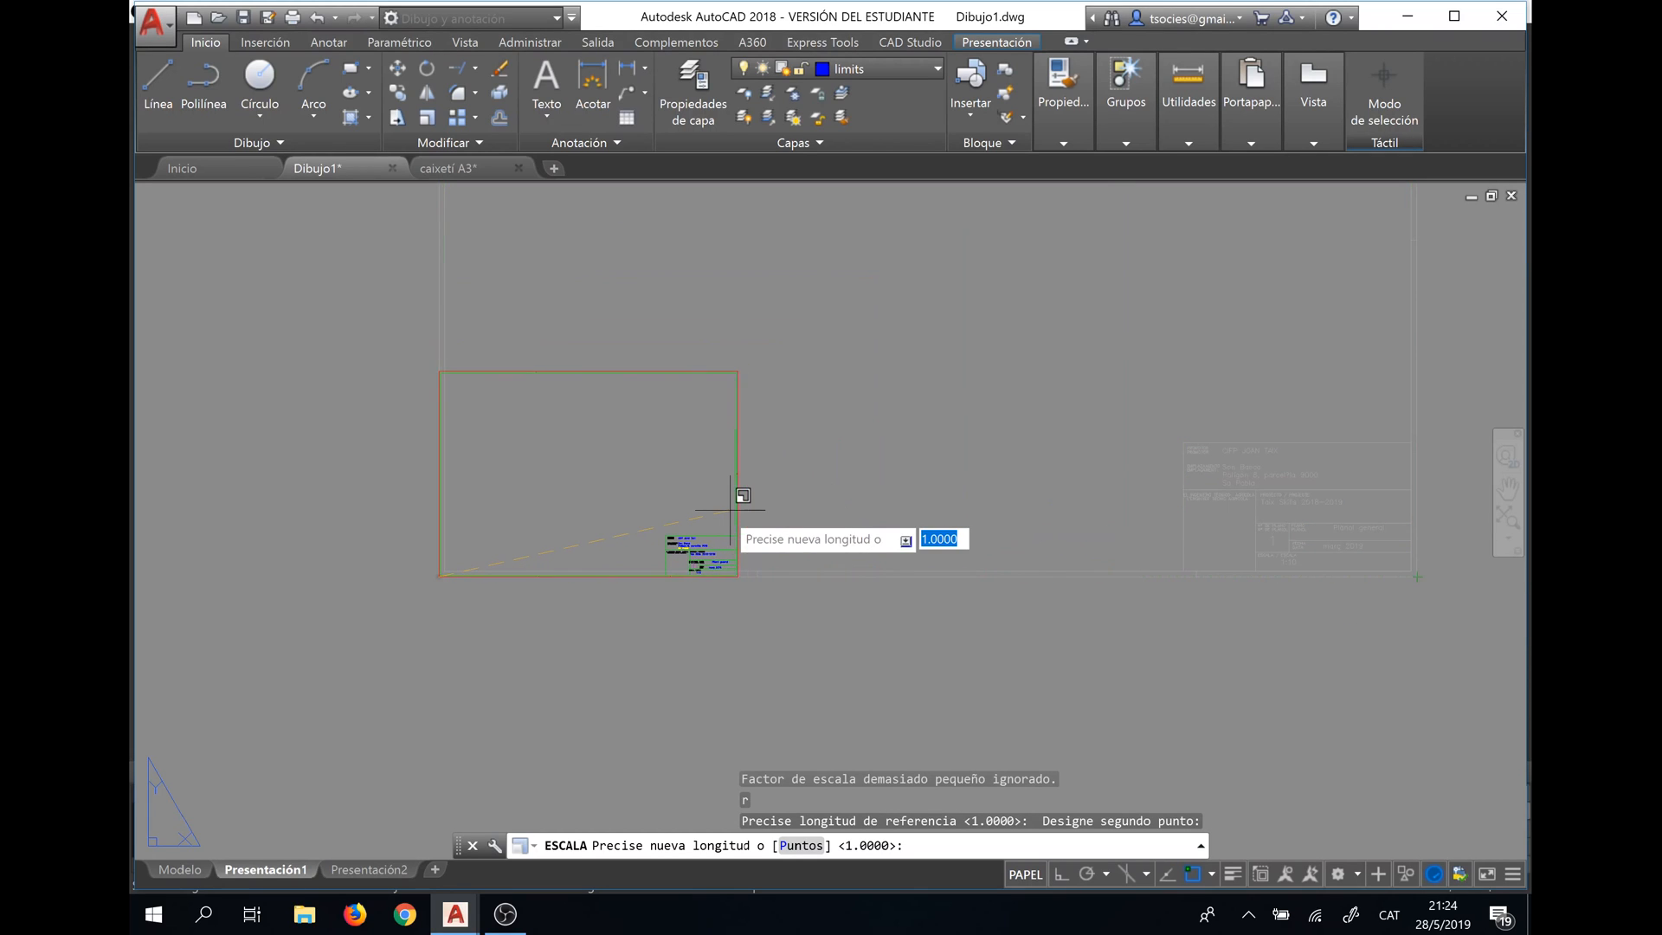
{"action": "type", "text": "p"}
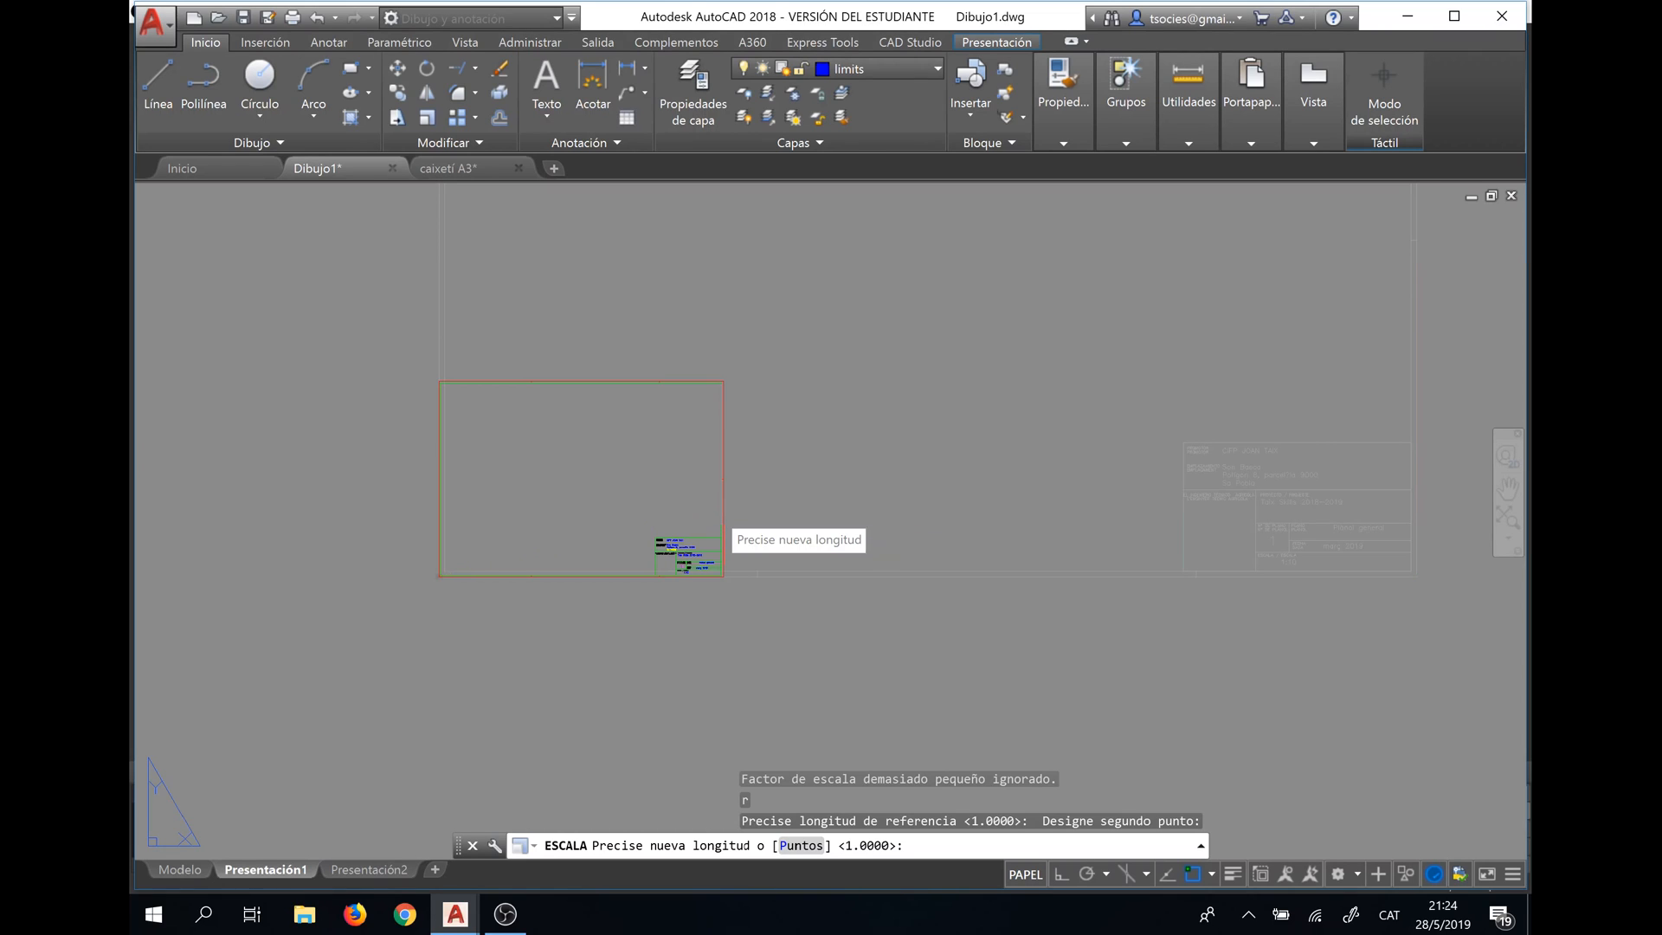
{"action": "key", "text": "Return"}
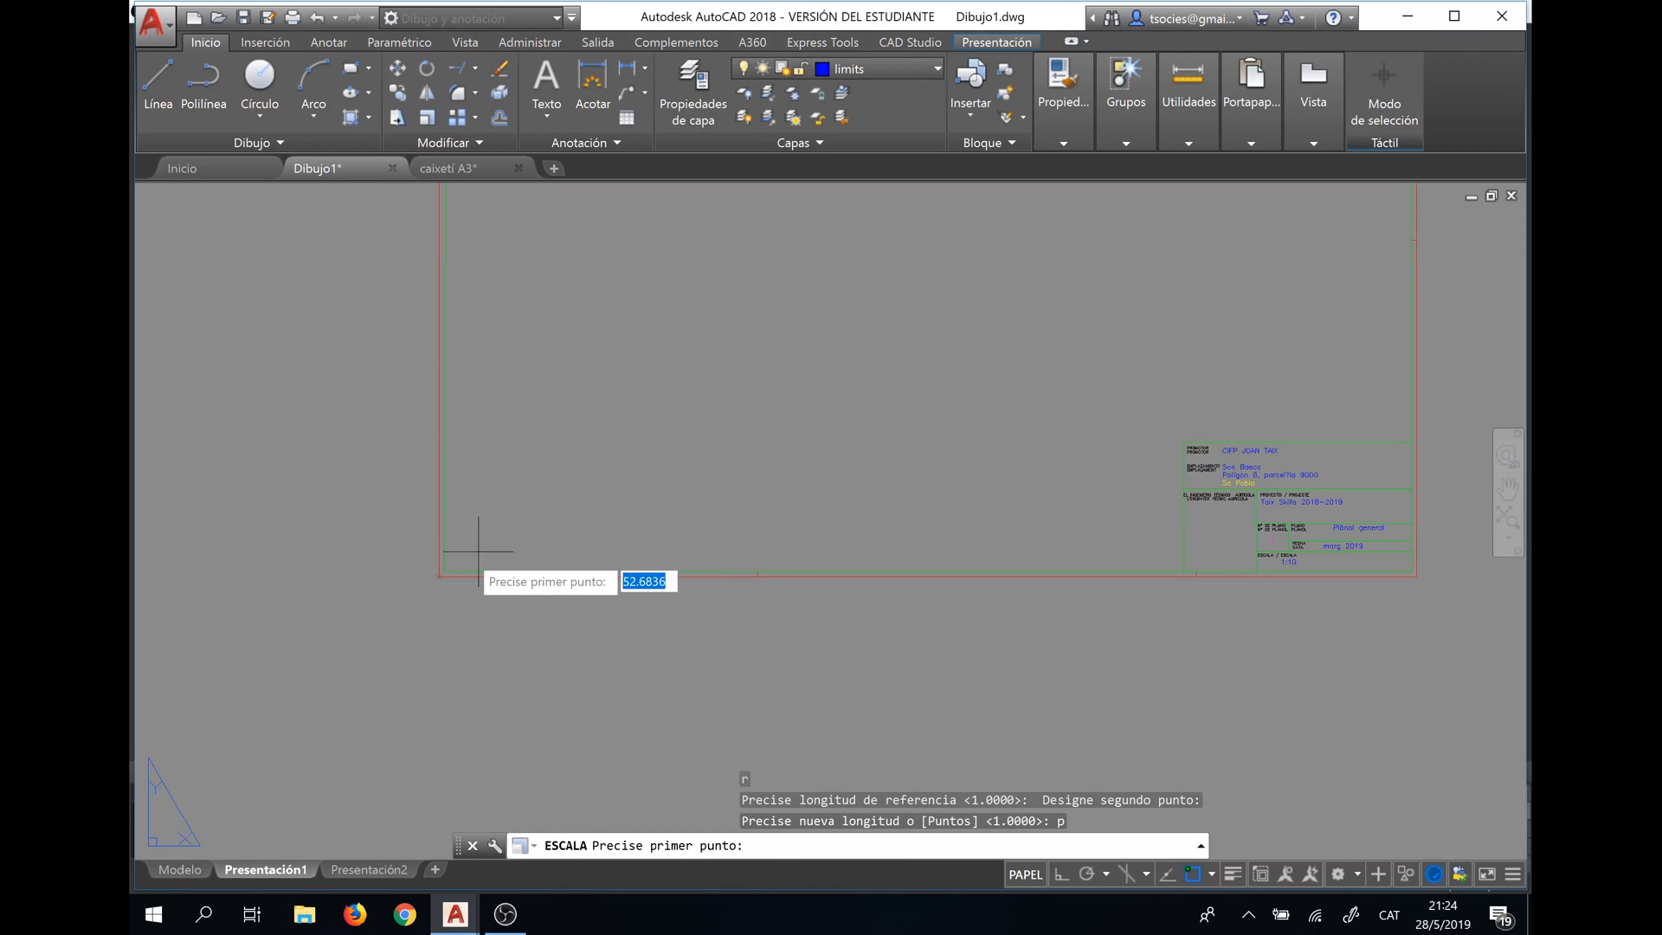
{"action": "scroll", "coordinate": [437, 581], "scroll_direction": "up", "scroll_amount": 4}
{"action": "scroll", "coordinate": [463, 564], "scroll_direction": "up", "scroll_amount": 3}
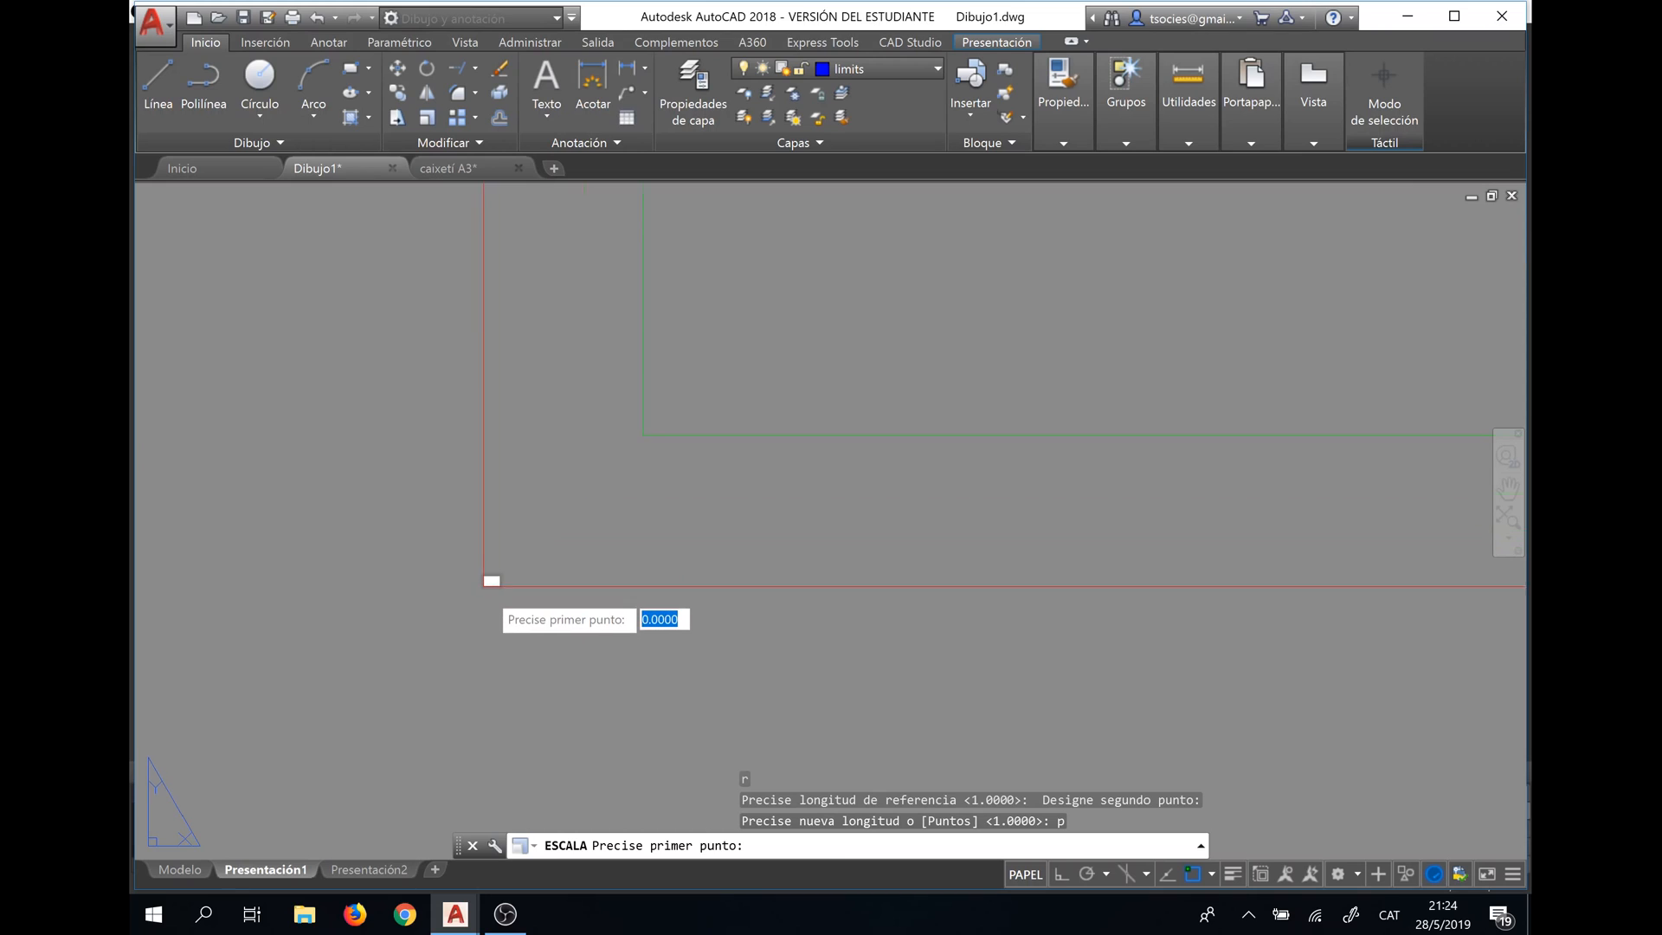
{"action": "scroll", "coordinate": [490, 592], "scroll_direction": "up", "scroll_amount": 3}
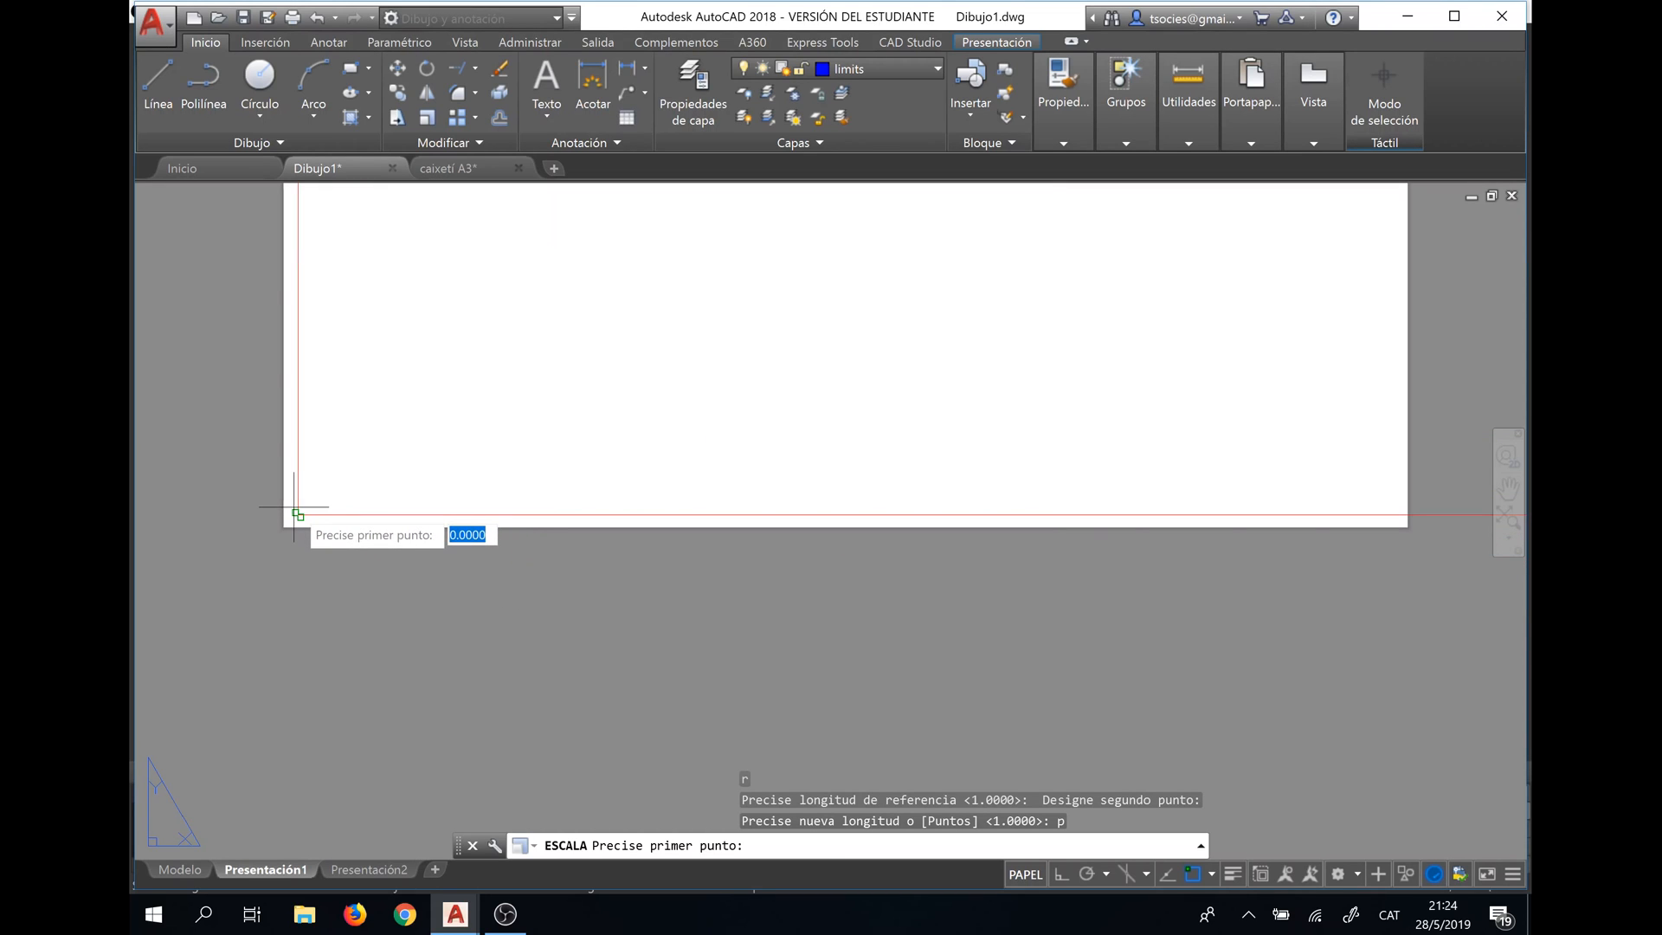
{"action": "left_click", "coordinate": [298, 514]}
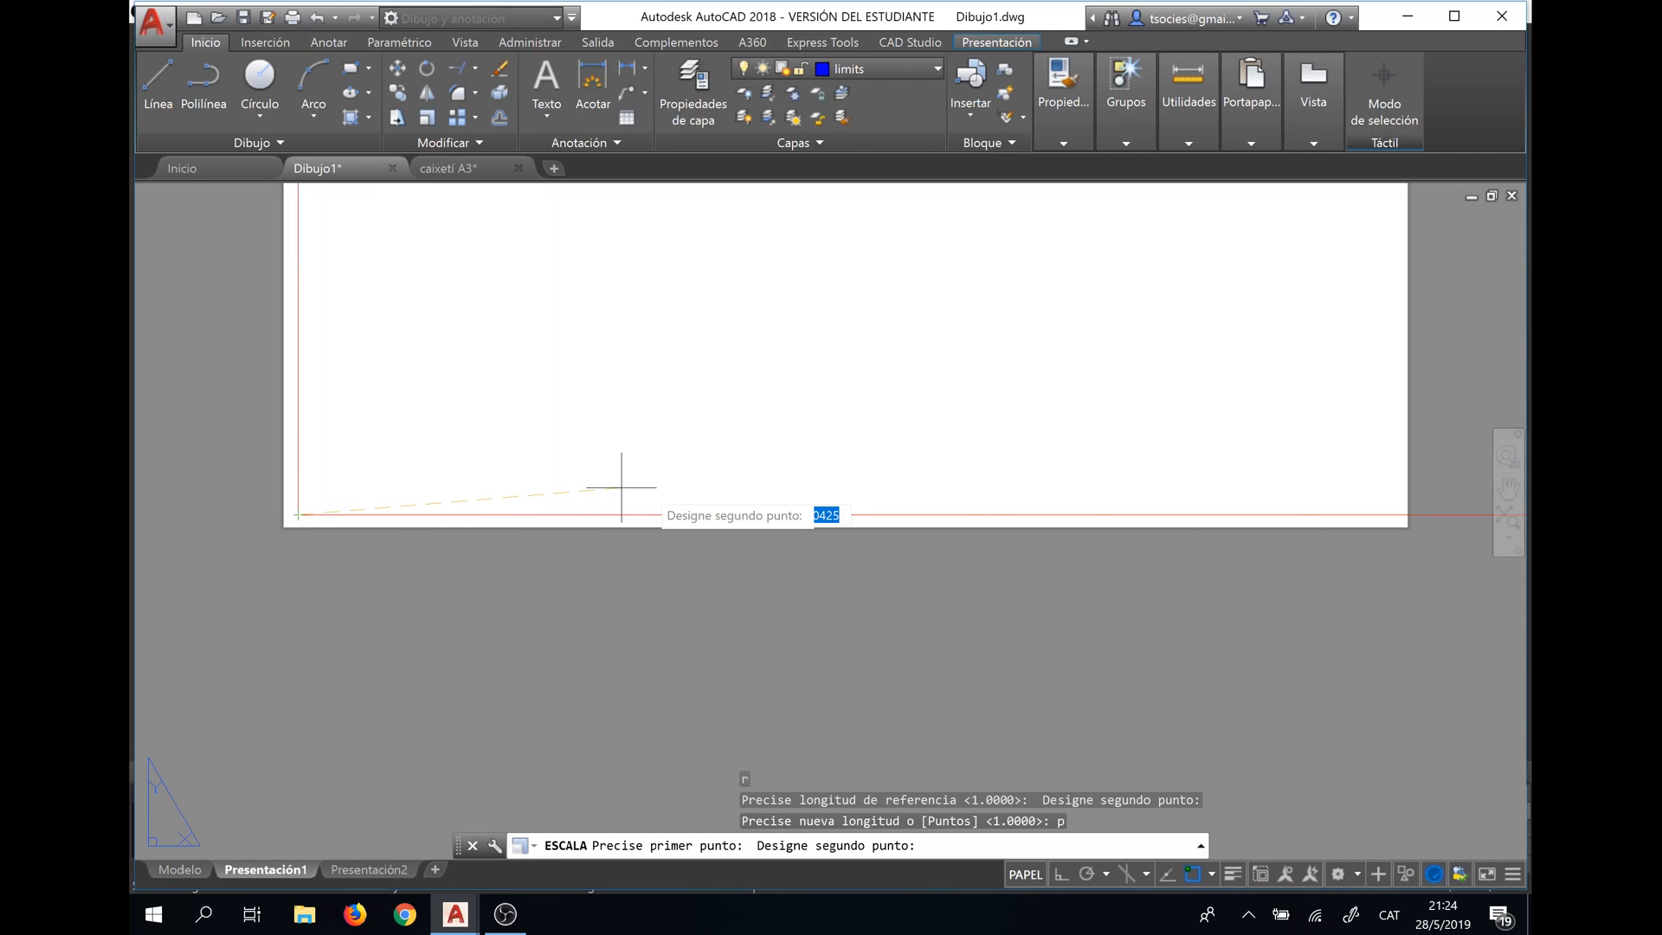
{"action": "left_click", "coordinate": [1390, 515]}
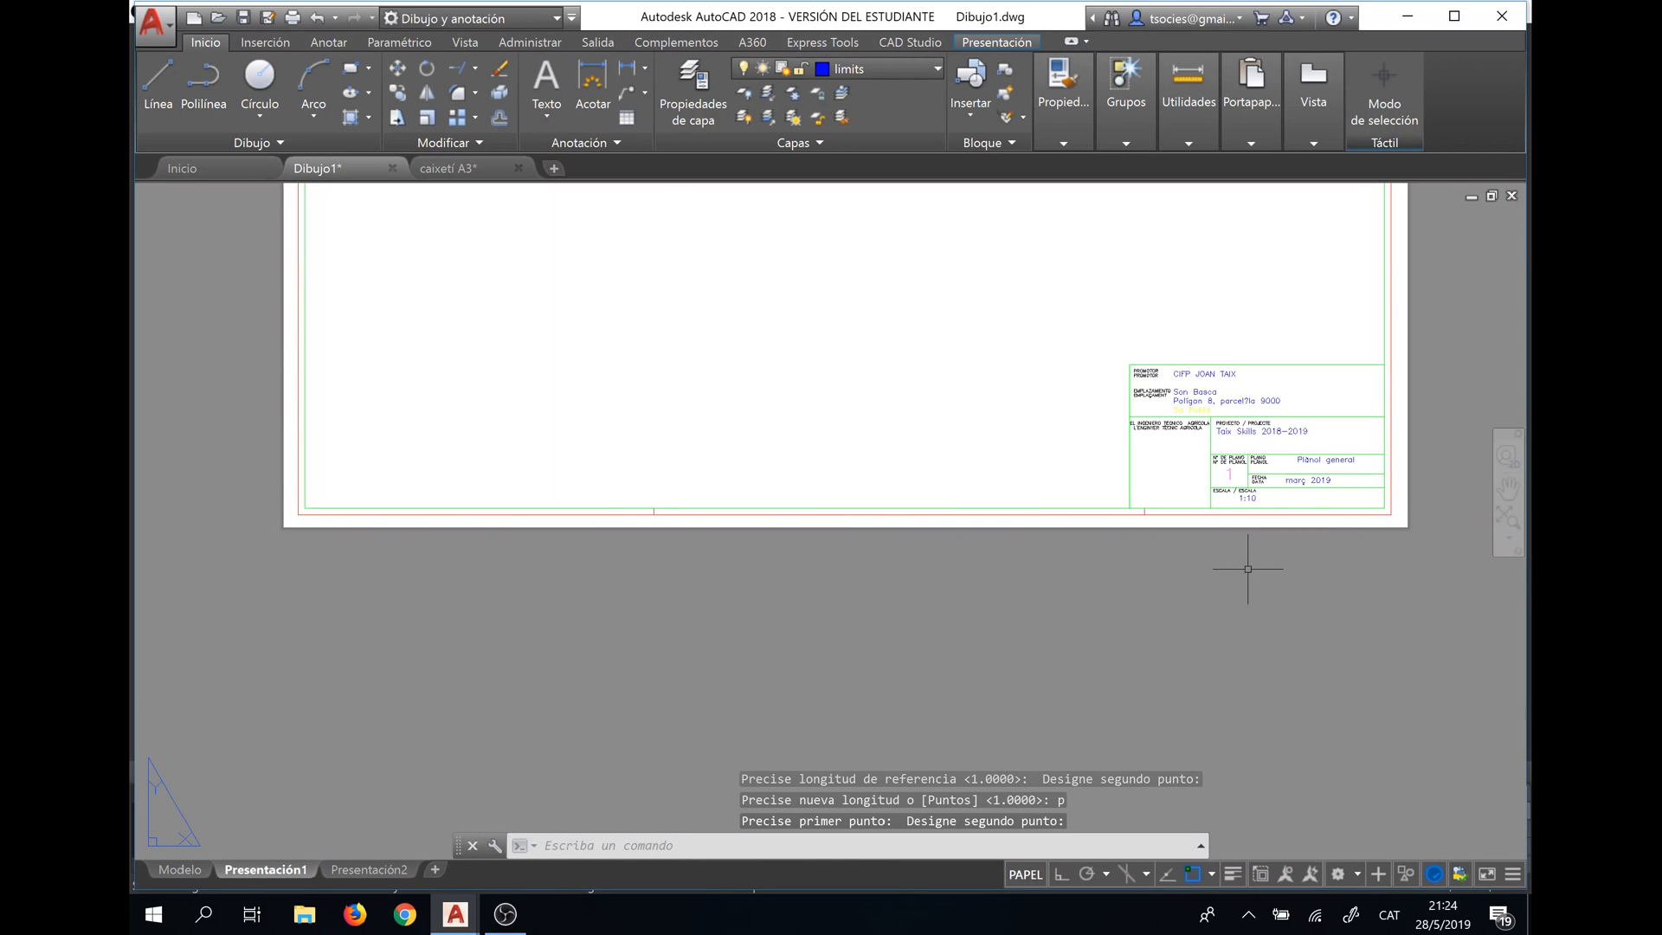
Create a rectangular viewport from the inner frame's upper-left corner to just above the title block, near the frame's right edge.
{"action": "scroll", "coordinate": [1298, 567], "scroll_direction": "down", "scroll_amount": 2}
{"action": "type", "text": "z"}
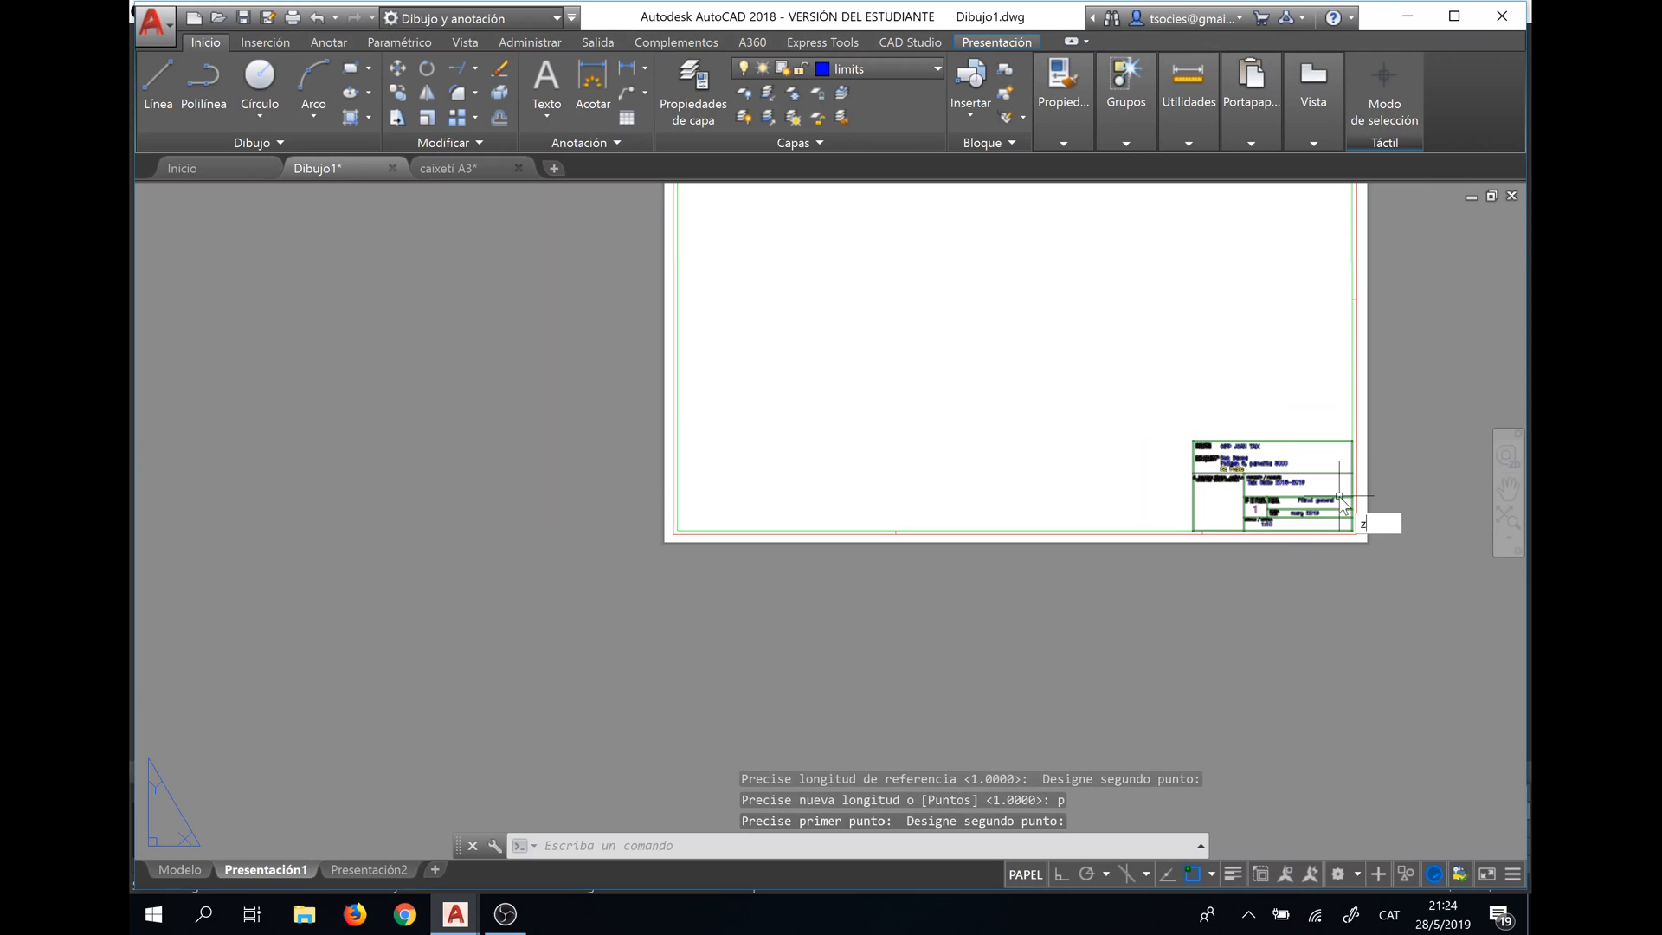
{"action": "key", "text": "Return"}
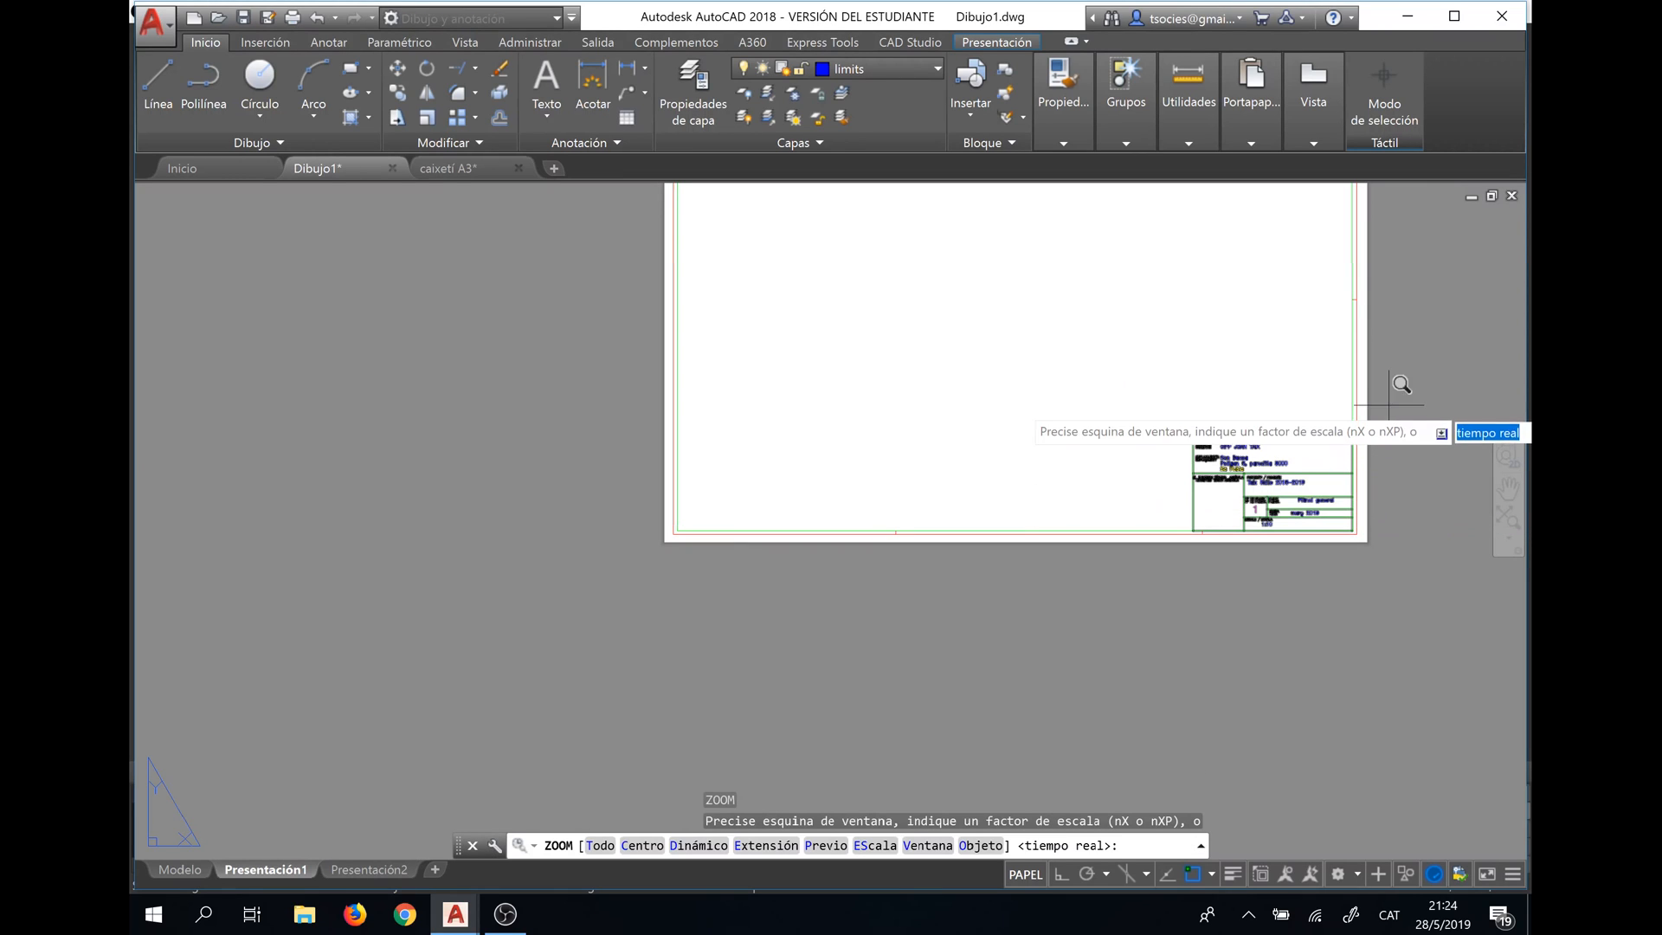
{"action": "type", "text": "t"}
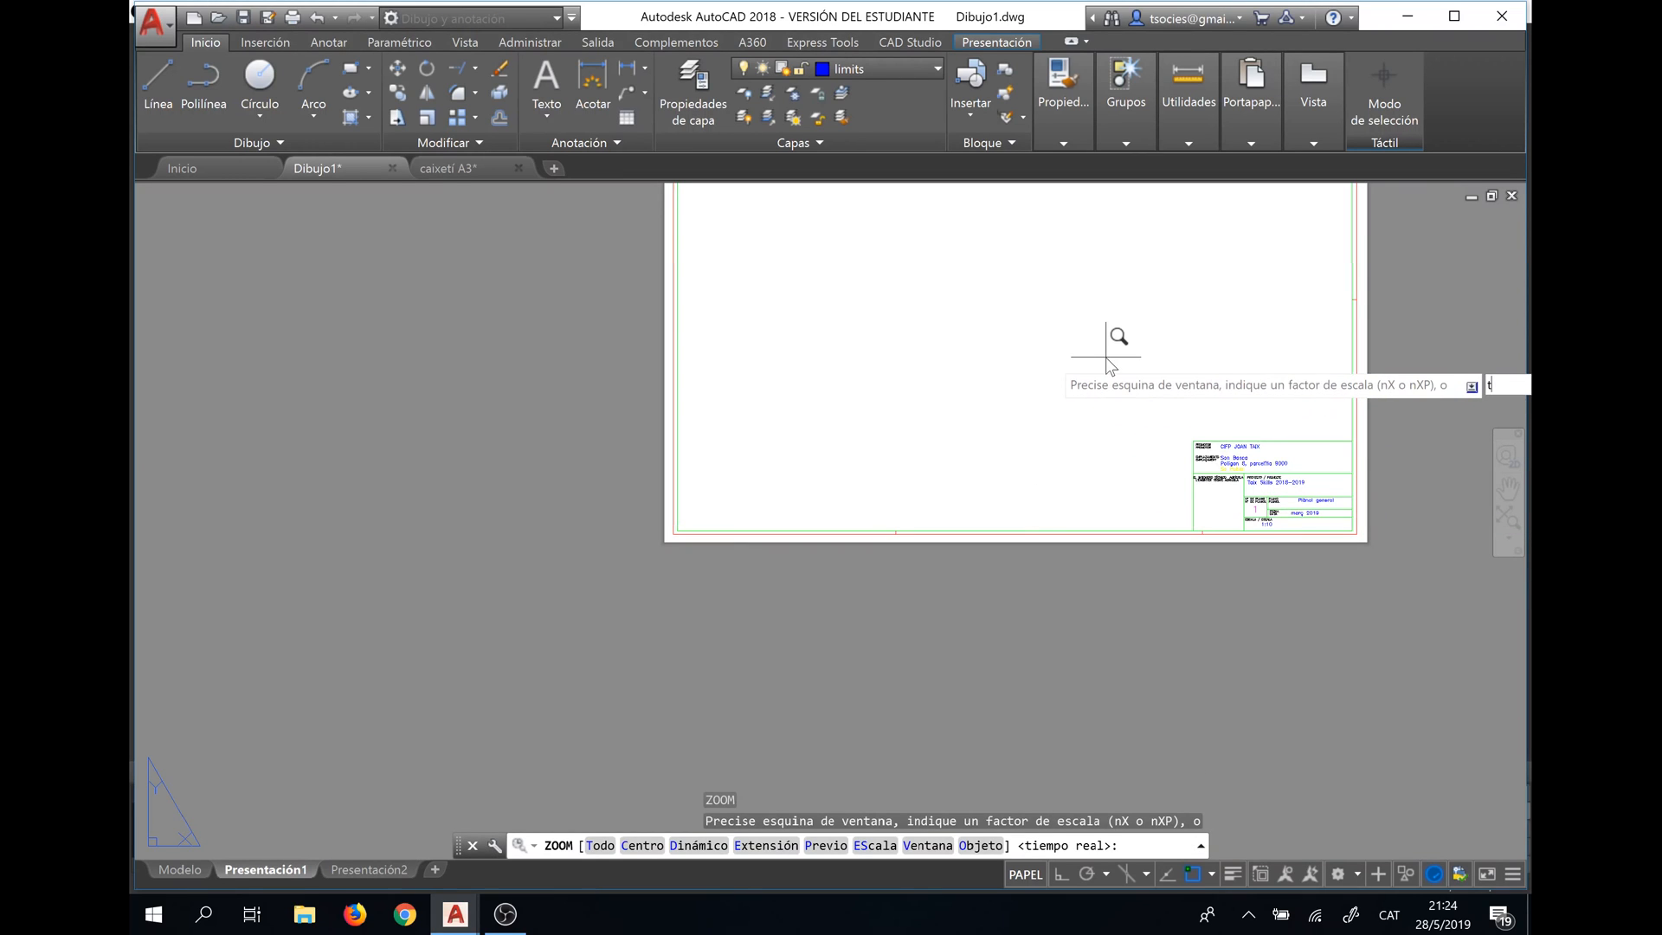
{"action": "key", "text": "Return"}
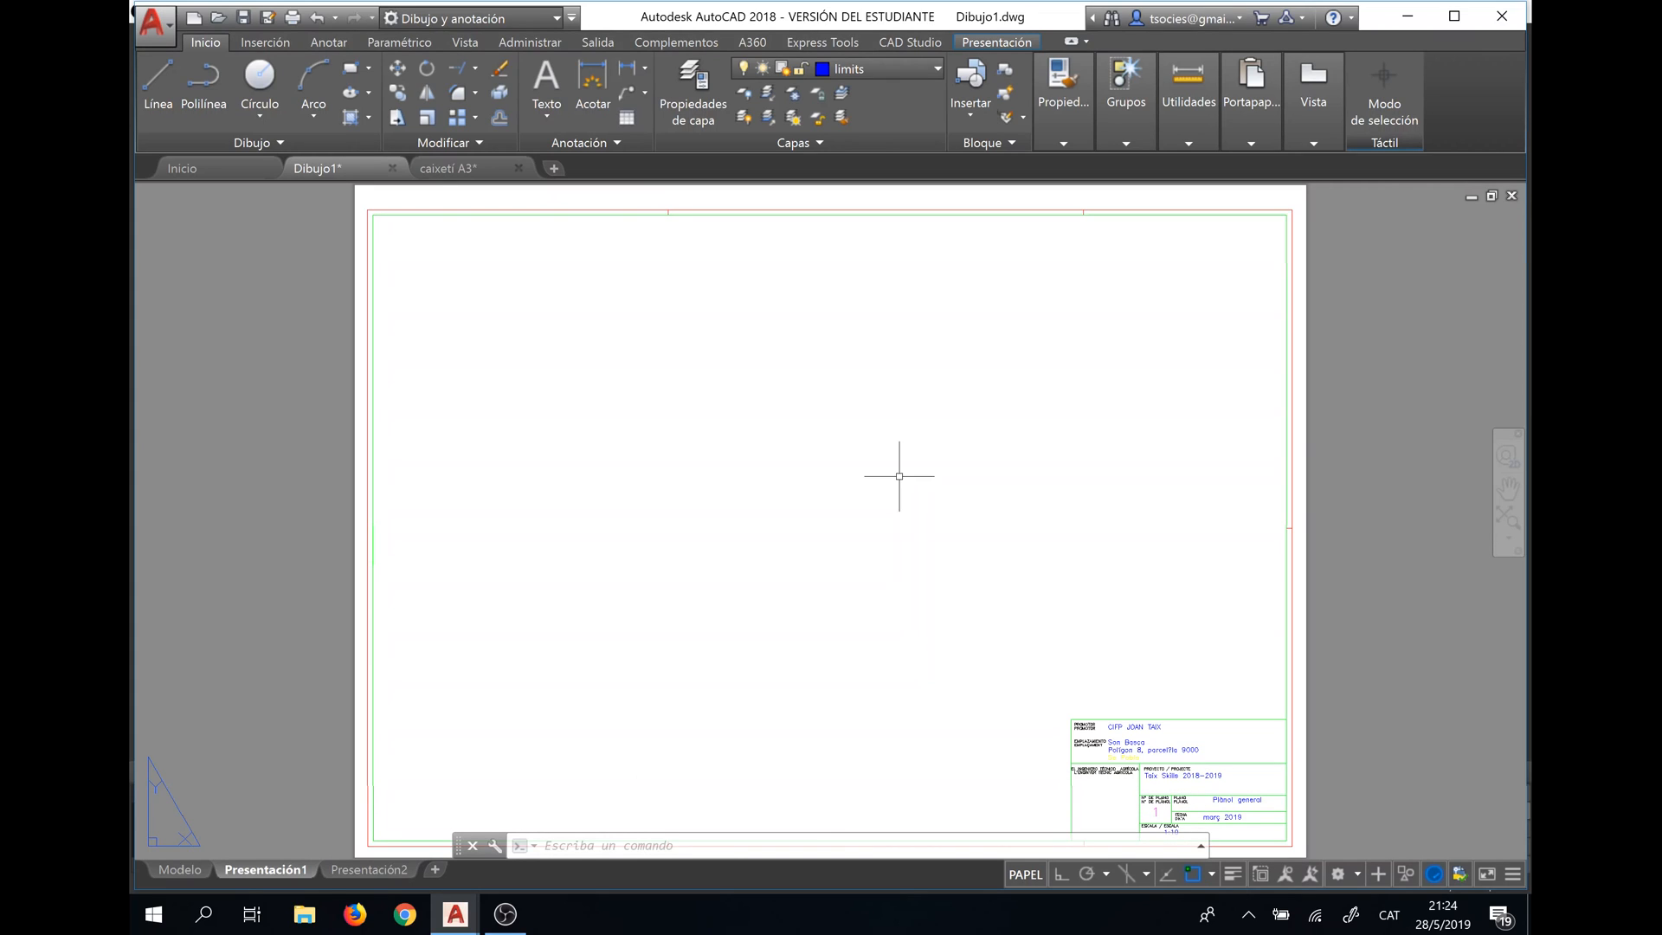
{"action": "left_click", "coordinate": [993, 47]}
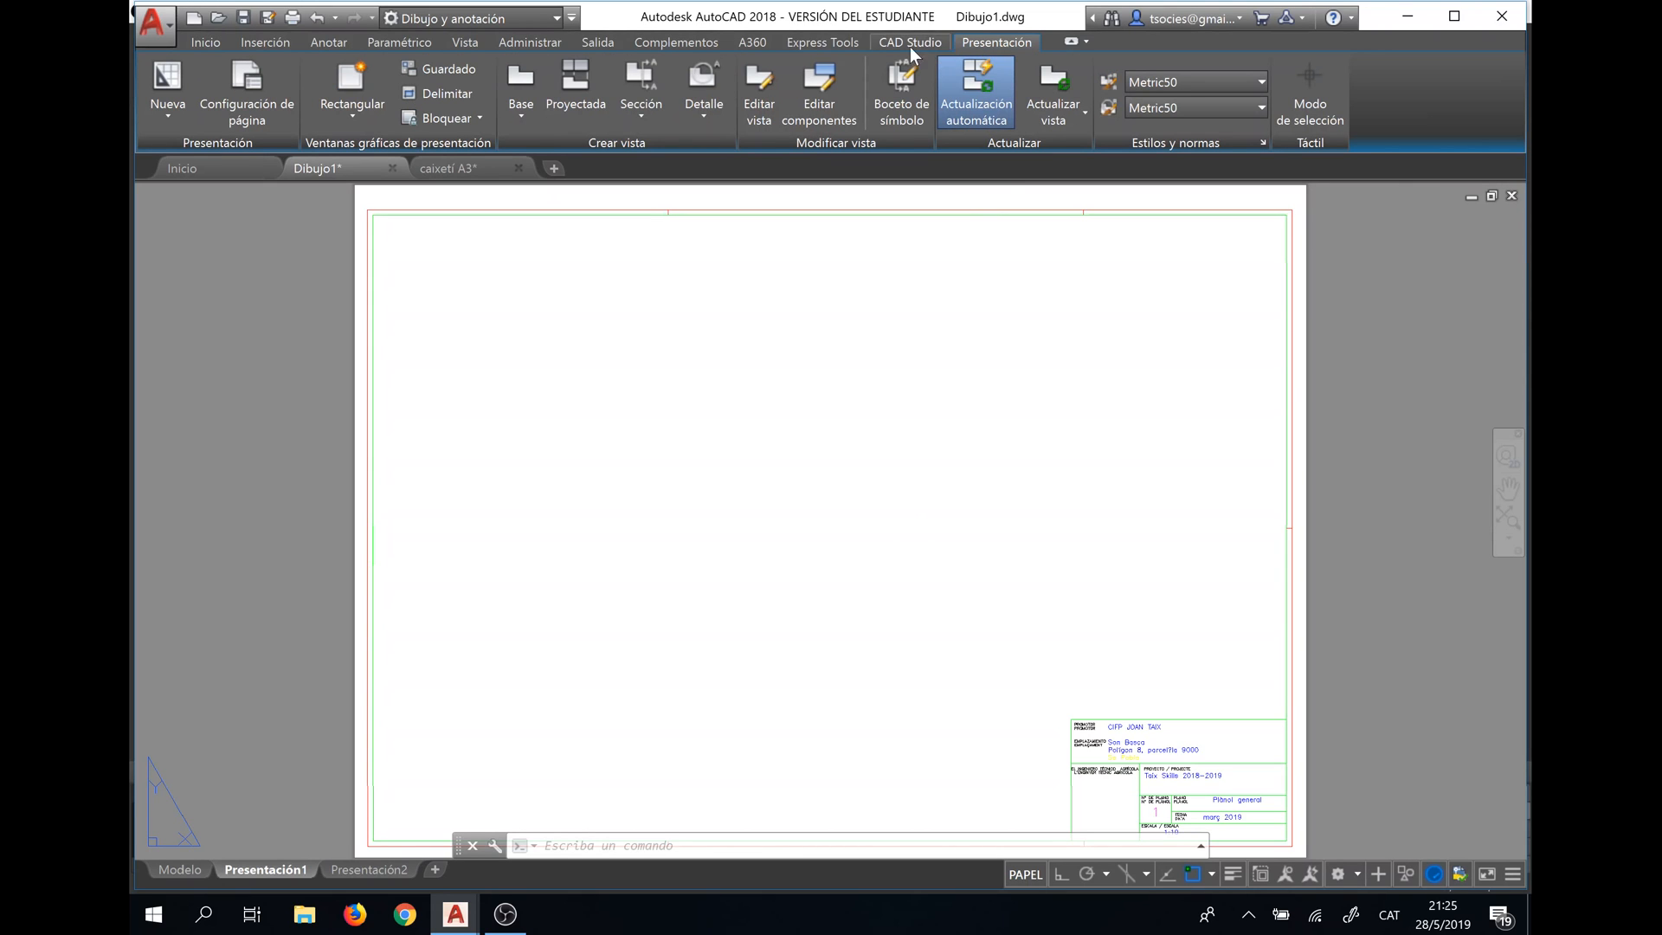
{"action": "left_click", "coordinate": [350, 86]}
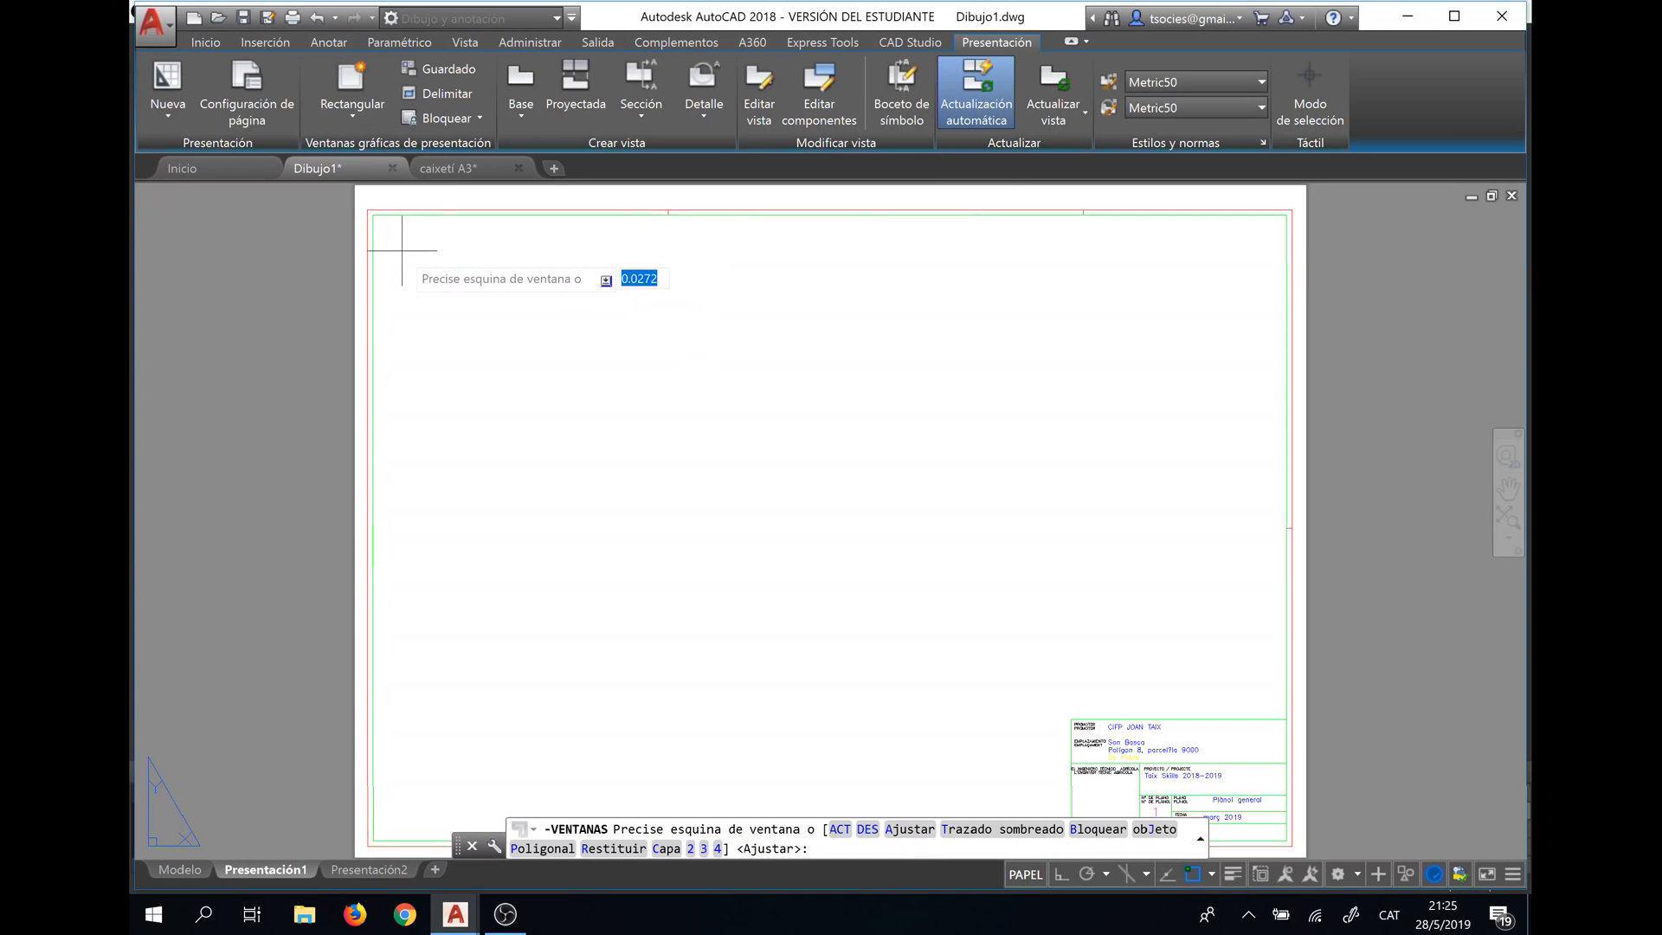
{"action": "left_click", "coordinate": [372, 215]}
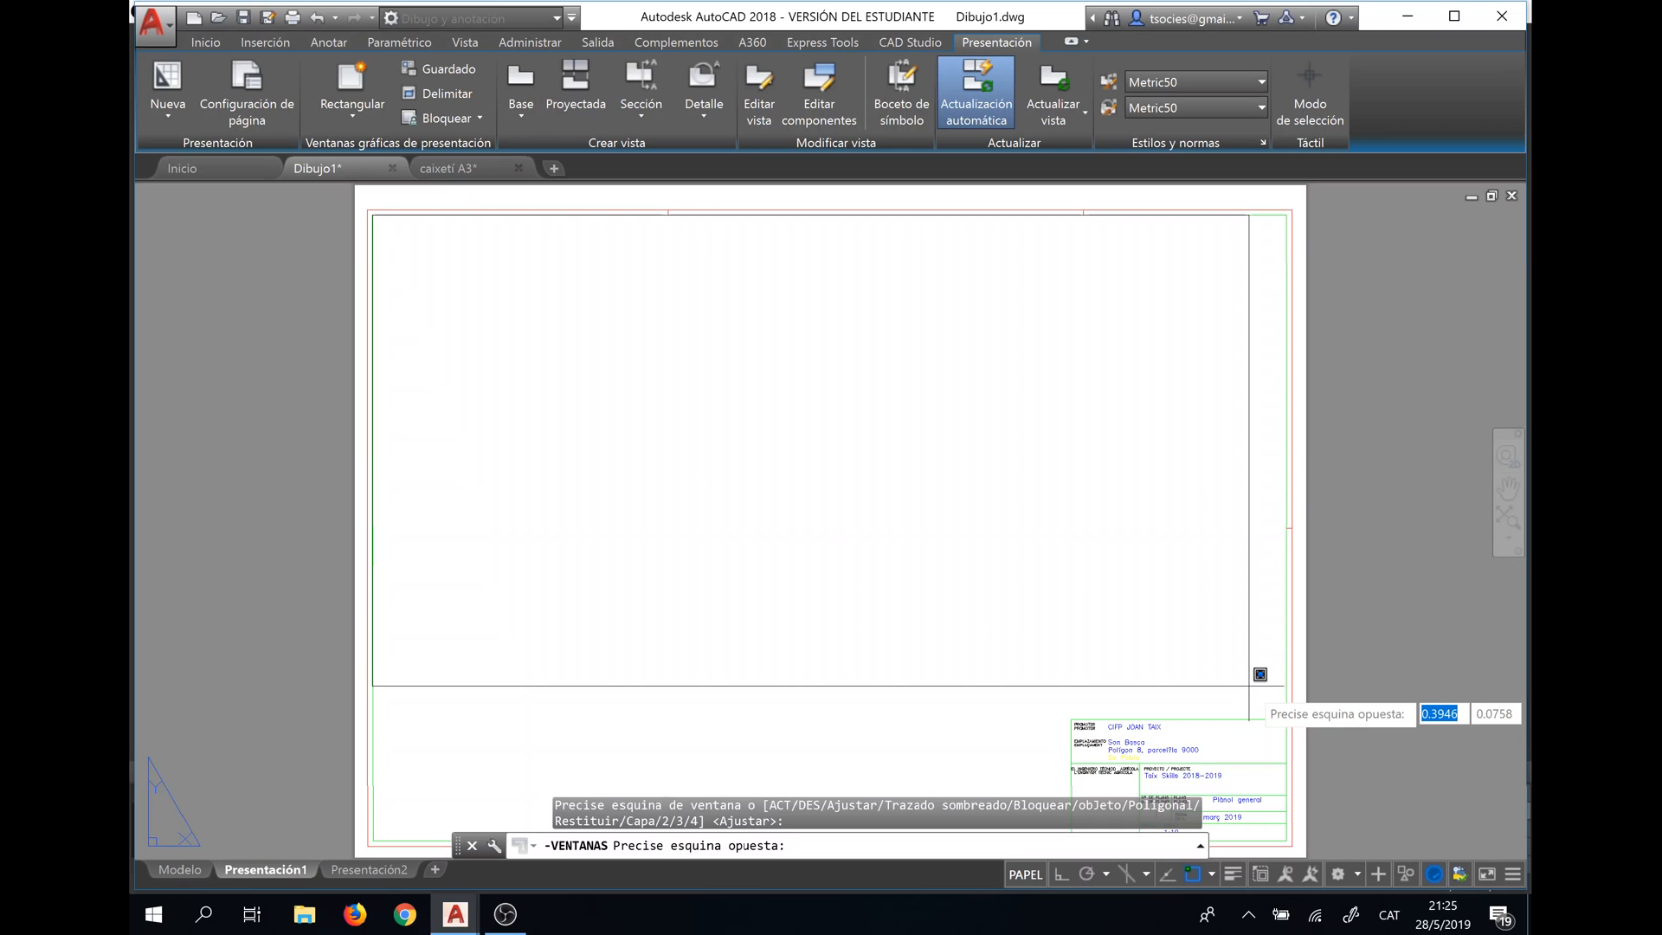
{"action": "left_click", "coordinate": [1265, 698]}
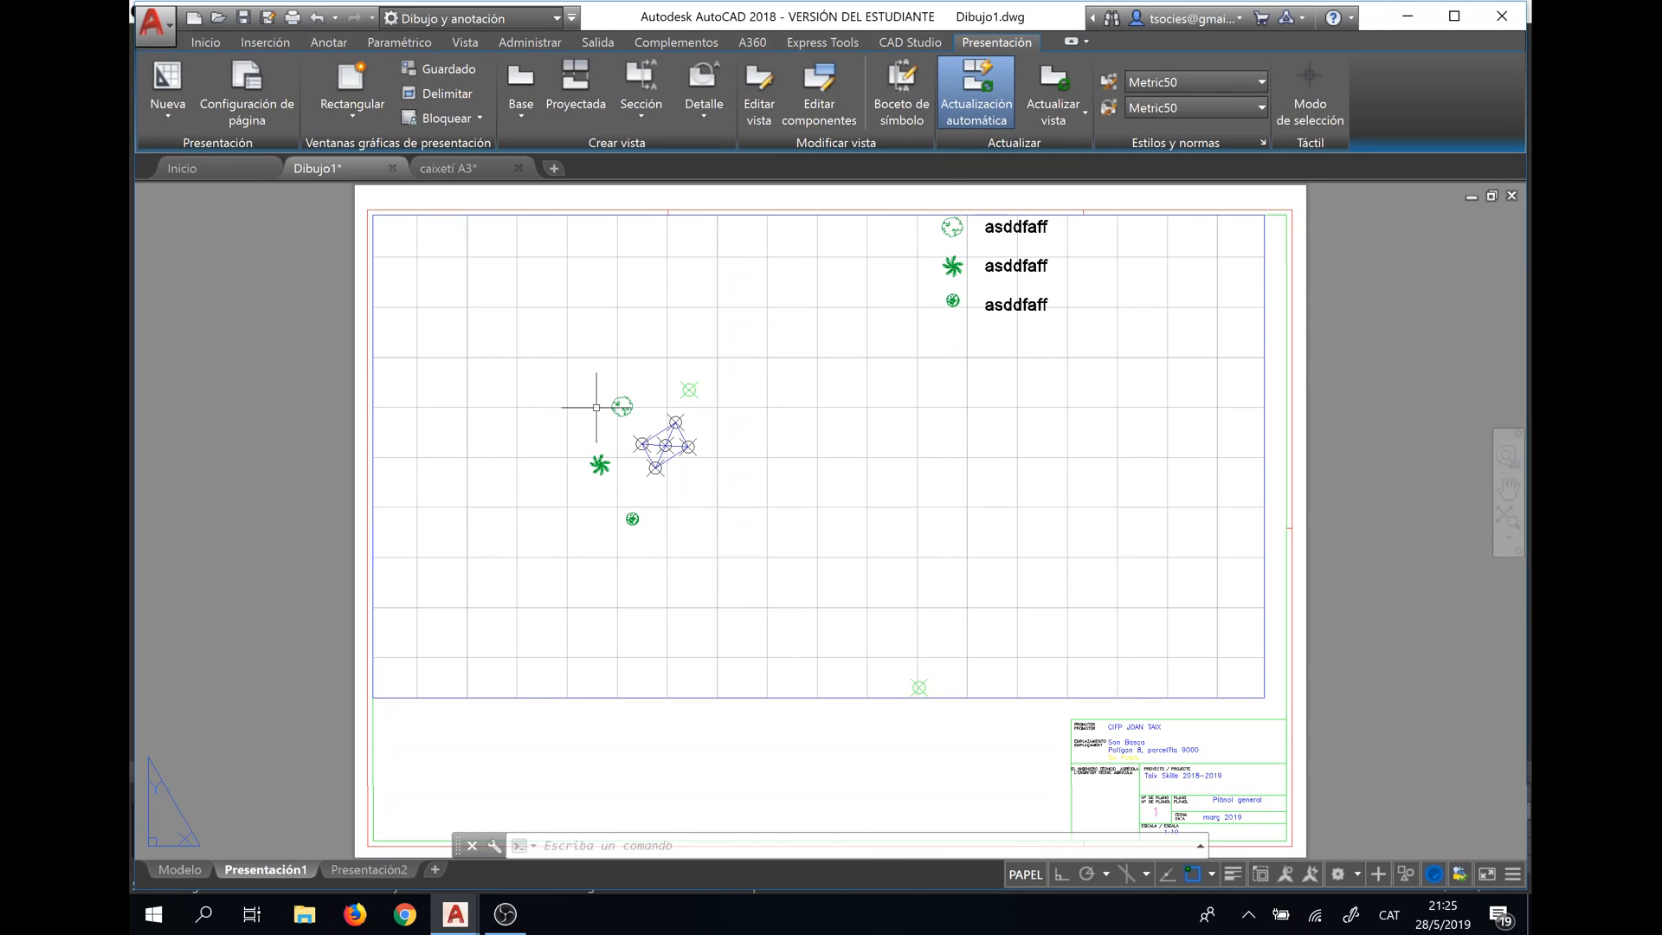
Activate the viewport, enlarge and centre the plant symbols and triangulated circles within it, and return to paper space.
{"action": "double_click", "coordinate": [667, 442]}
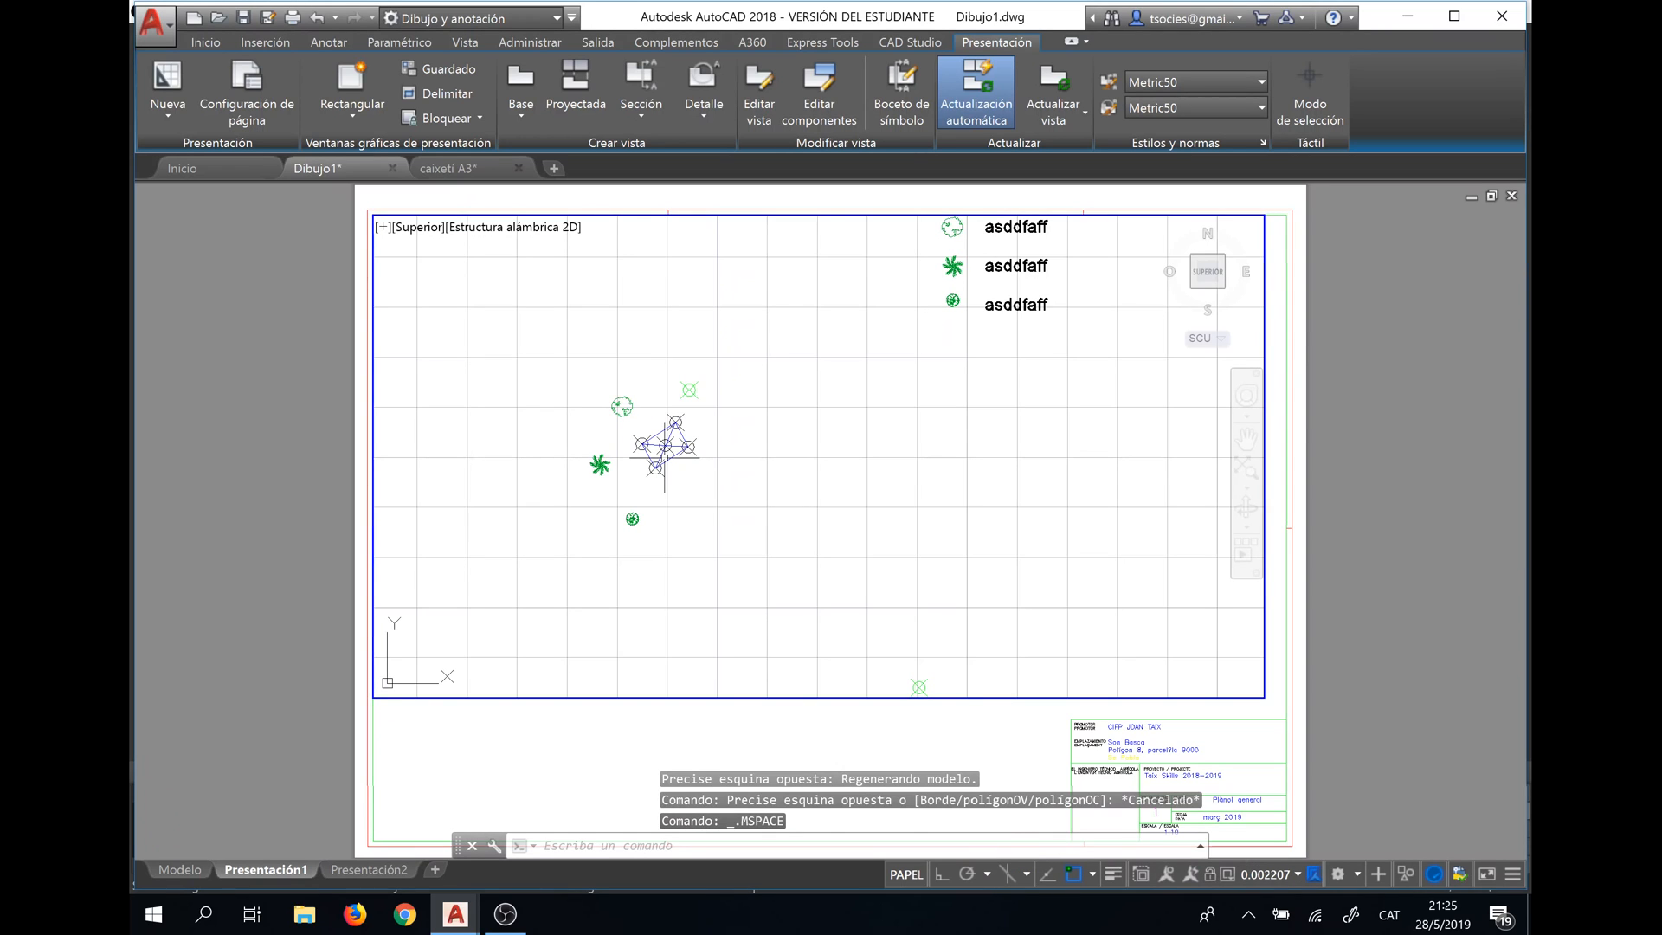
{"action": "scroll", "coordinate": [585, 428], "scroll_direction": "up", "scroll_amount": 2}
{"action": "scroll", "coordinate": [584, 428], "scroll_direction": "up", "scroll_amount": 2}
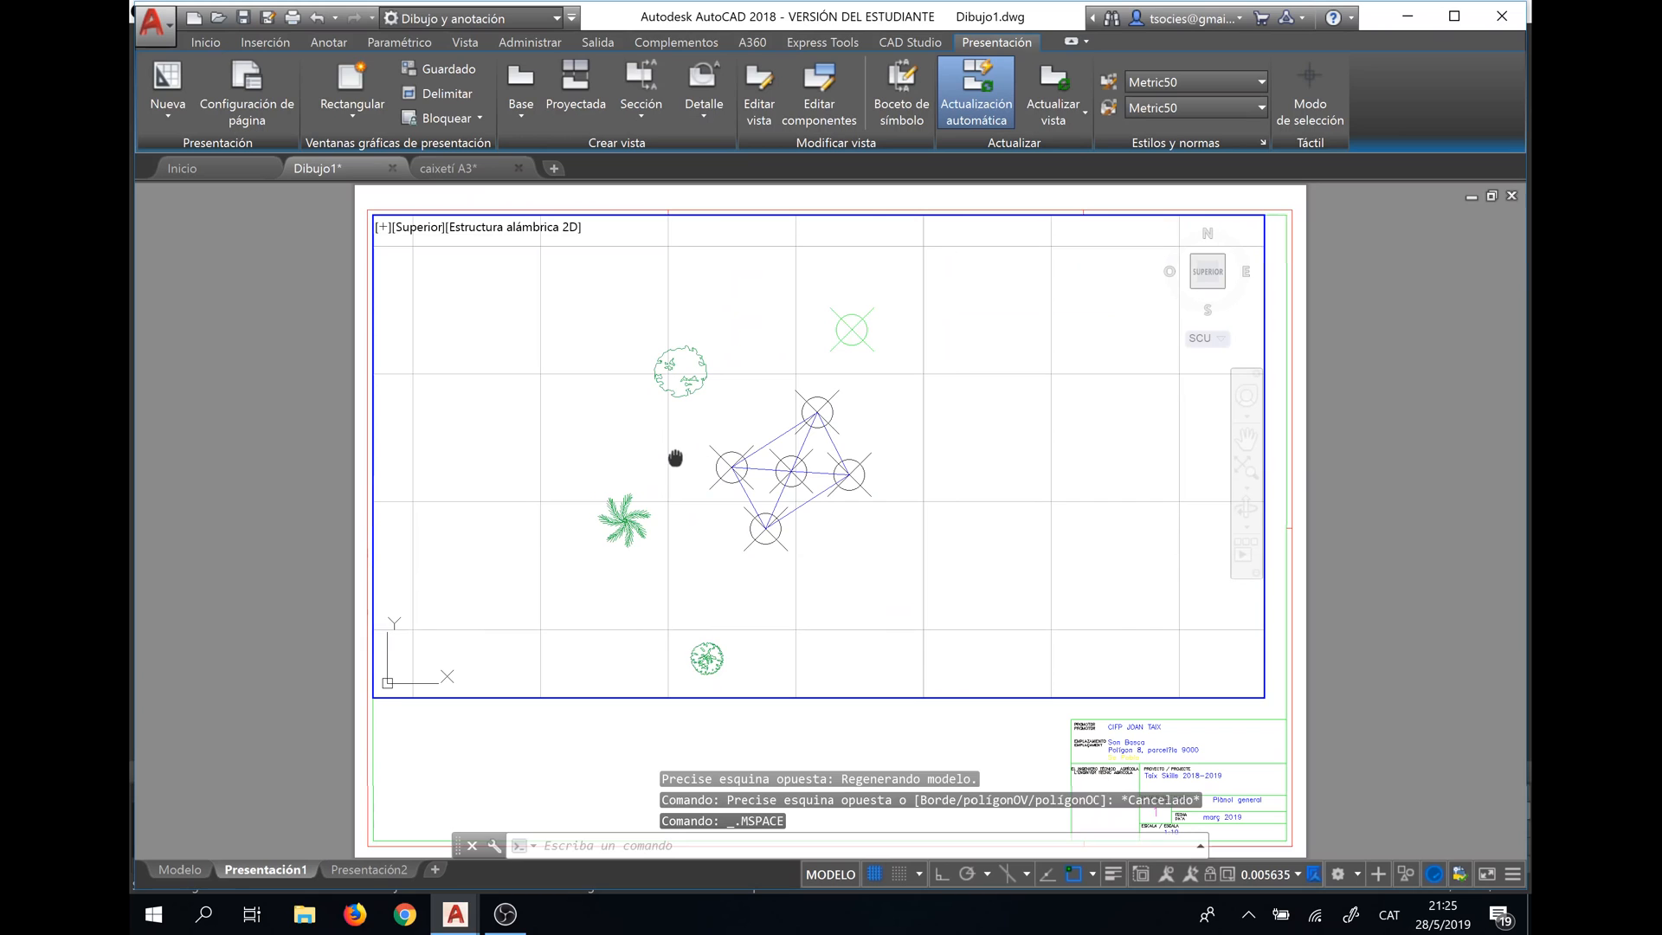
{"action": "middle_click_drag", "start_coordinate": [675, 460], "coordinate": [731, 405]}
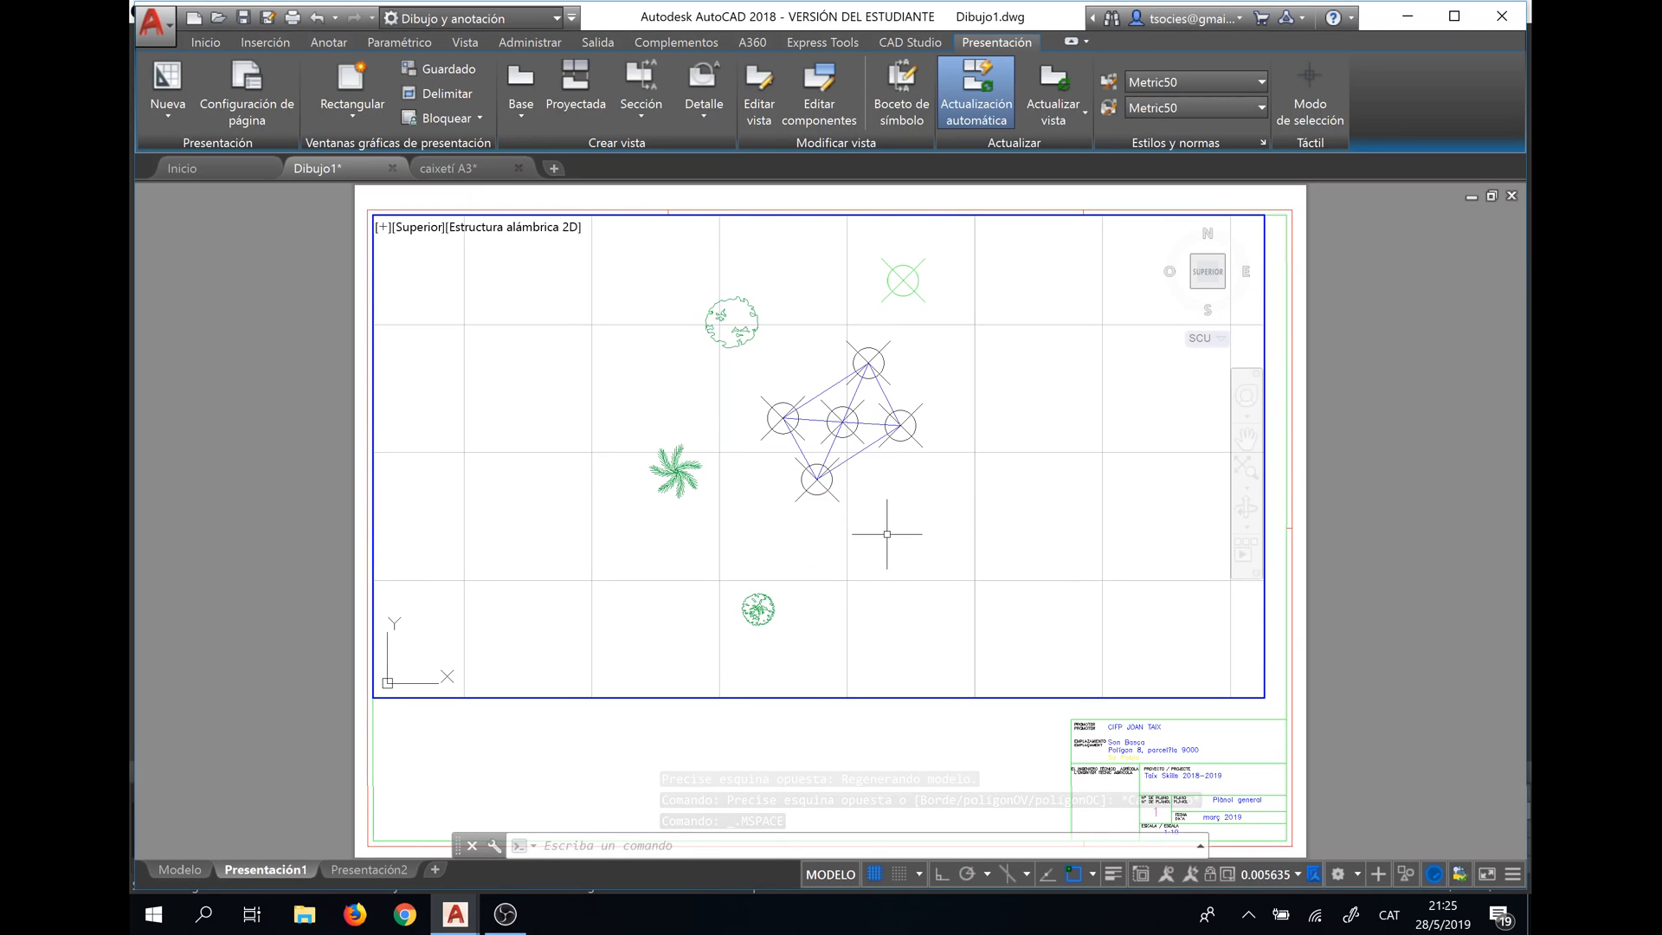
{"action": "double_click", "coordinate": [860, 734]}
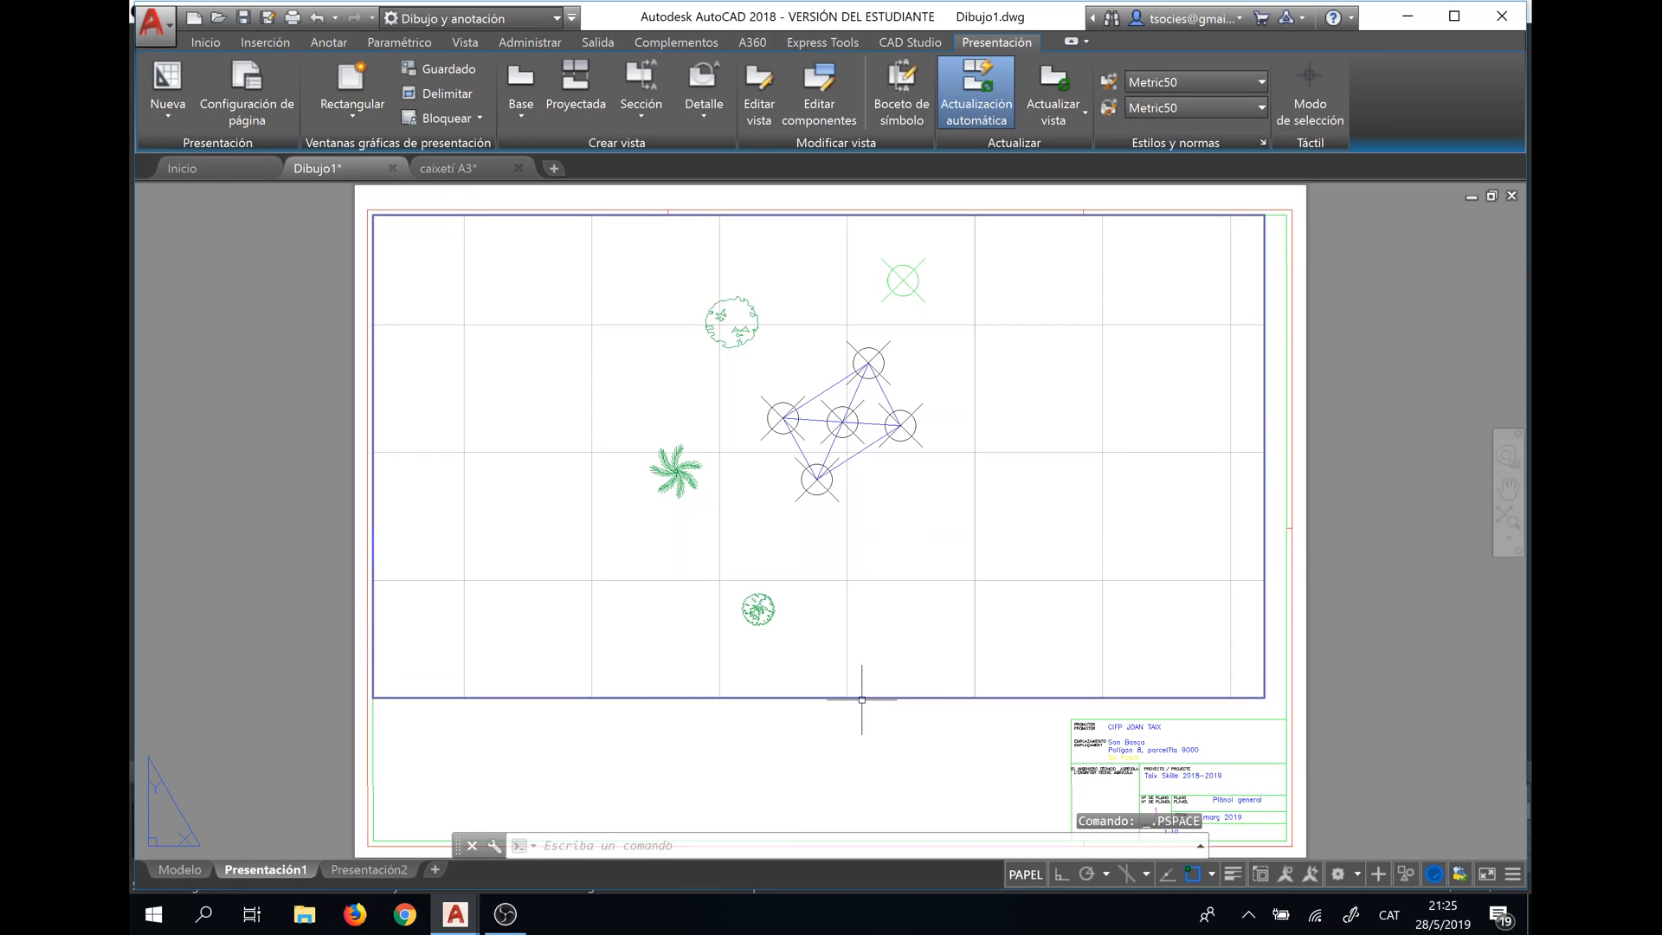
Try a 1:100 scale on the viewport and switch it to 1:50.
{"action": "left_click", "coordinate": [861, 698]}
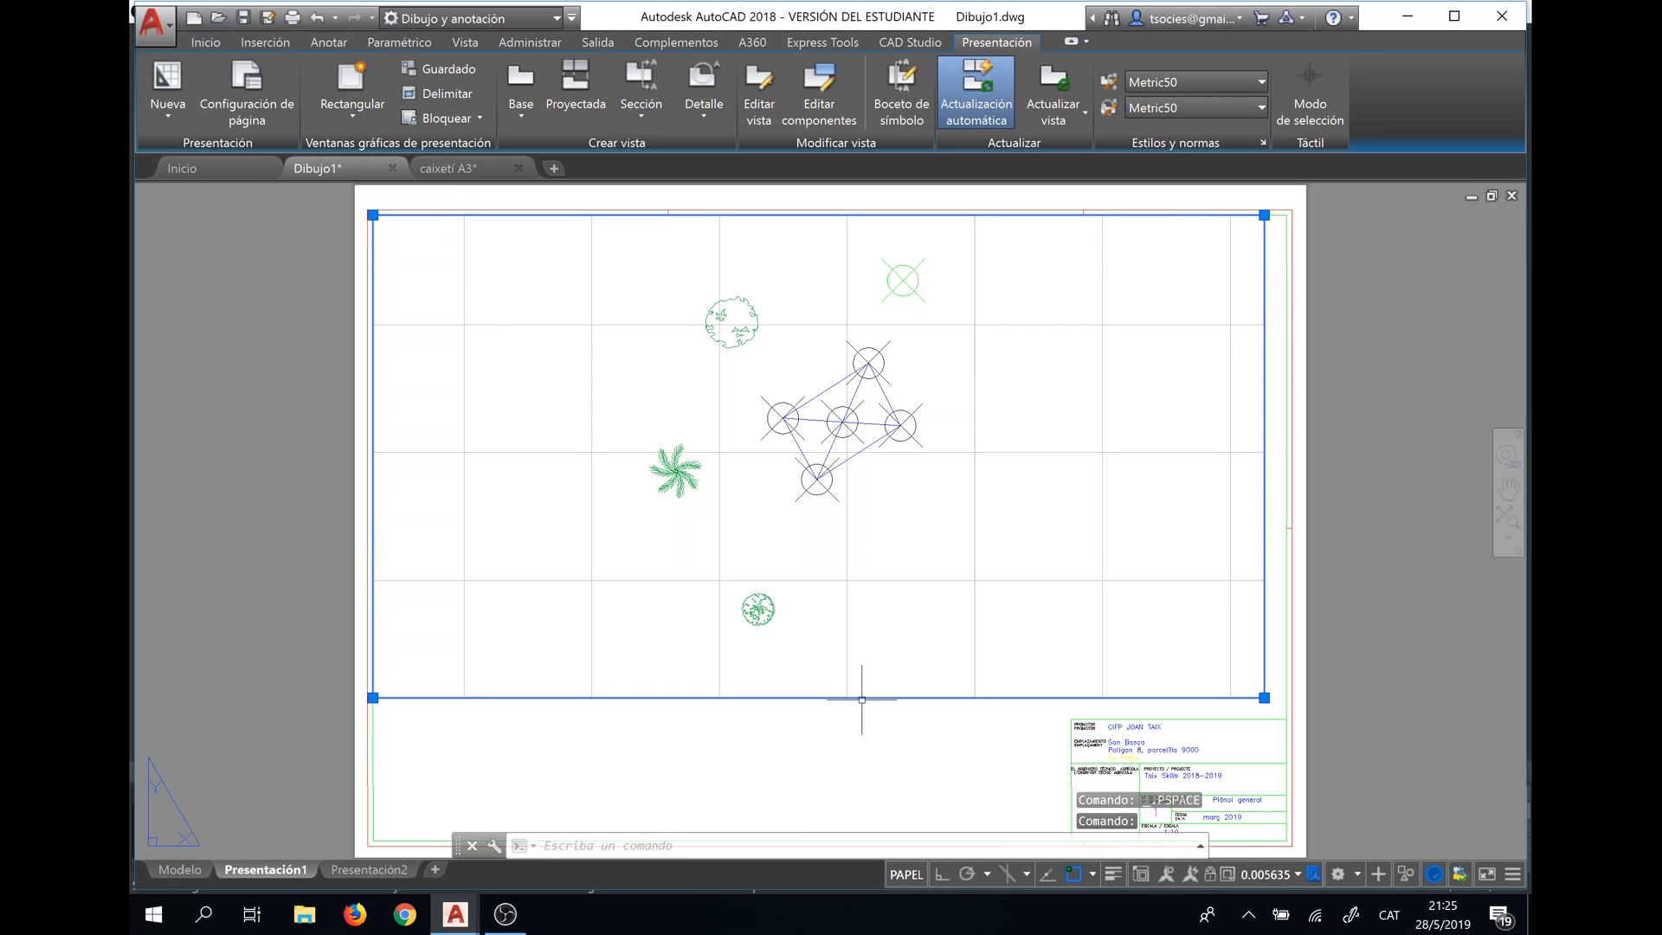
{"action": "left_click", "coordinate": [1297, 874]}
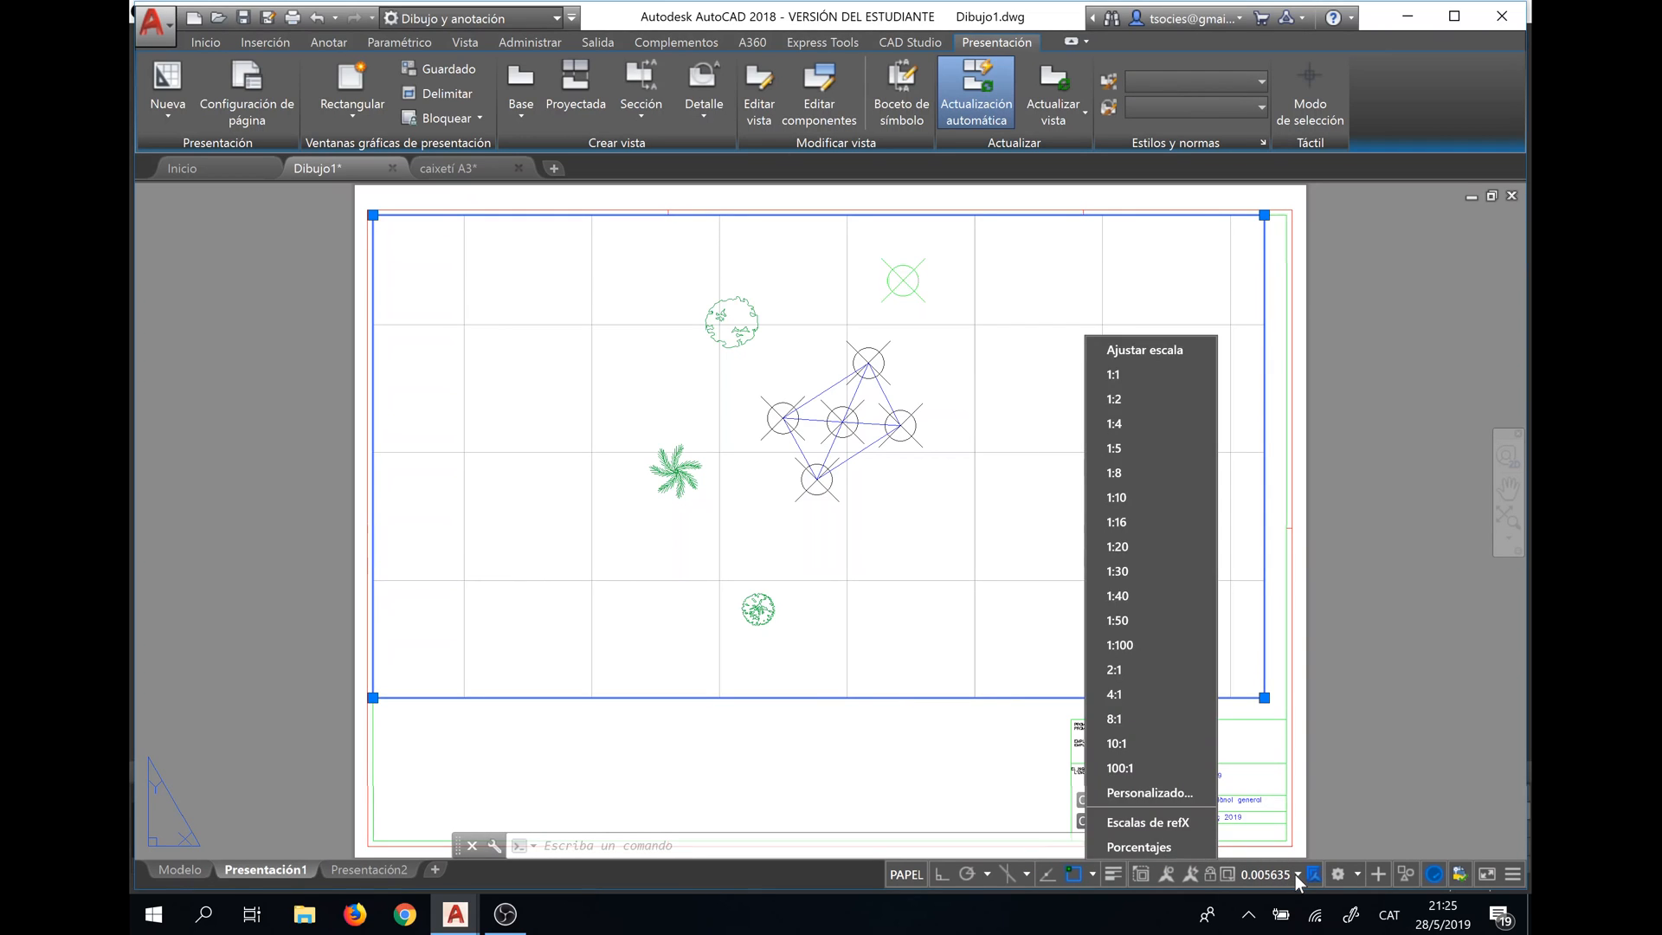
{"action": "left_click", "coordinate": [1120, 645]}
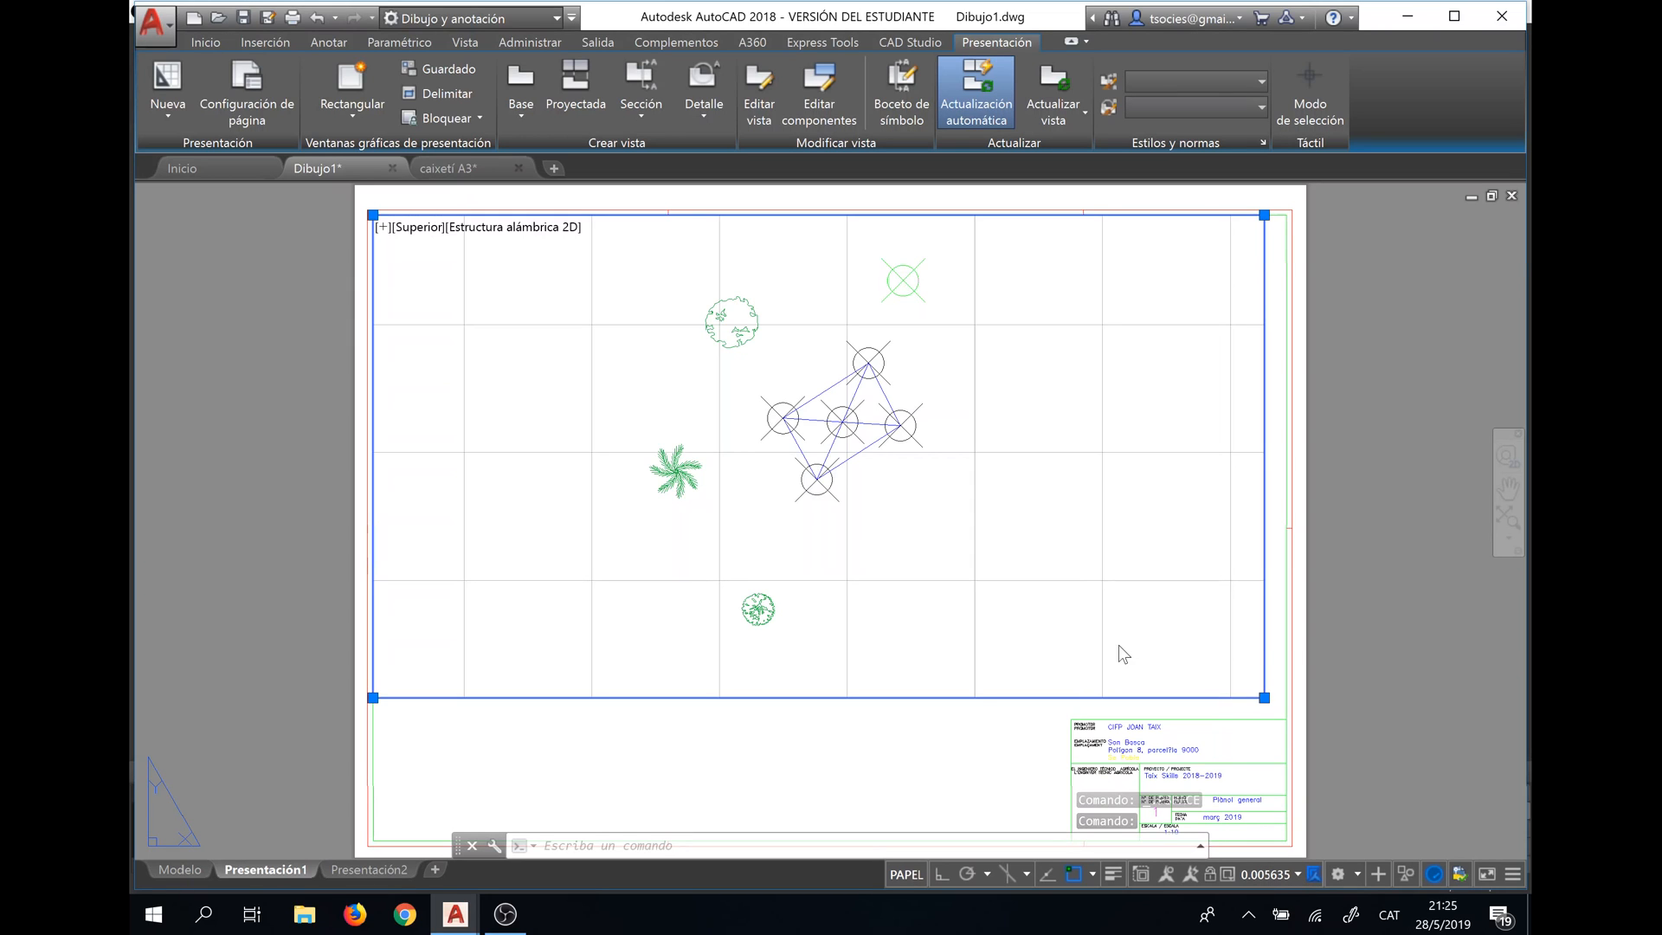
{"action": "left_click", "coordinate": [1300, 874]}
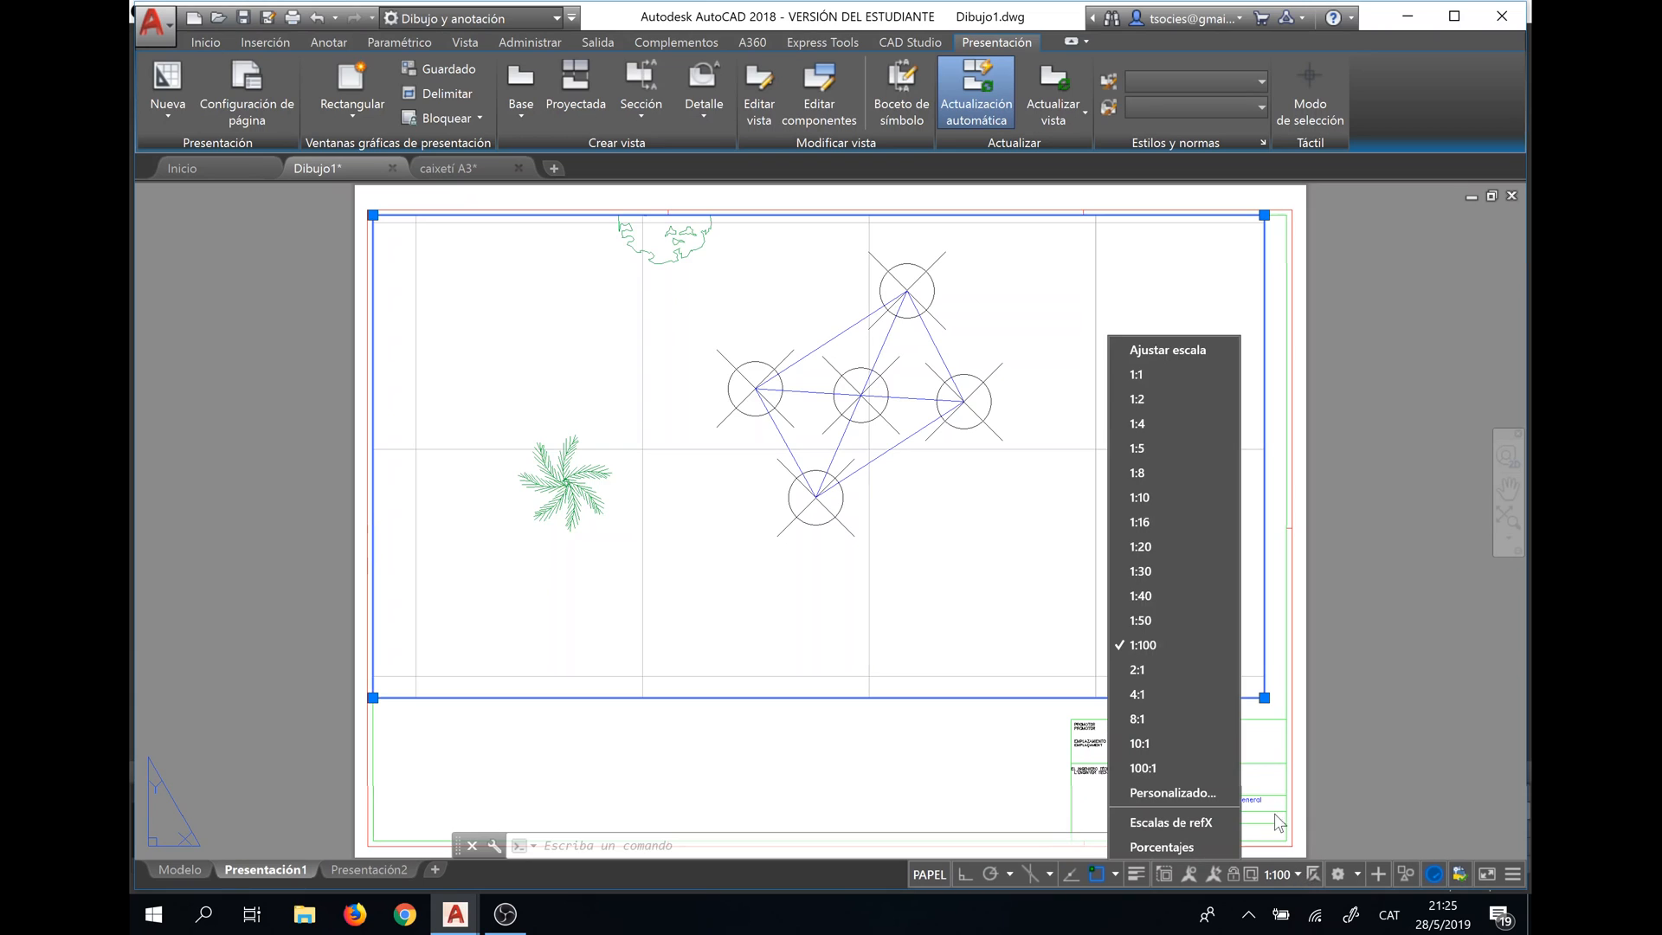
{"action": "left_click", "coordinate": [1142, 615]}
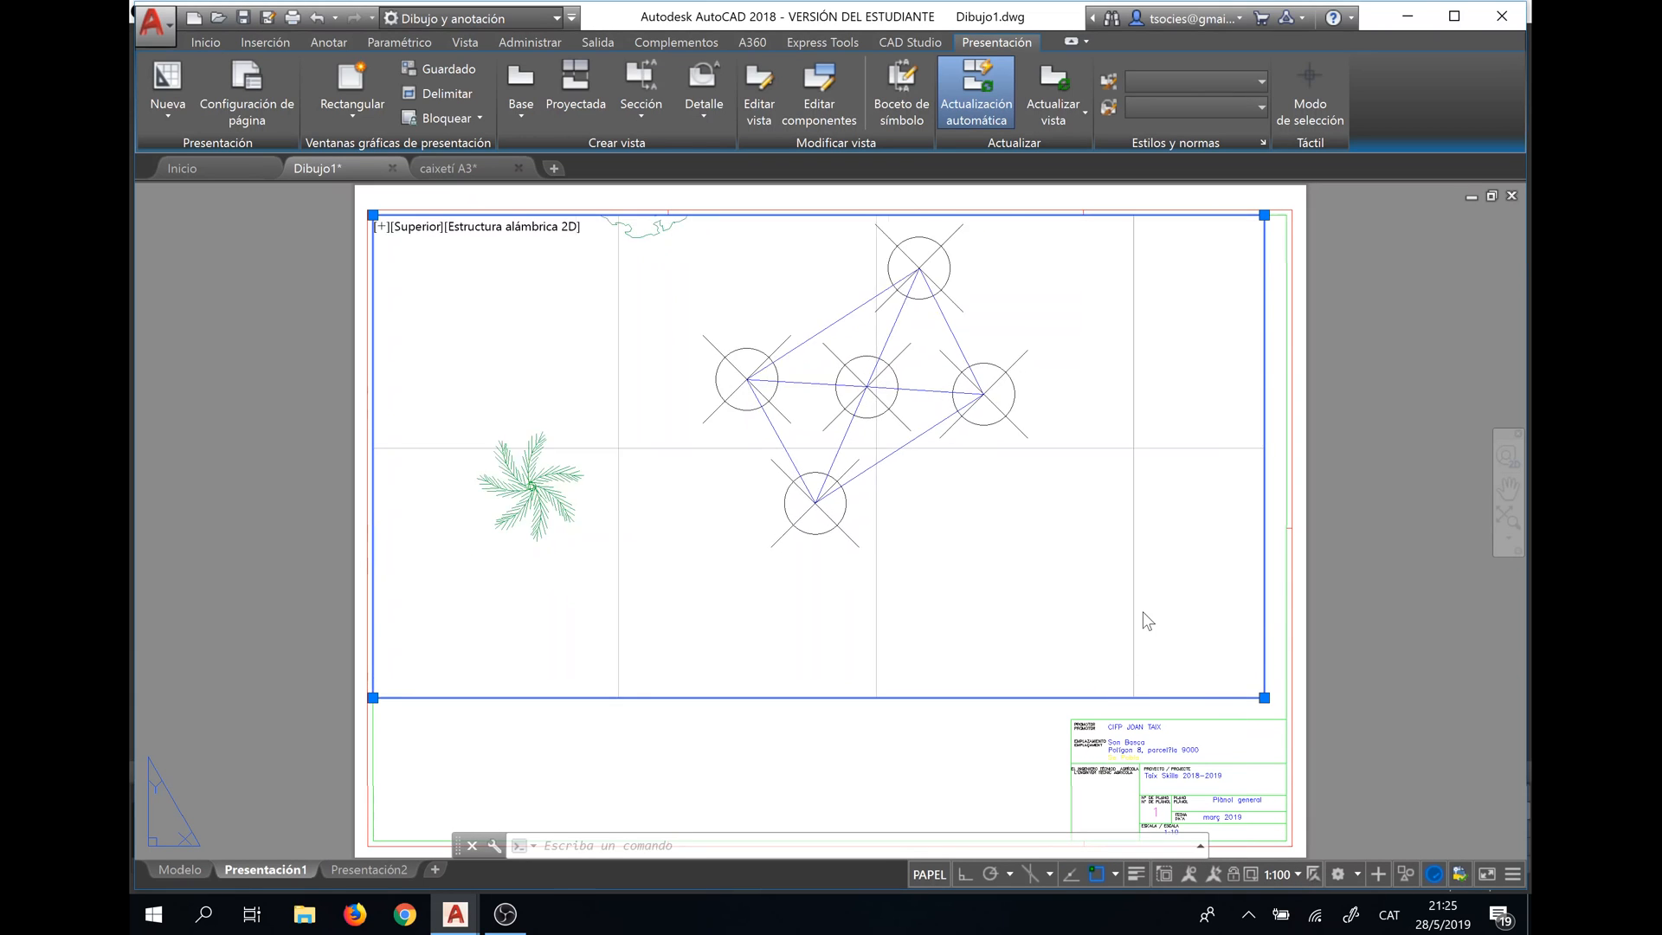
Add a custom 1:200 scale to the drawing's scale list, with 1 paper unit equal to 200 drawing units.
{"action": "left_click", "coordinate": [1297, 875]}
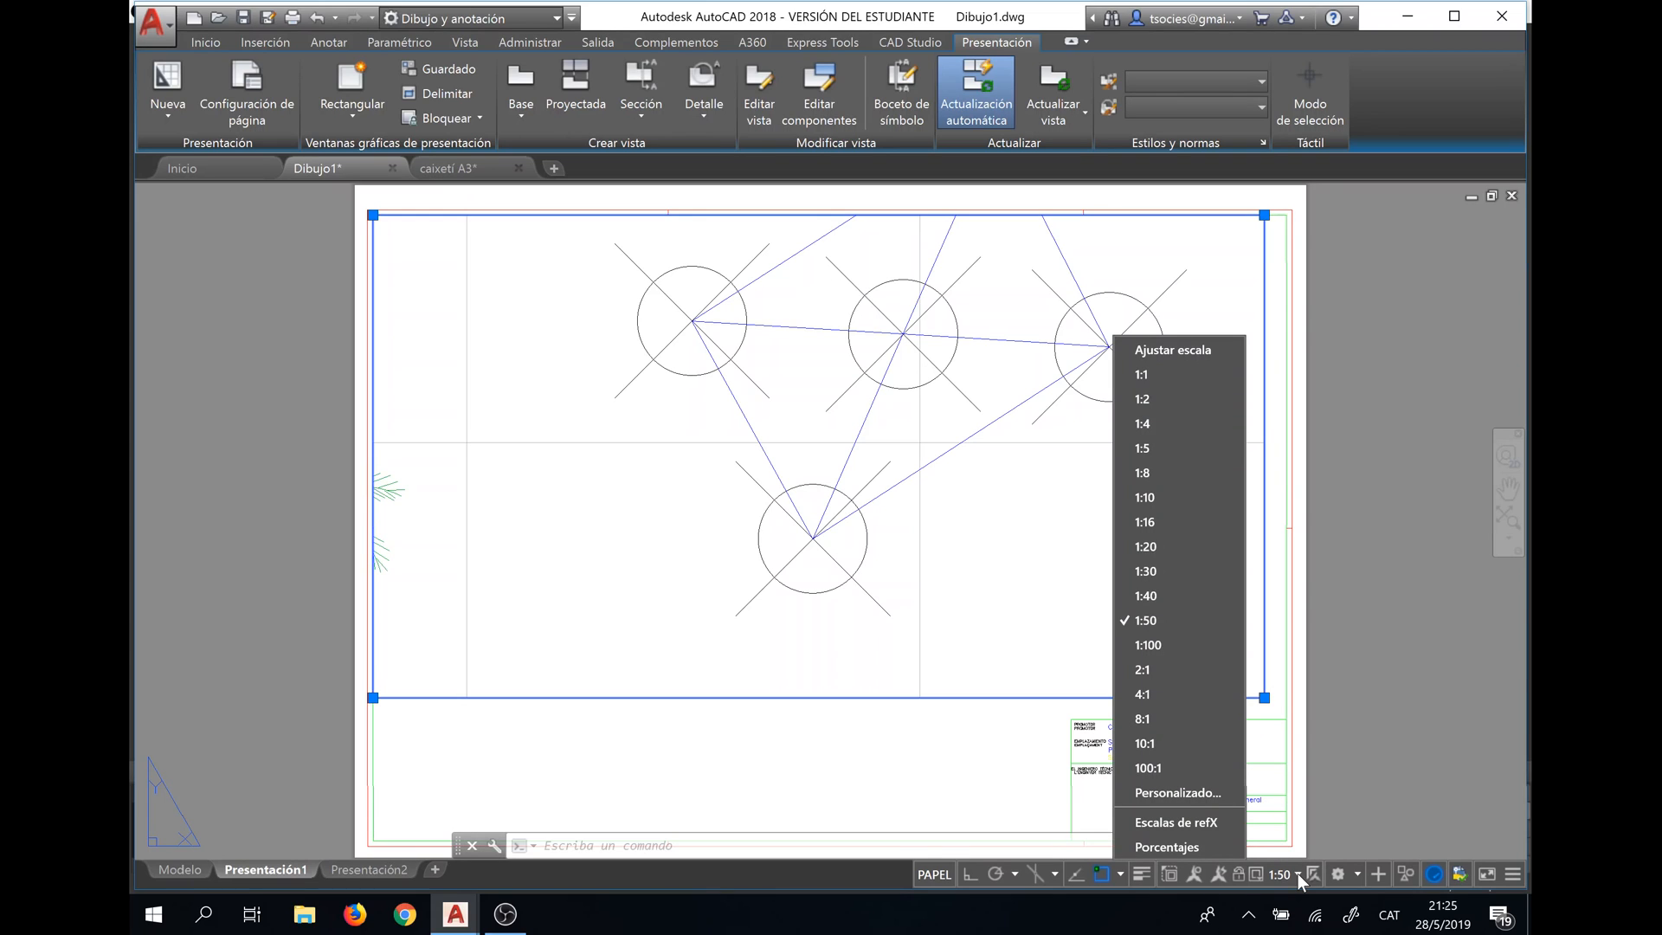
{"action": "left_click", "coordinate": [1181, 796]}
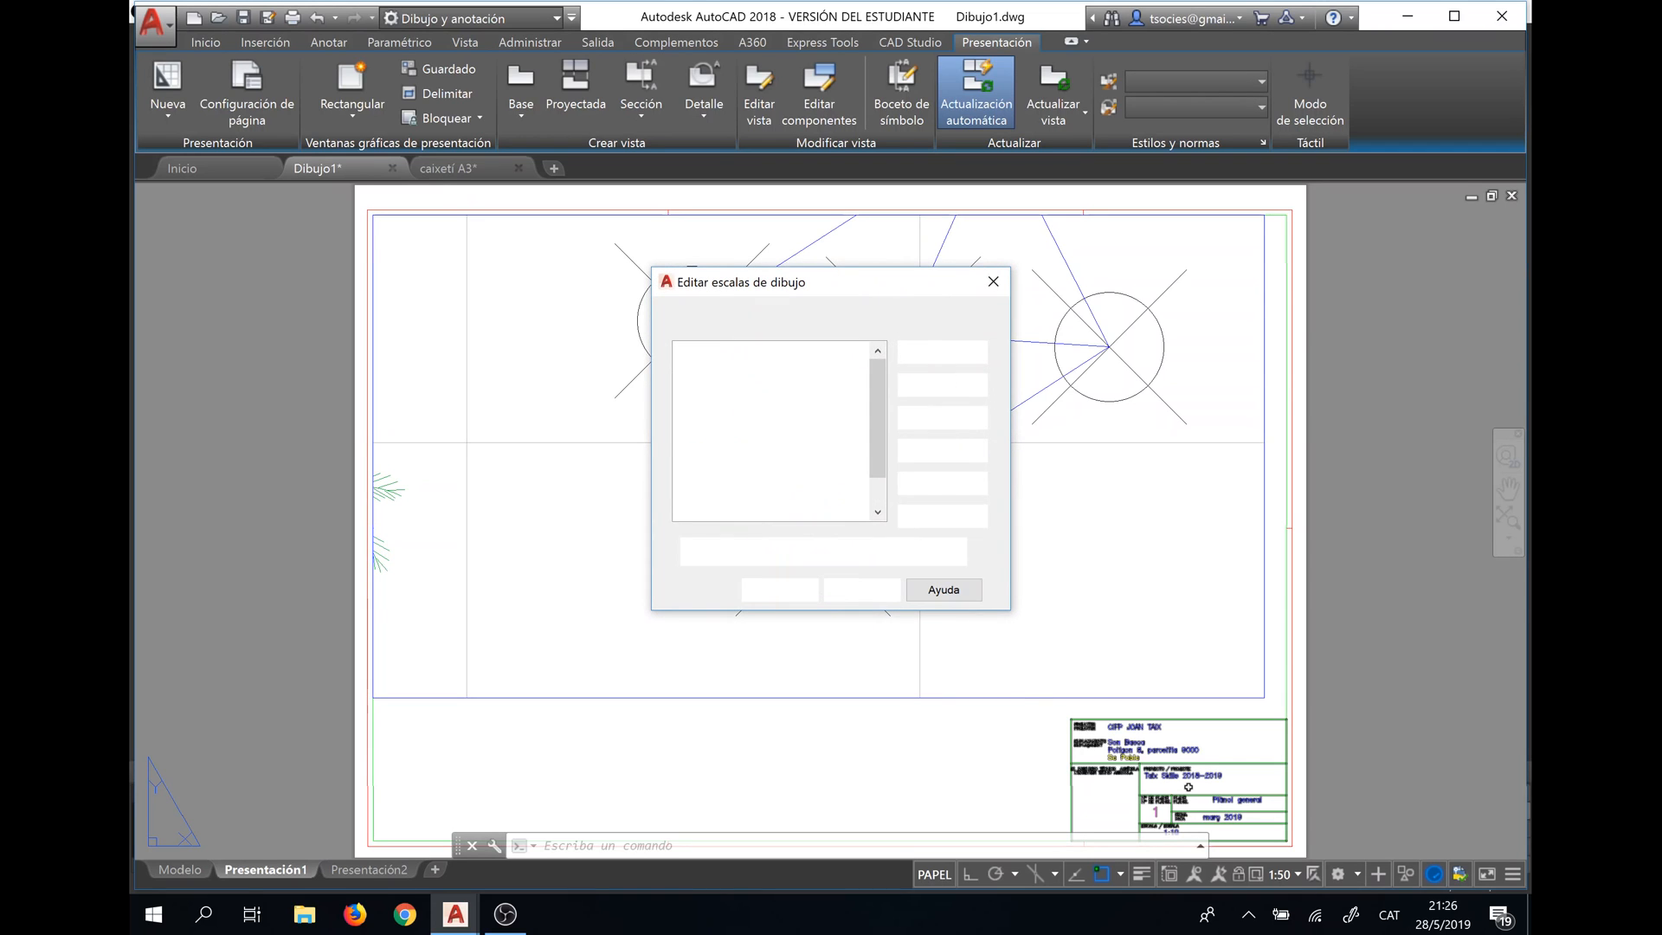
{"action": "left_click", "coordinate": [716, 489]}
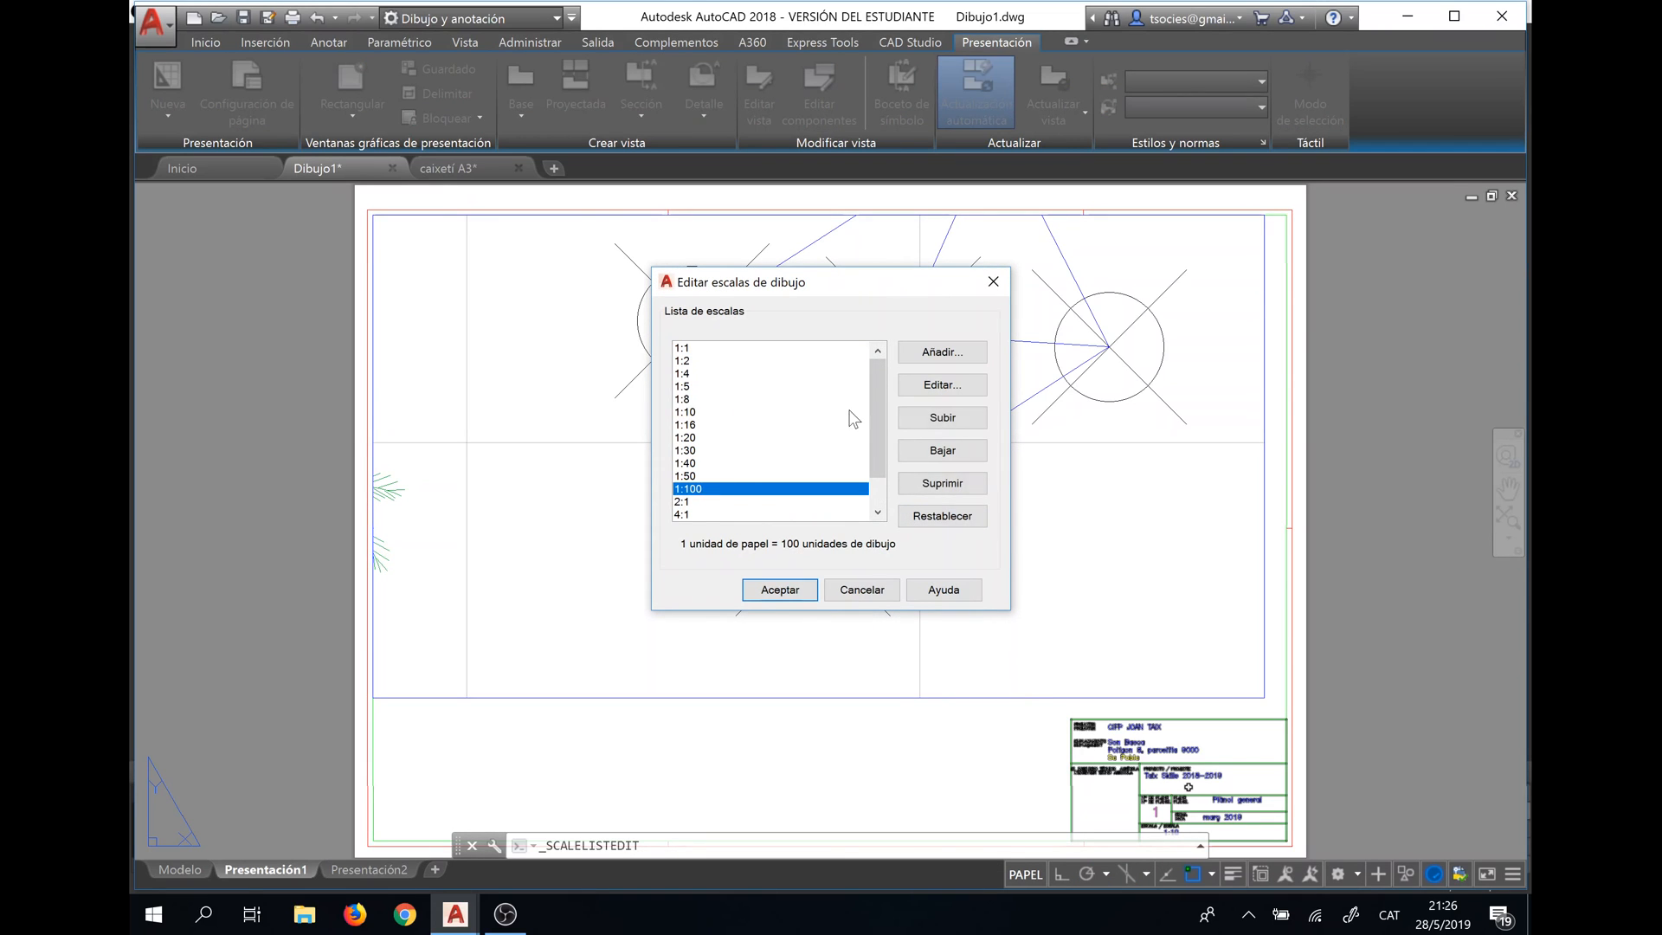
{"action": "left_click", "coordinate": [947, 355]}
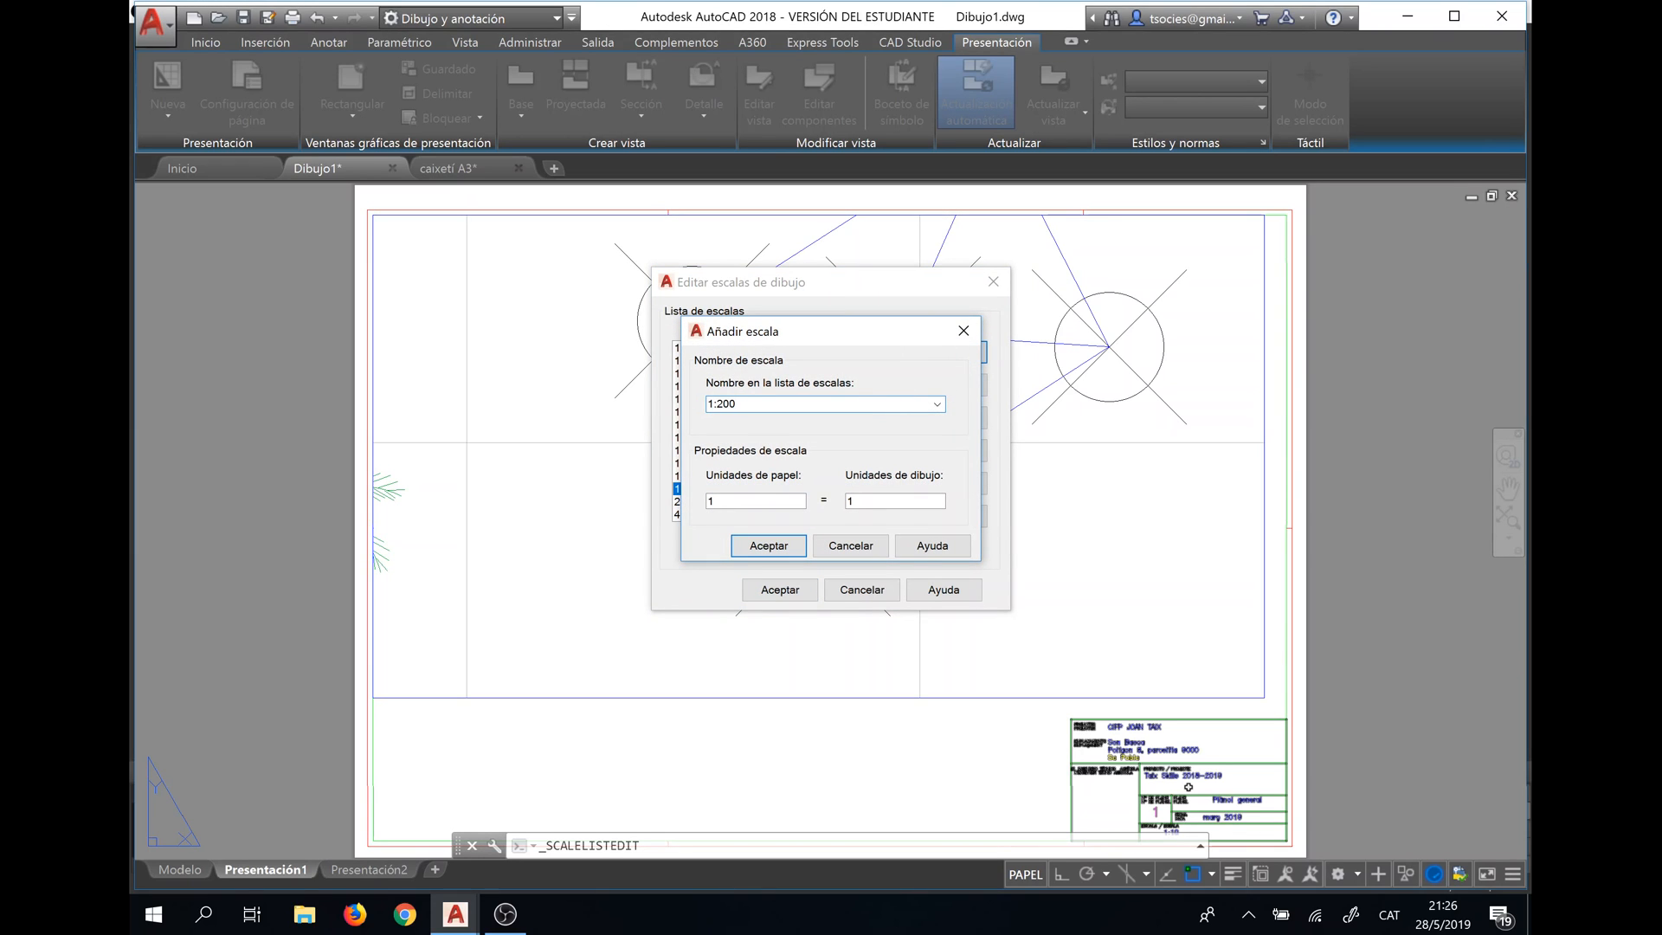
{"action": "type", "text": "1"}
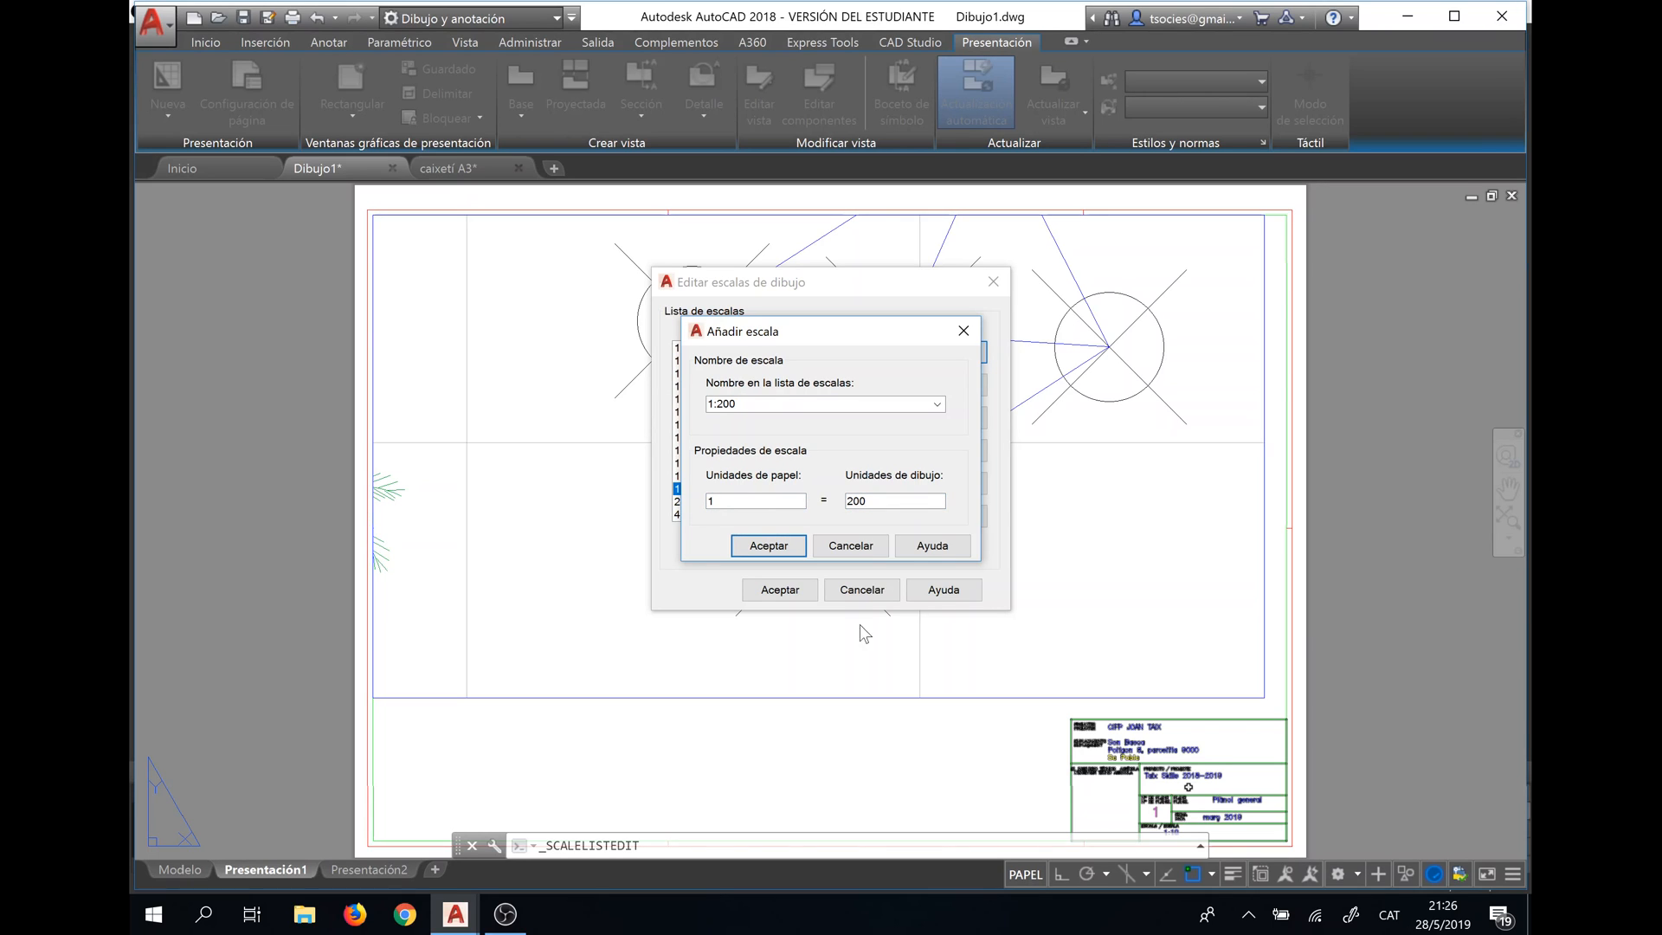
{"action": "left_click", "coordinate": [768, 547]}
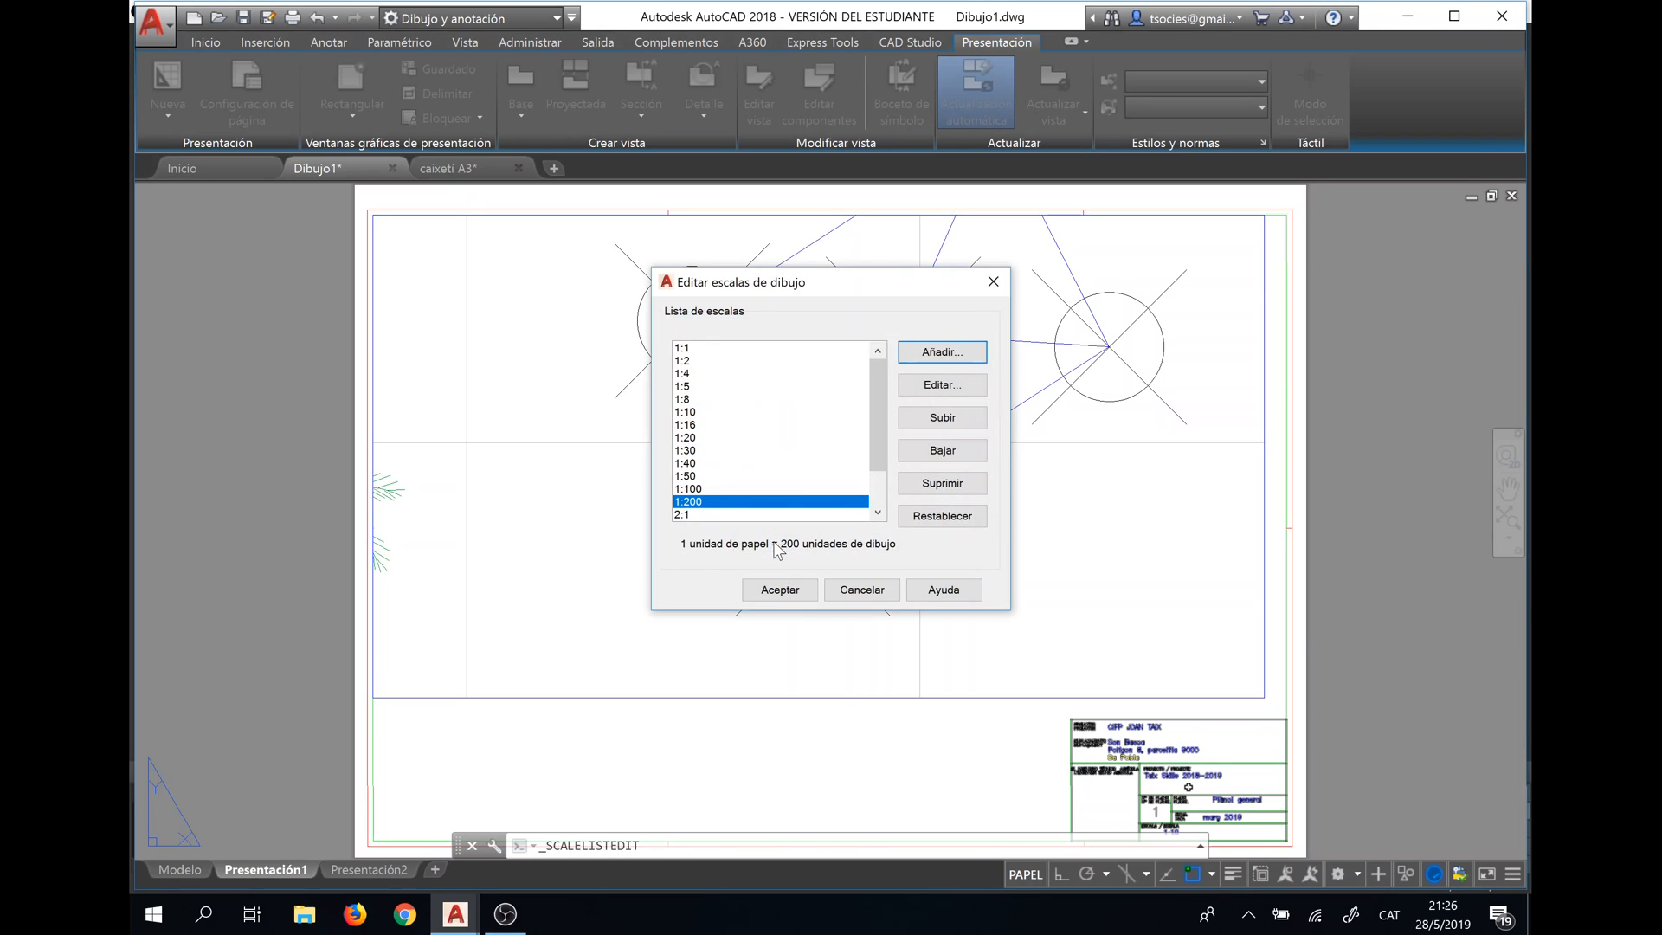
{"action": "left_click", "coordinate": [796, 596]}
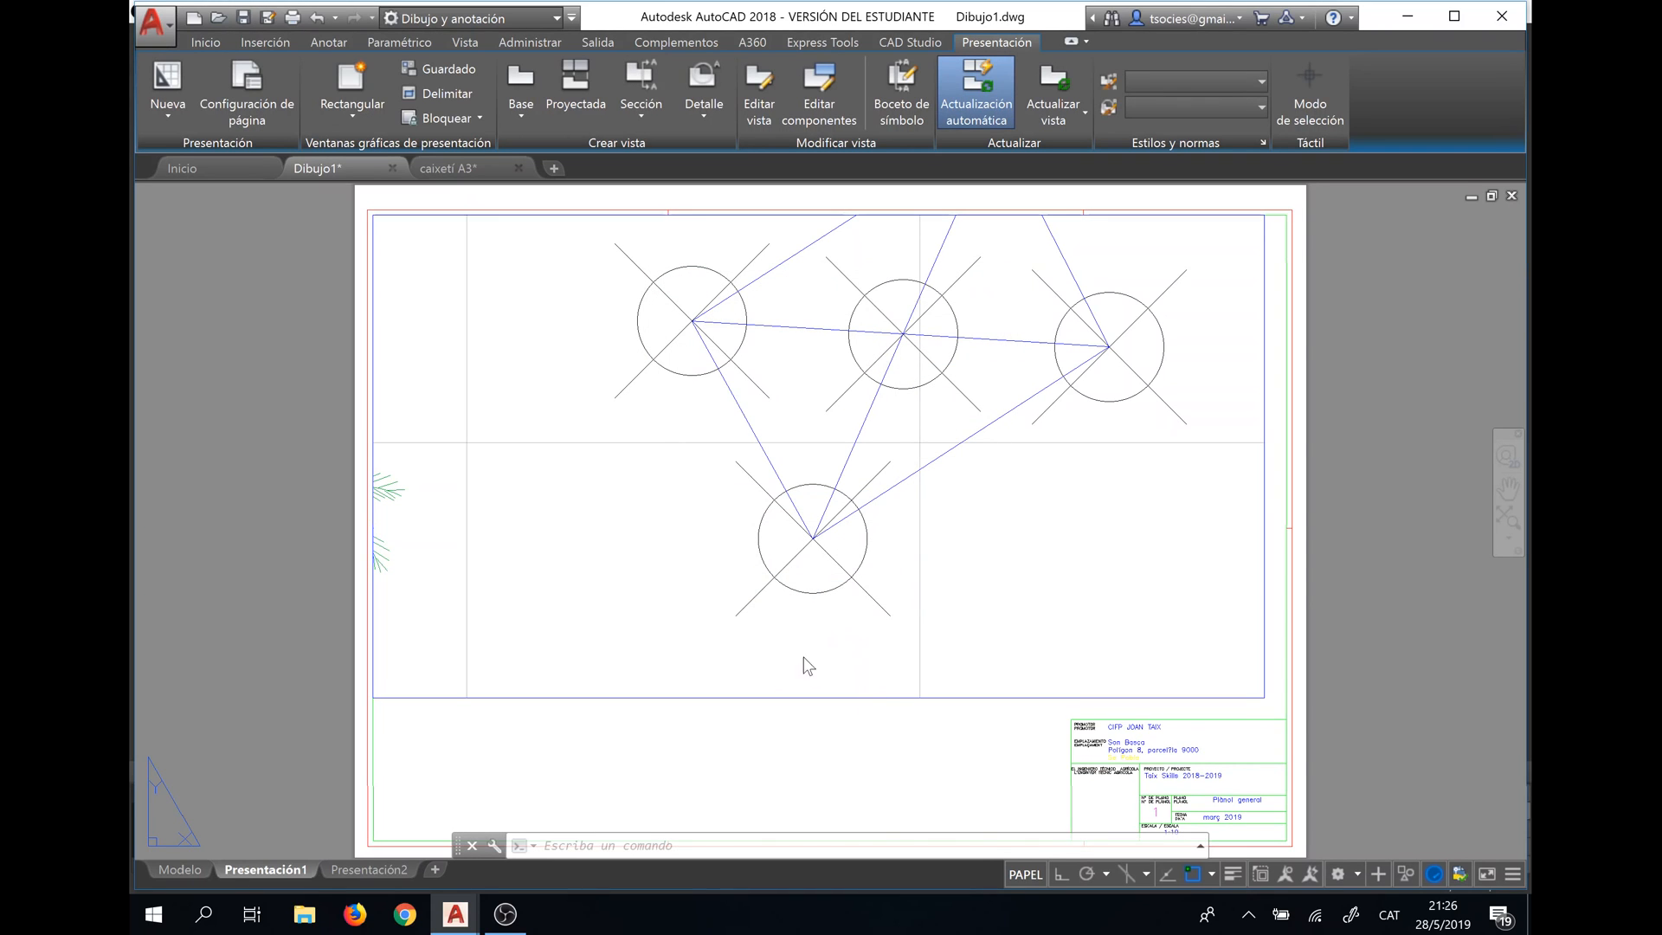
Set the large viewport's scale to 1:200.
{"action": "left_click", "coordinate": [792, 697]}
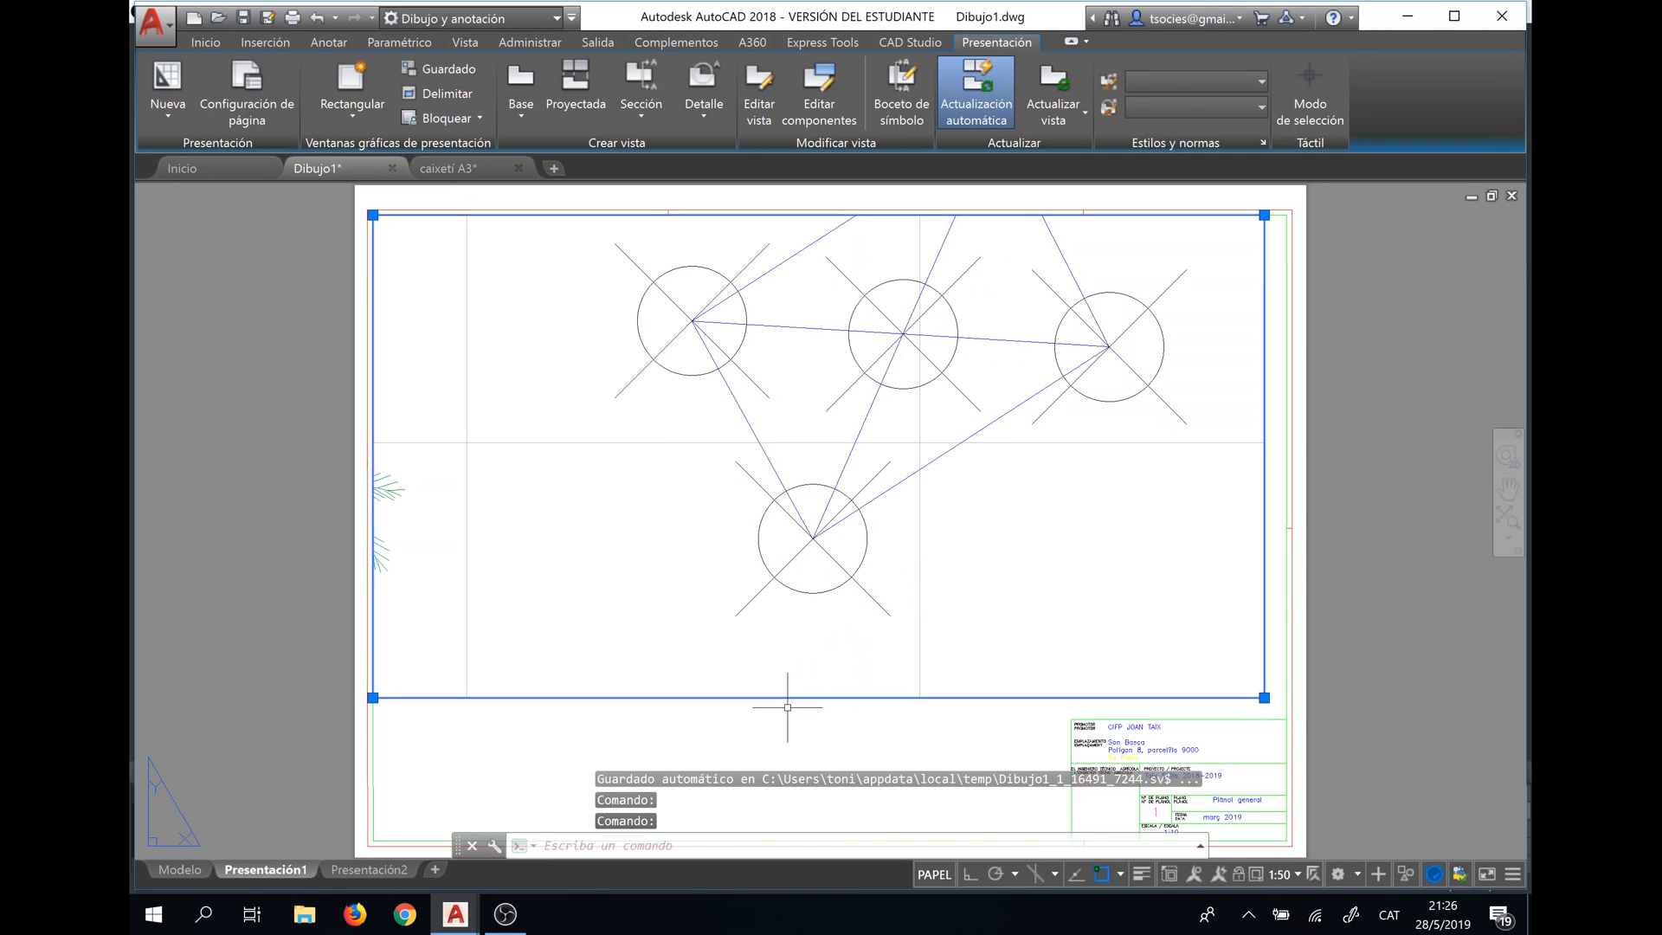
{"action": "left_click", "coordinate": [1298, 875]}
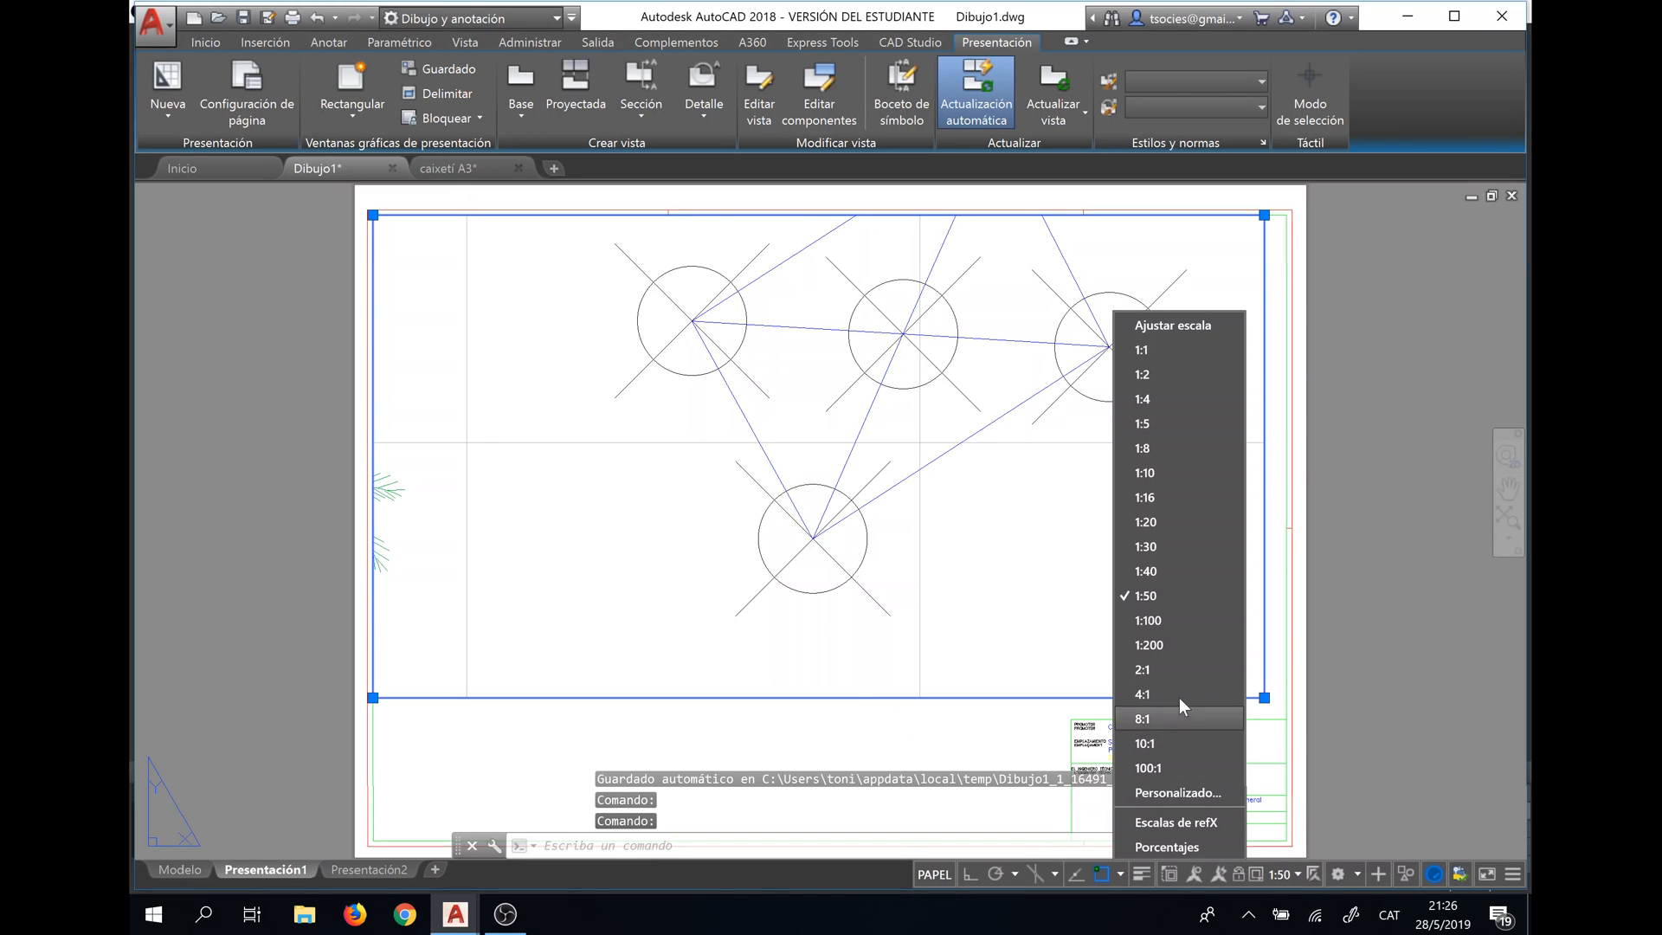
{"action": "left_click", "coordinate": [1165, 644]}
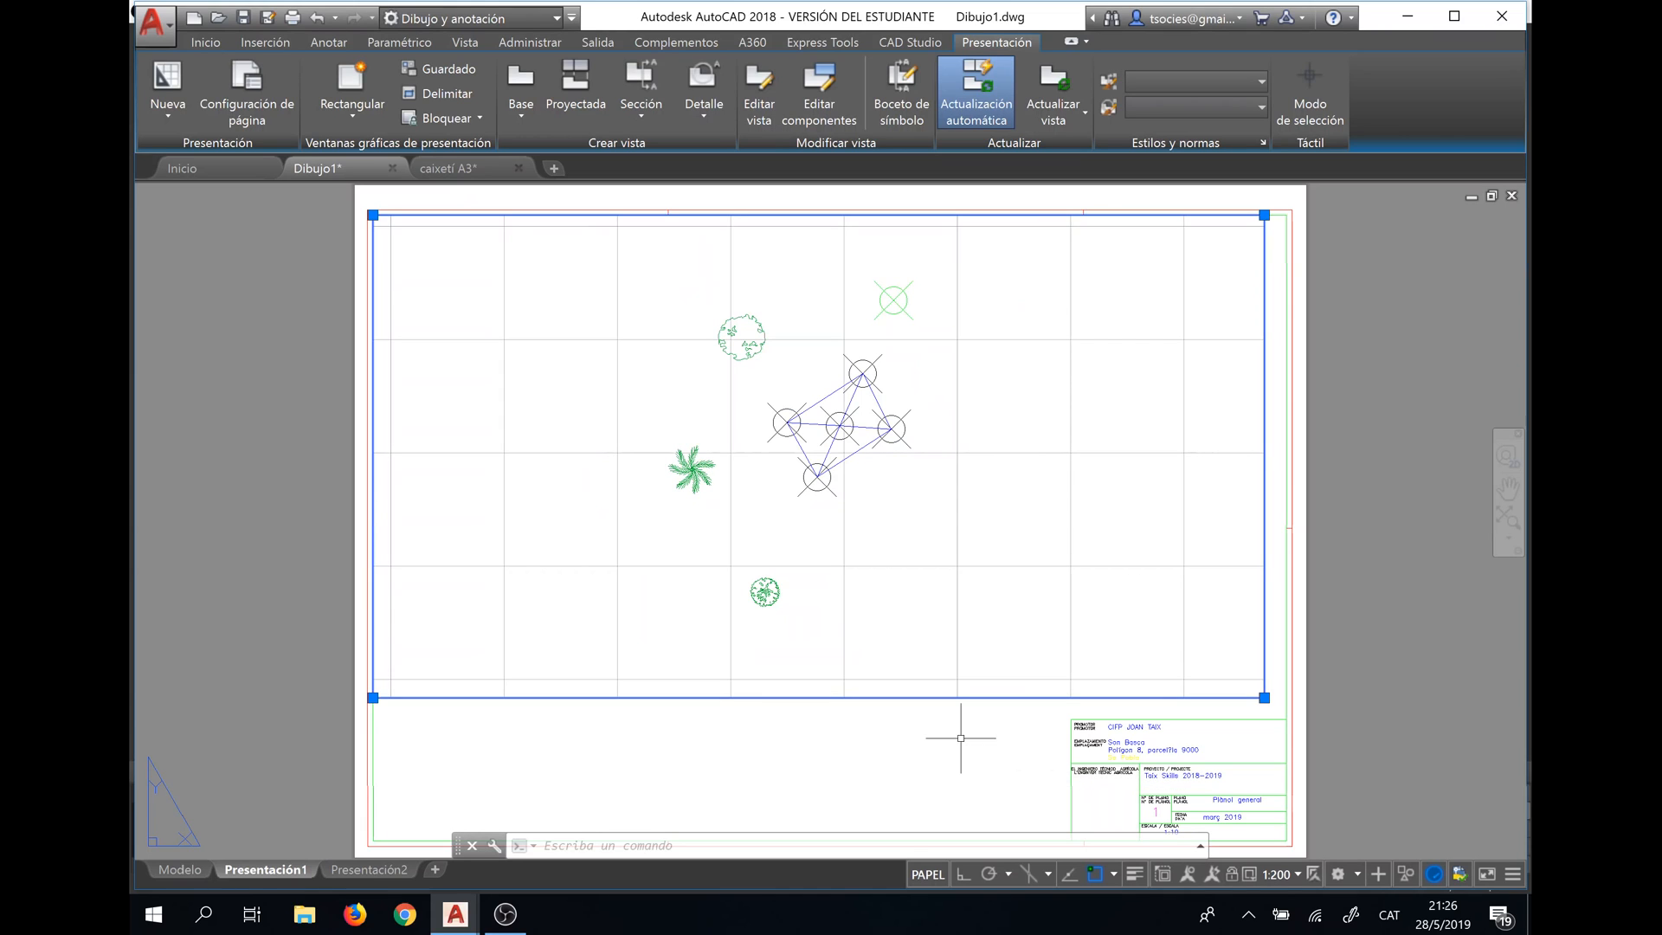
{"action": "left_click", "coordinate": [924, 764]}
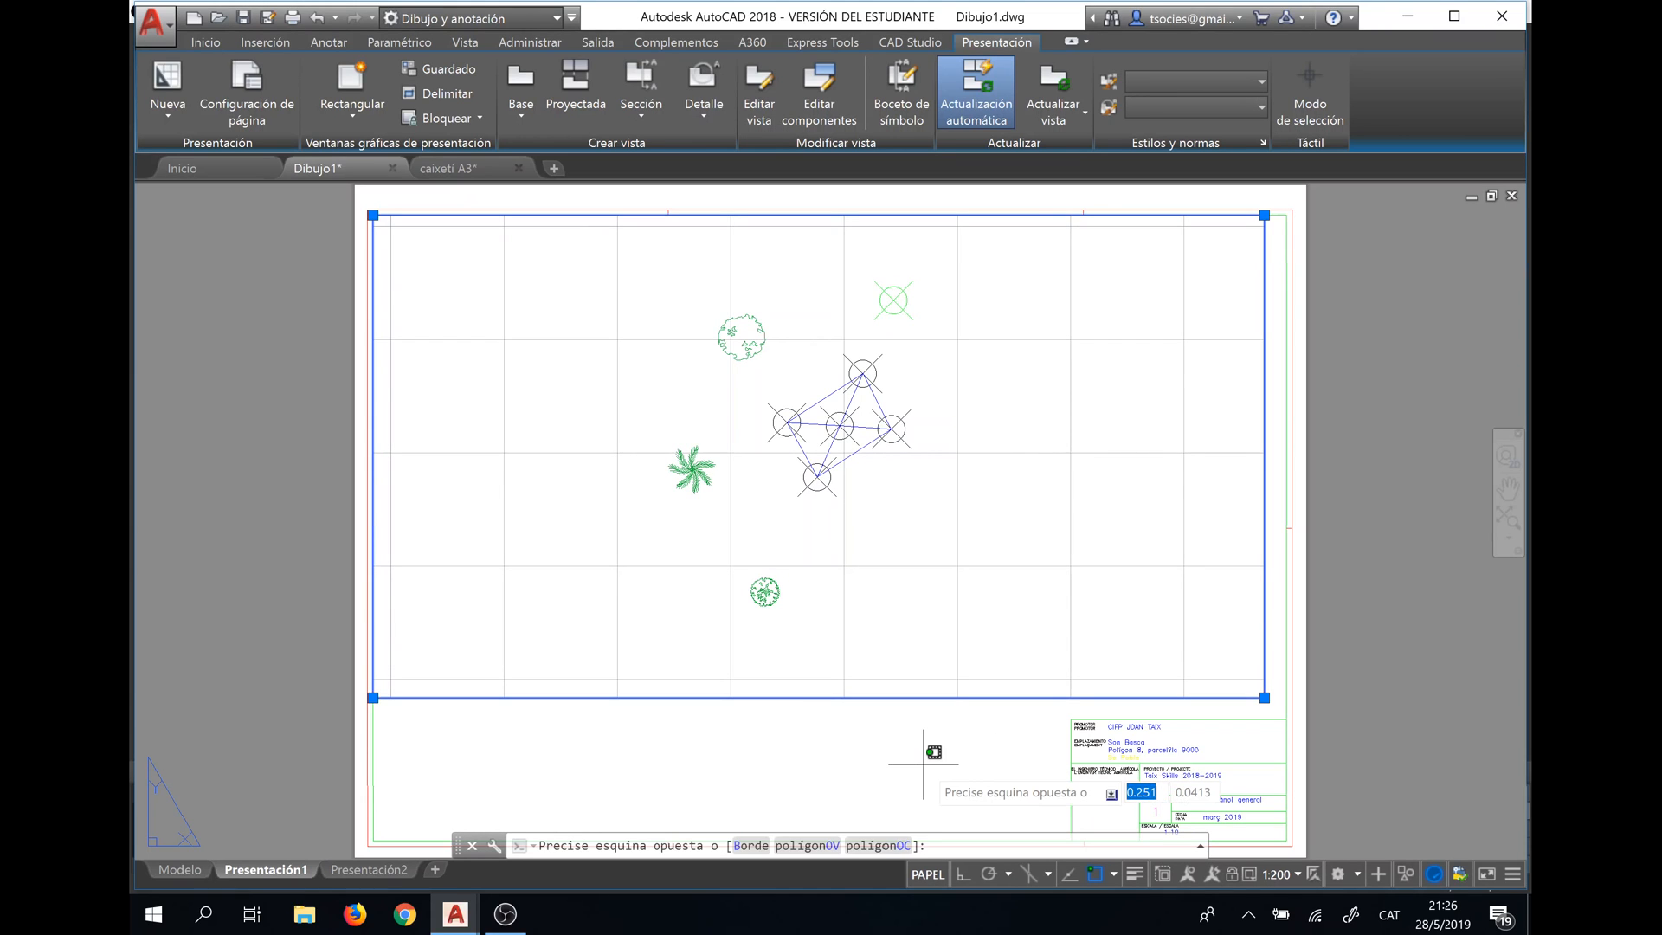
{"action": "key", "text": "Escape"}
{"action": "key", "text": "Escape"}
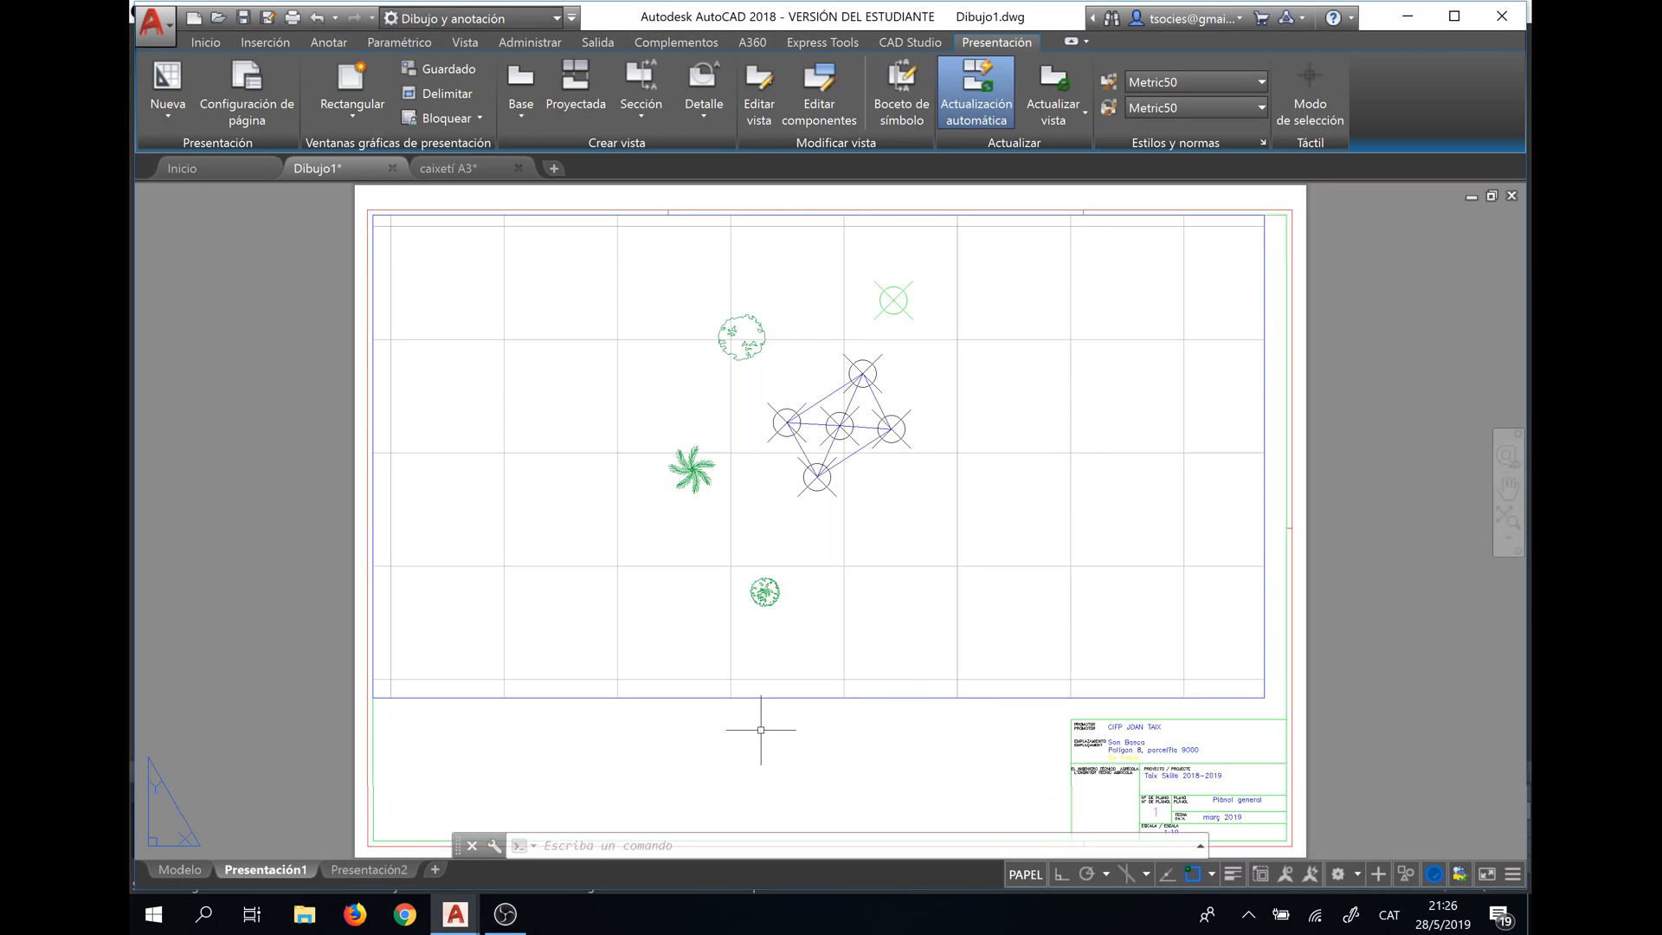
Create a new layer named NOIMP.
{"action": "left_click", "coordinate": [209, 45]}
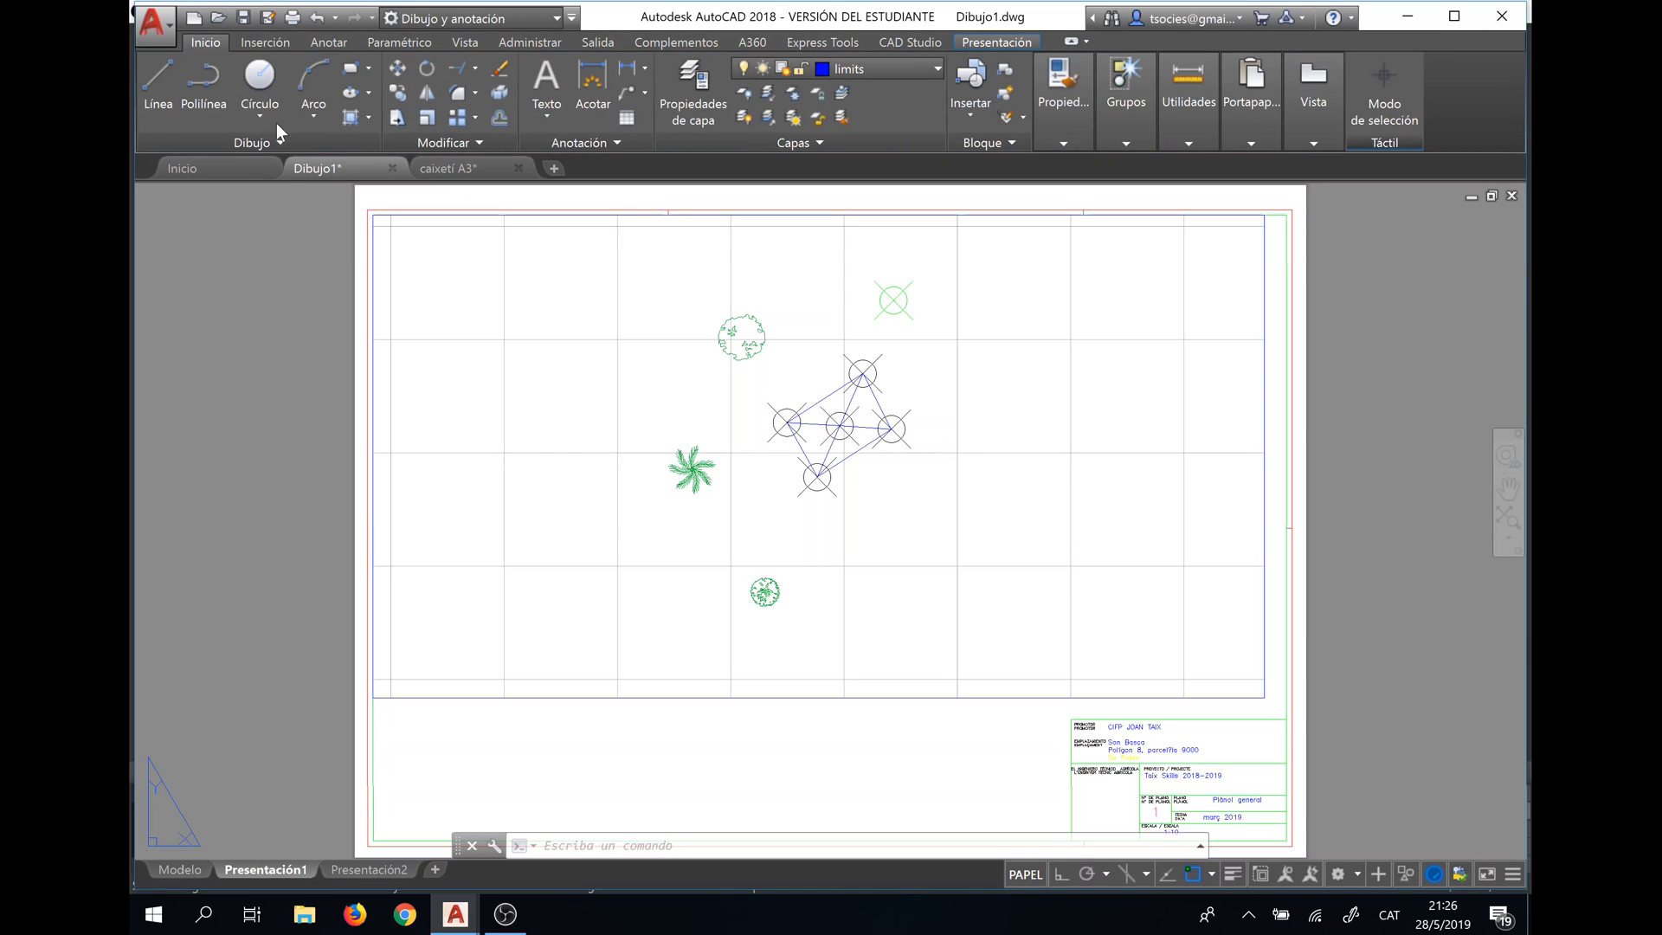
{"action": "left_click", "coordinate": [703, 110]}
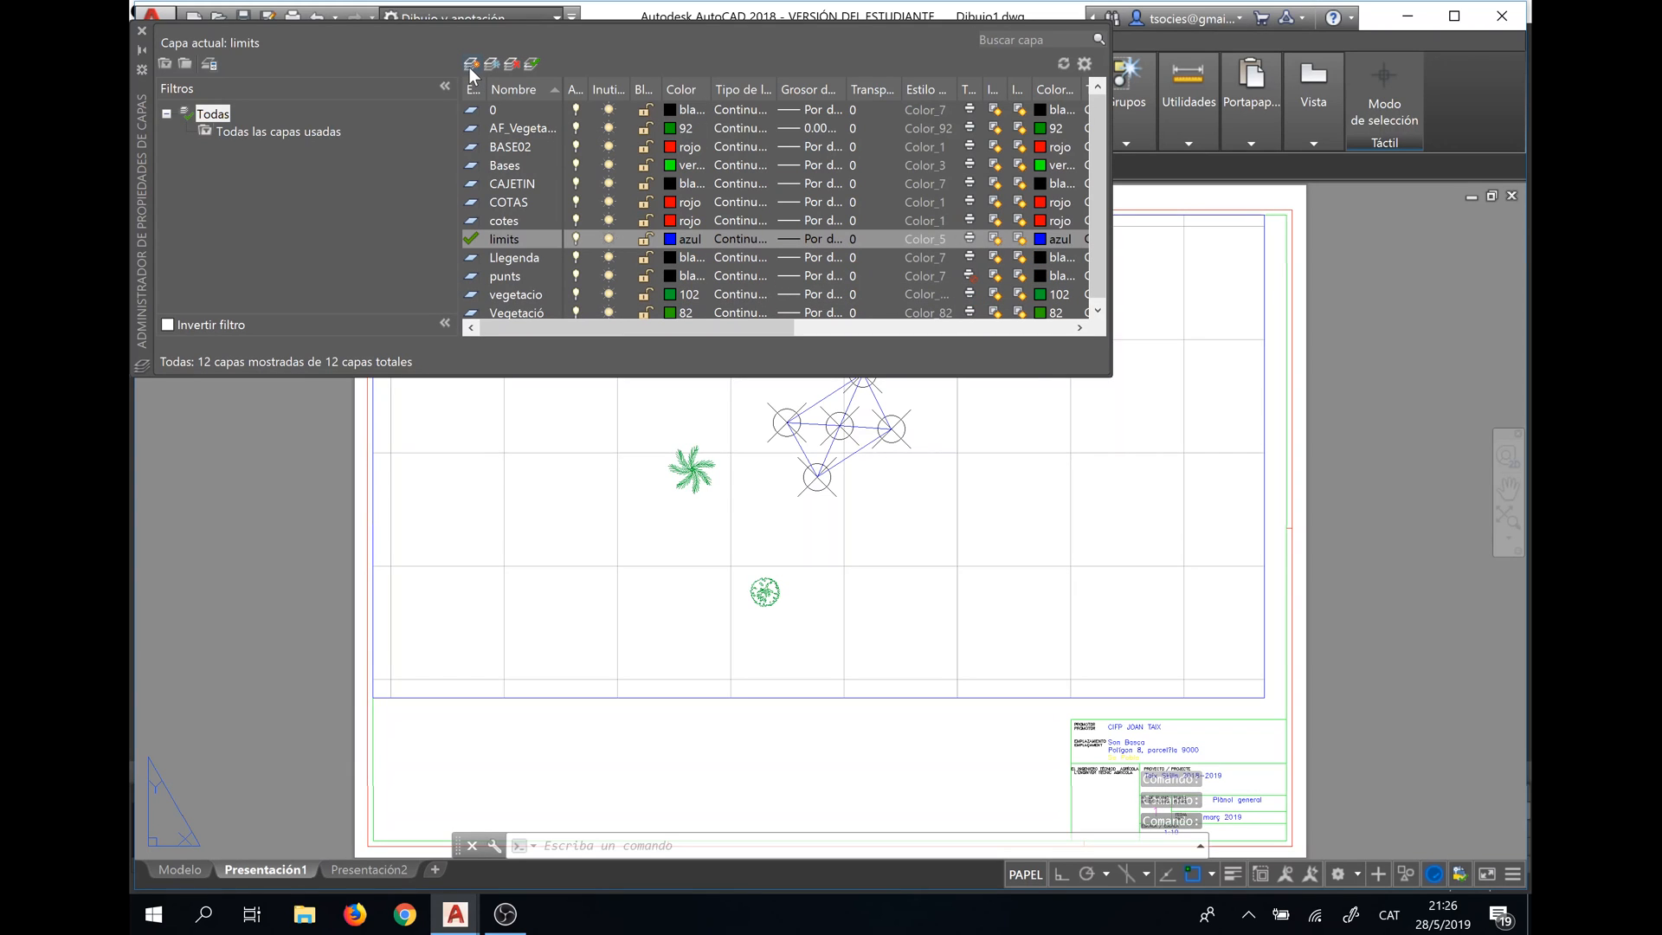
{"action": "left_click", "coordinate": [470, 68]}
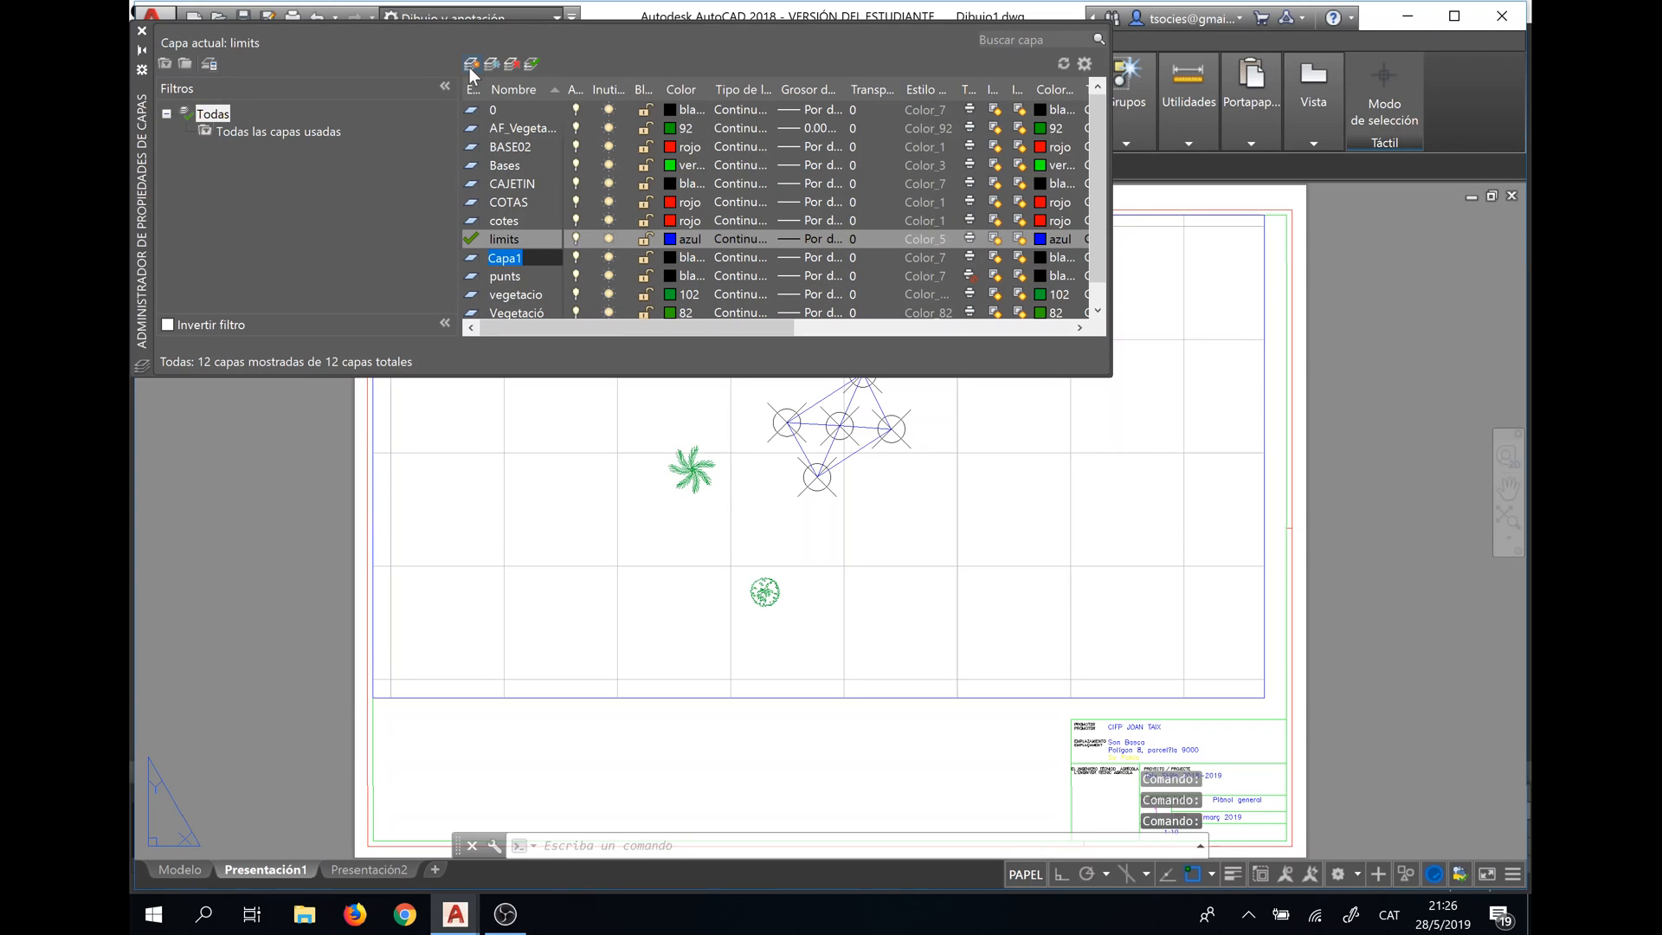
{"action": "type", "text": "NOI"}
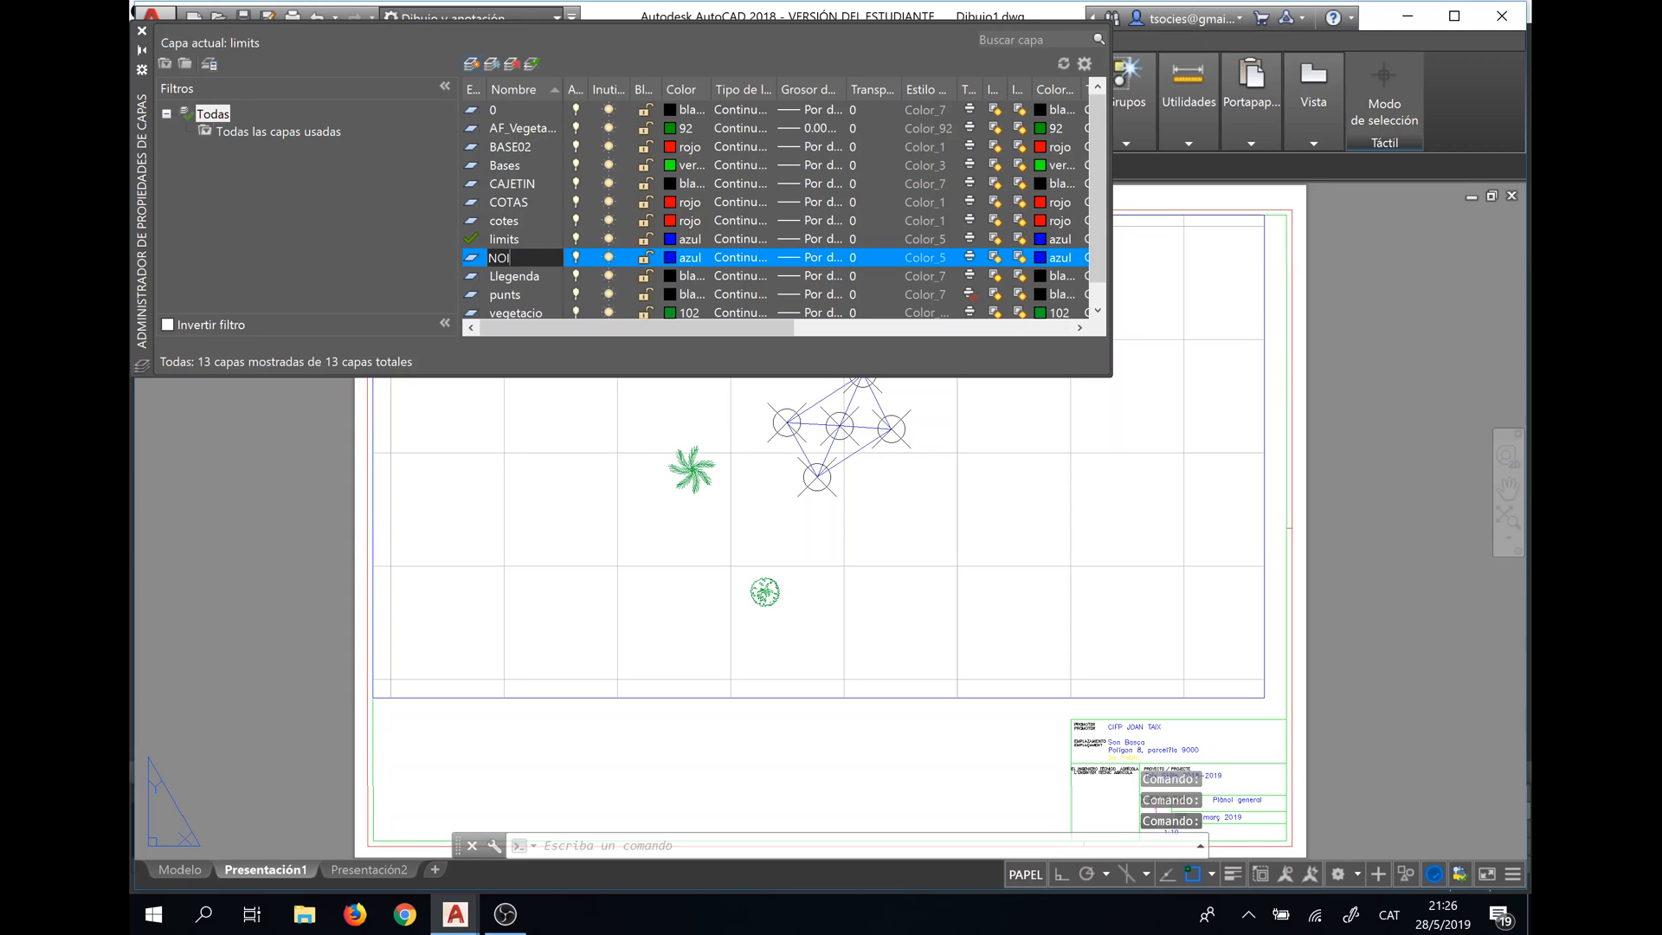
{"action": "type", "text": "MP"}
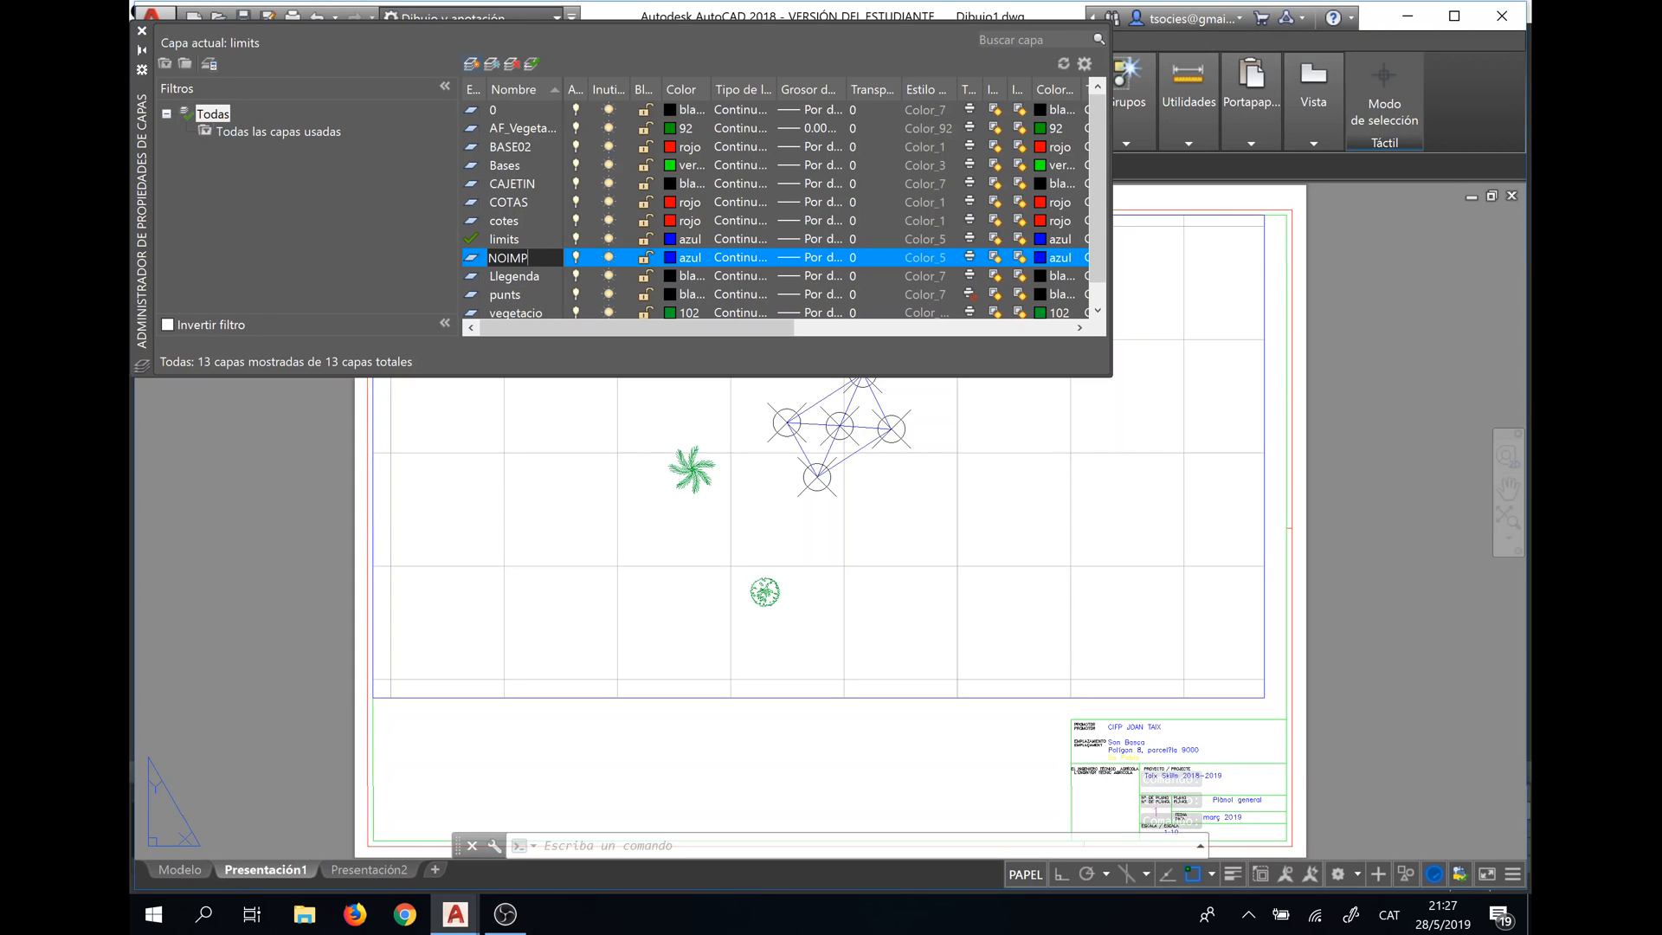
{"action": "key", "text": "Return"}
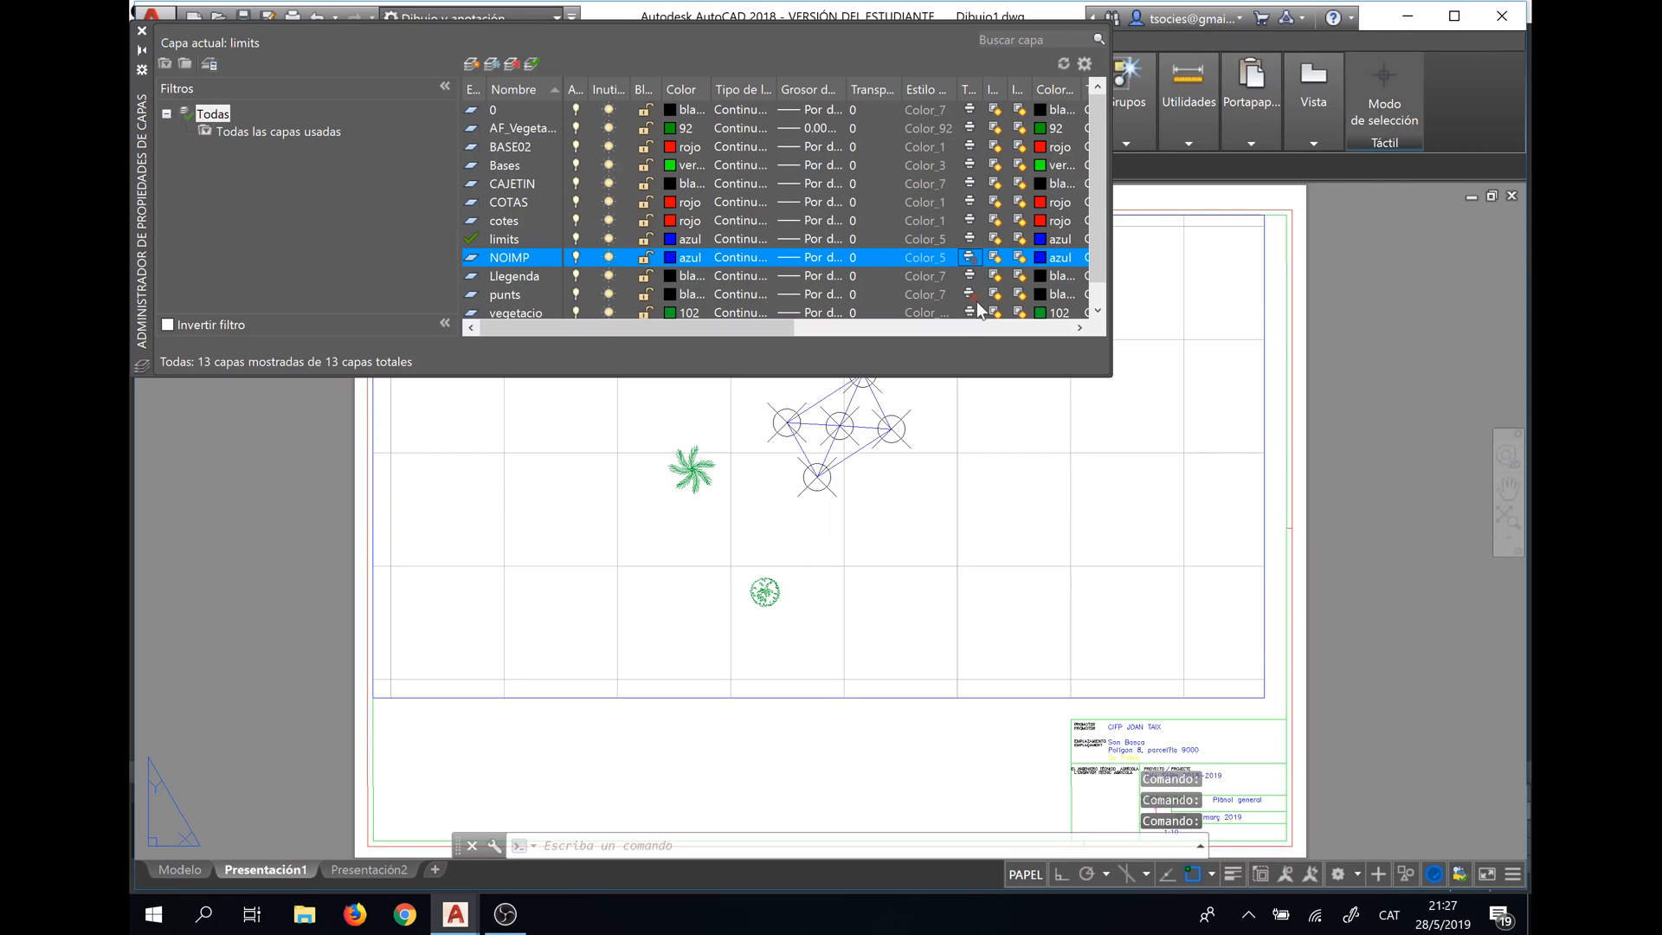
{"action": "left_click", "coordinate": [141, 31]}
Assign the large viewport to the NOIMP layer and deselect it.
{"action": "left_click", "coordinate": [545, 697]}
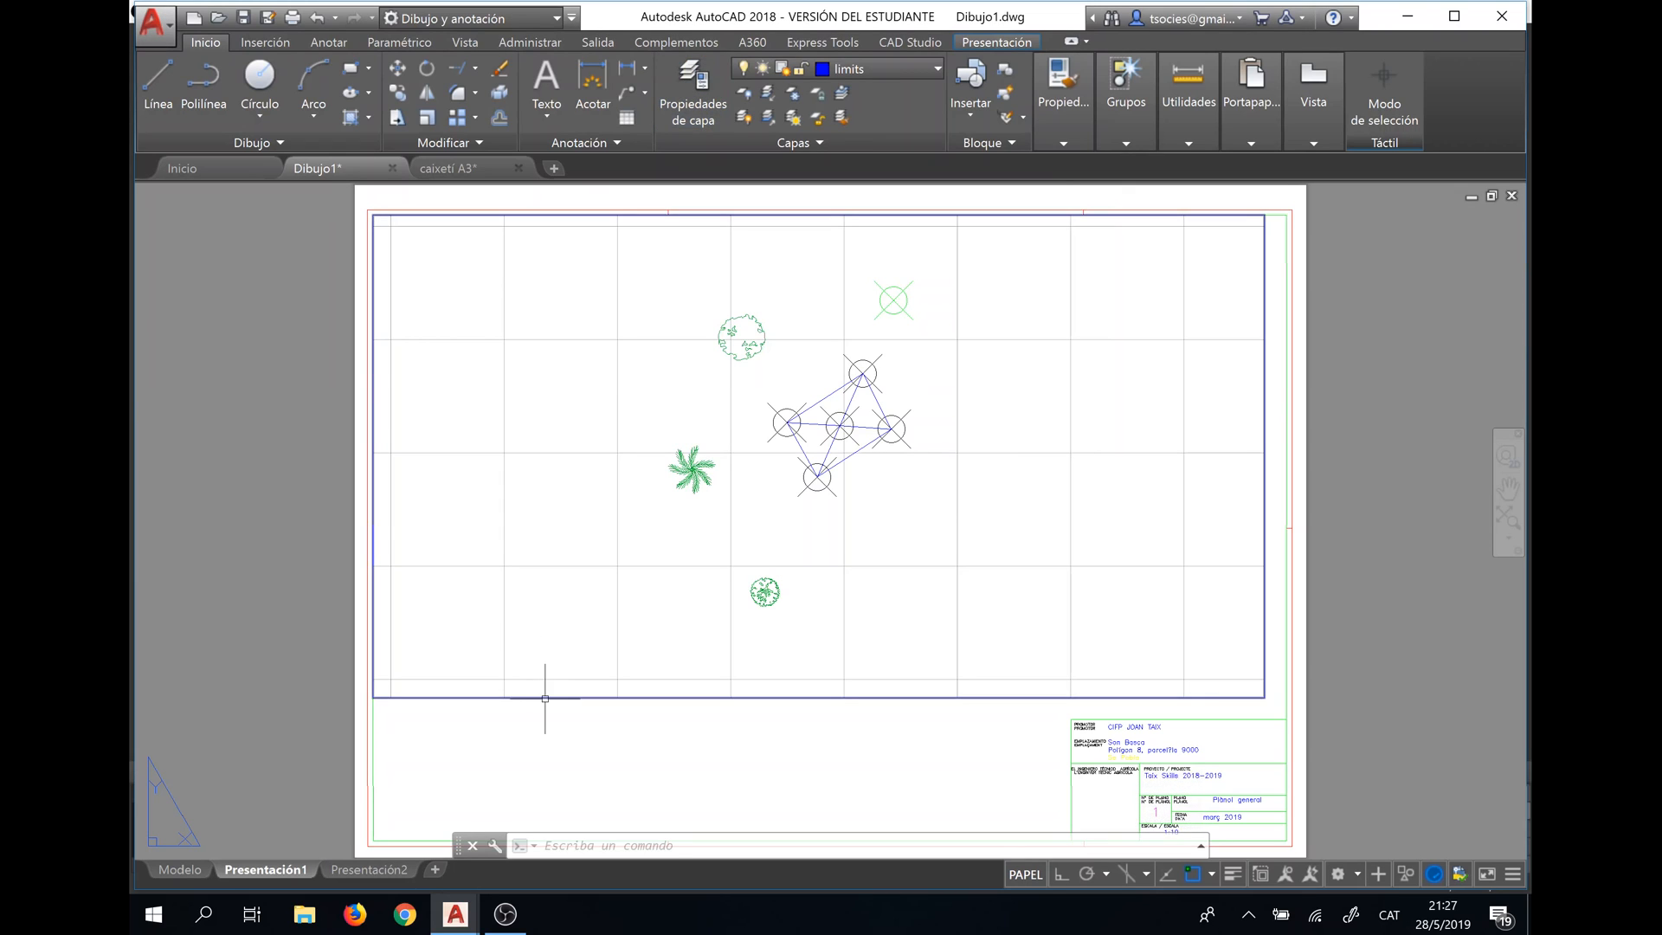
{"action": "left_click", "coordinate": [912, 71]}
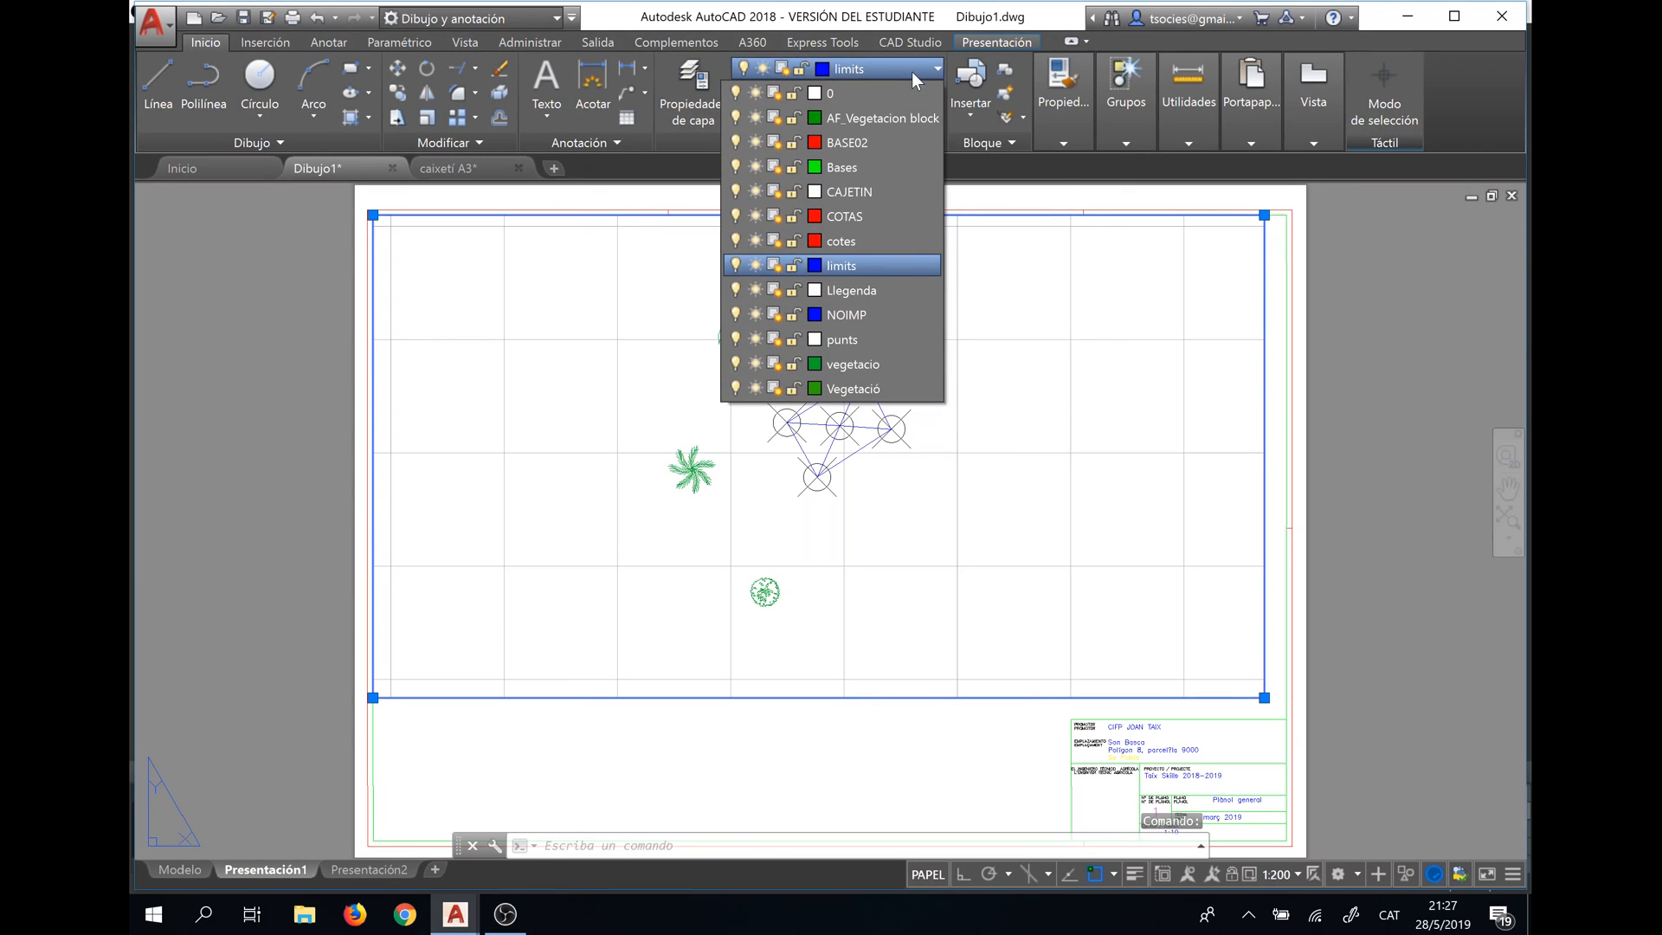
{"action": "left_click", "coordinate": [841, 315]}
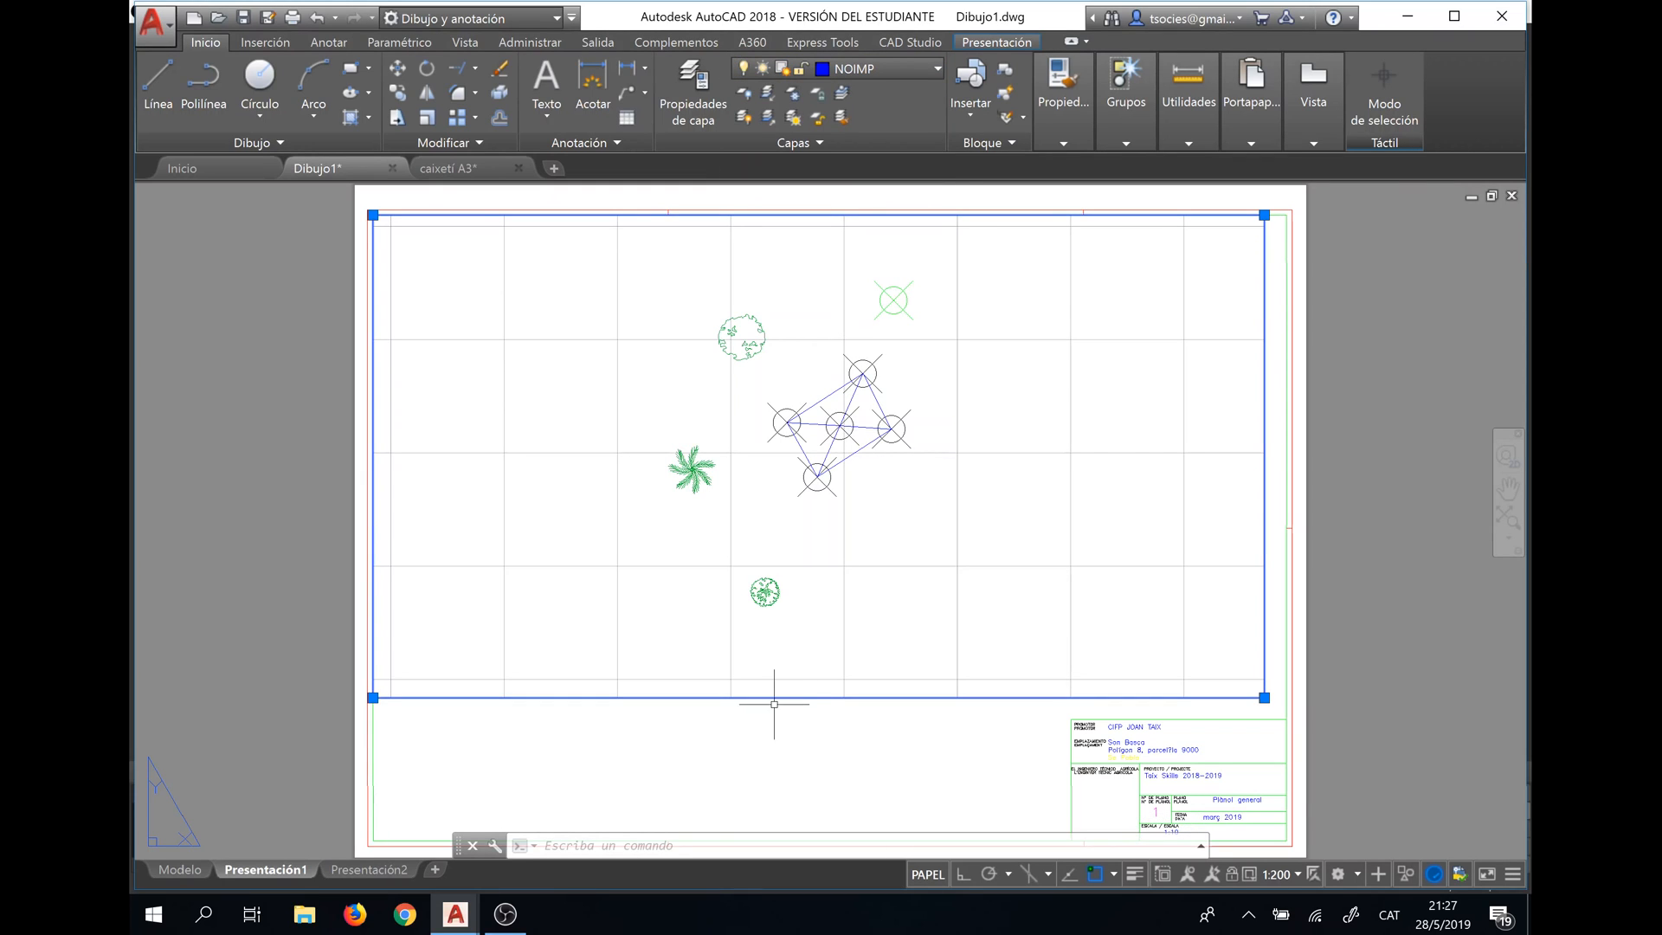
{"action": "key", "text": "Escape"}
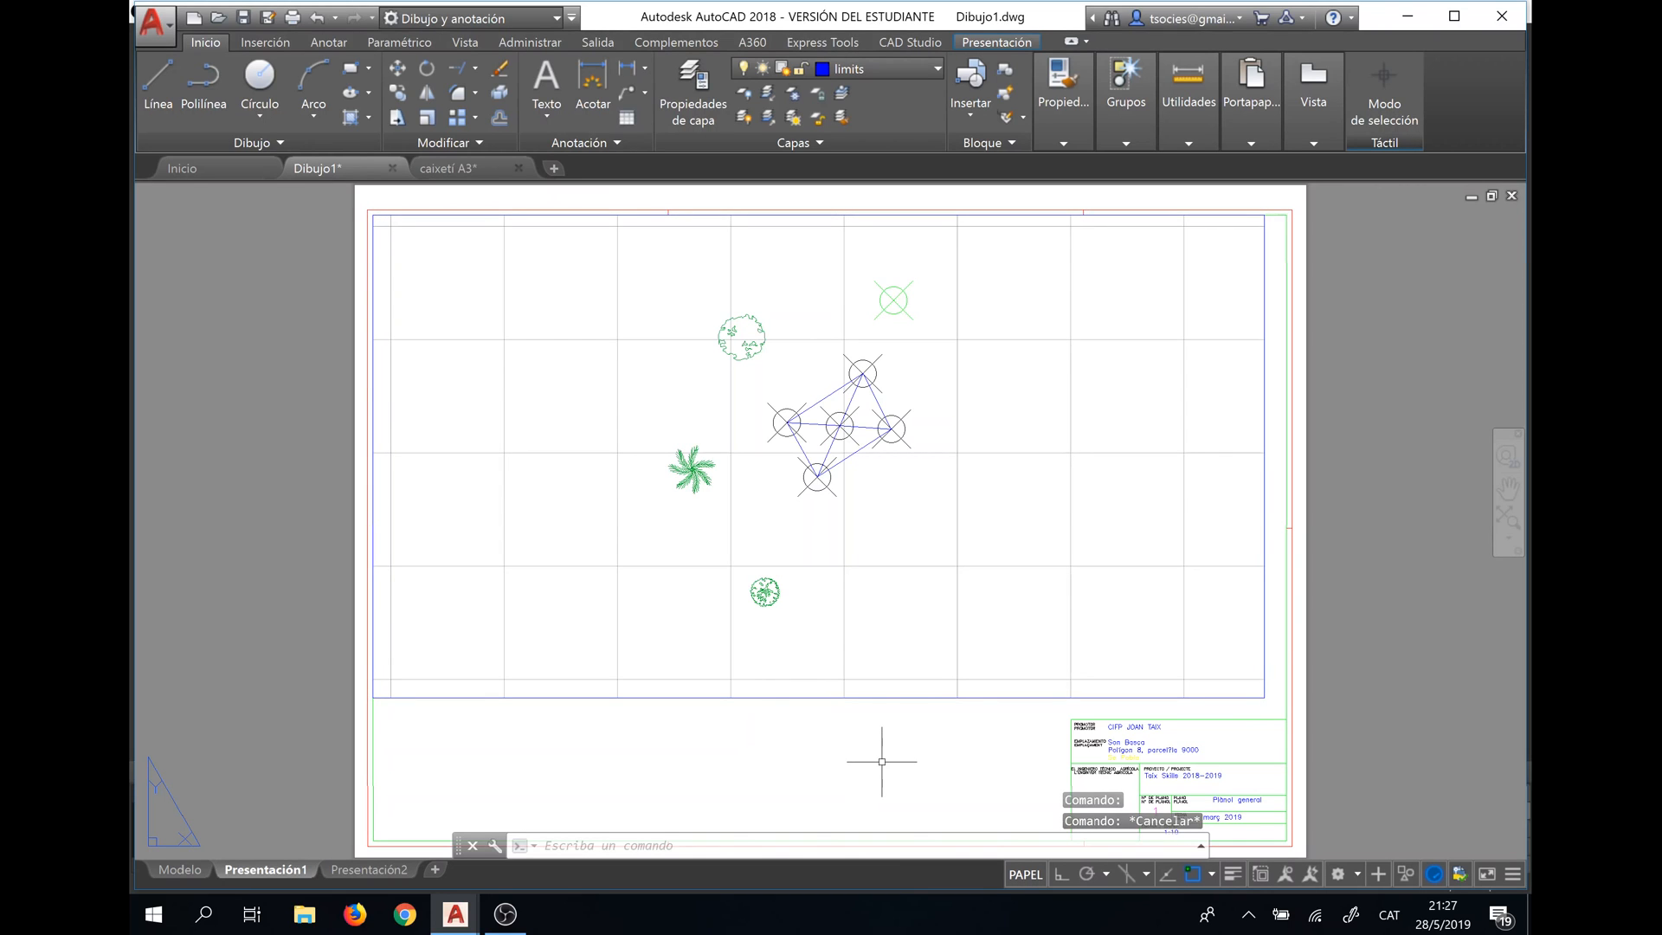
Create a second, smaller rectangular viewport to the left of the title block, overlapping the large viewport's lower edge.
{"action": "middle_click_drag", "start_coordinate": [881, 762], "coordinate": [849, 543]}
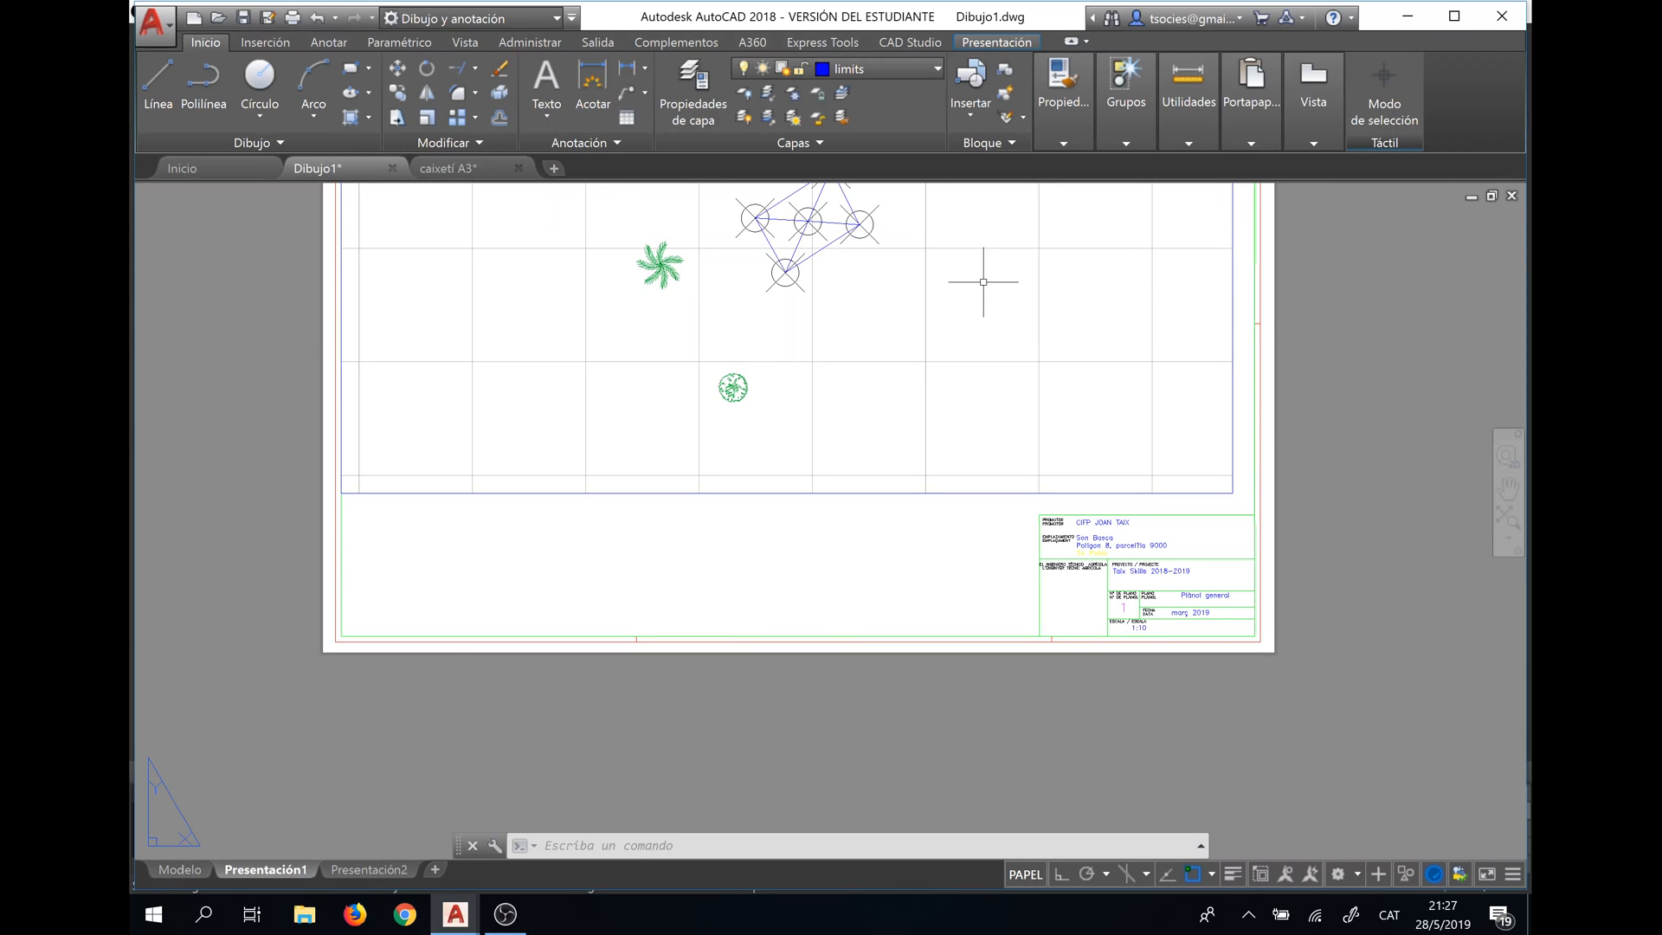
{"action": "left_click", "coordinate": [977, 44]}
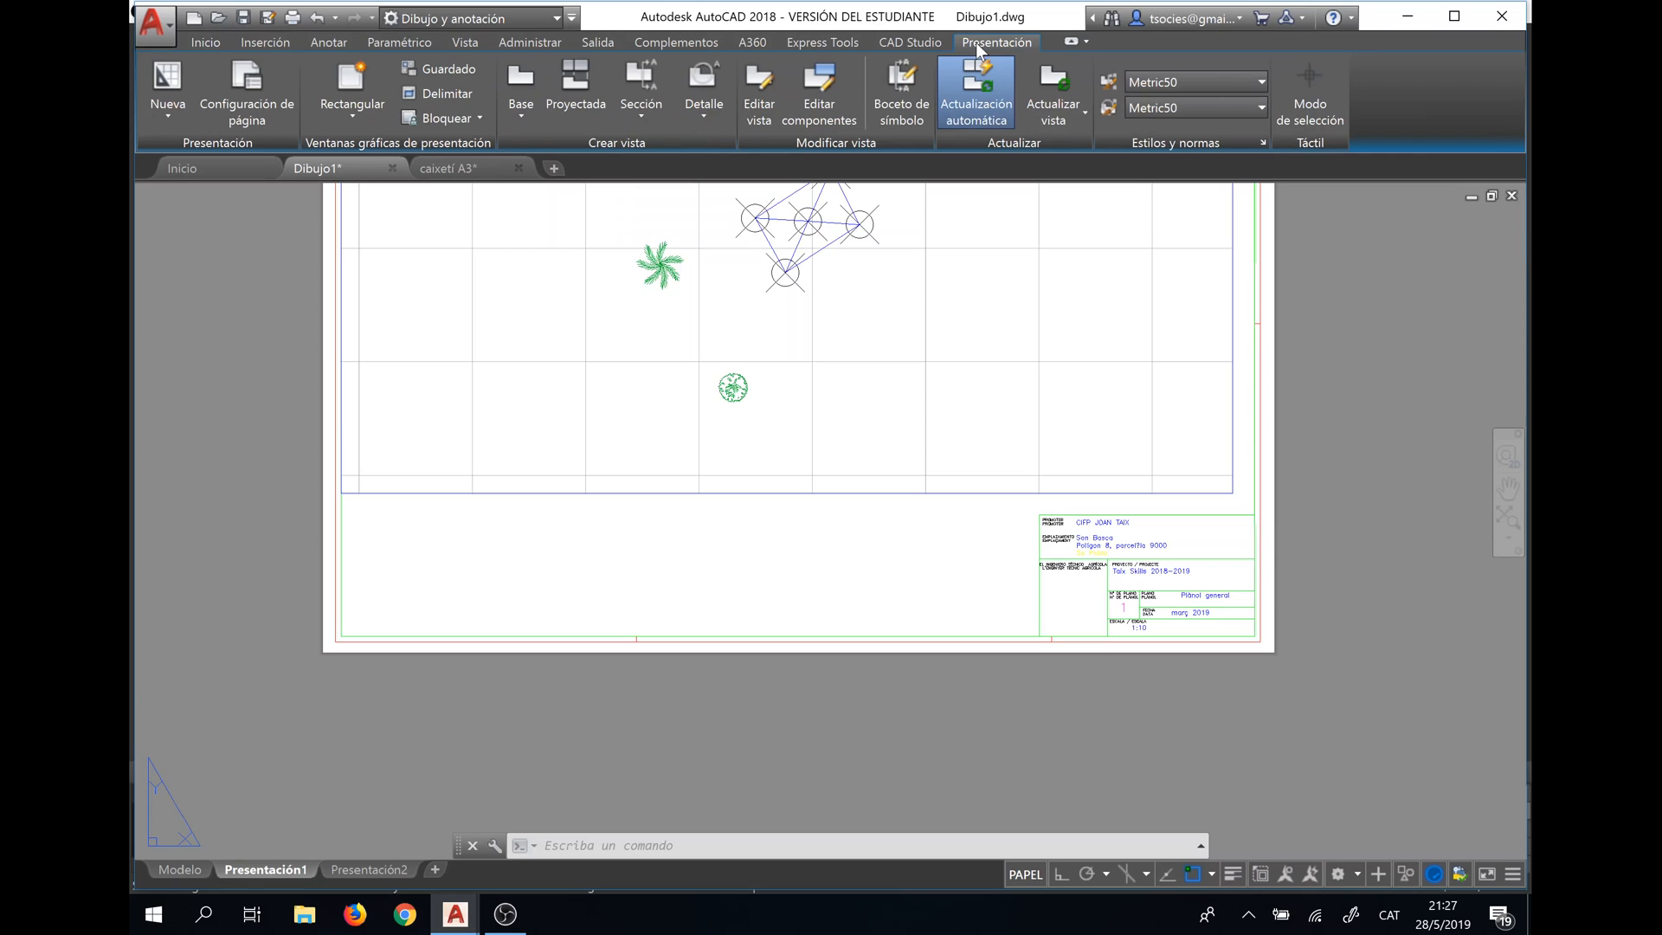
{"action": "left_click", "coordinate": [351, 86]}
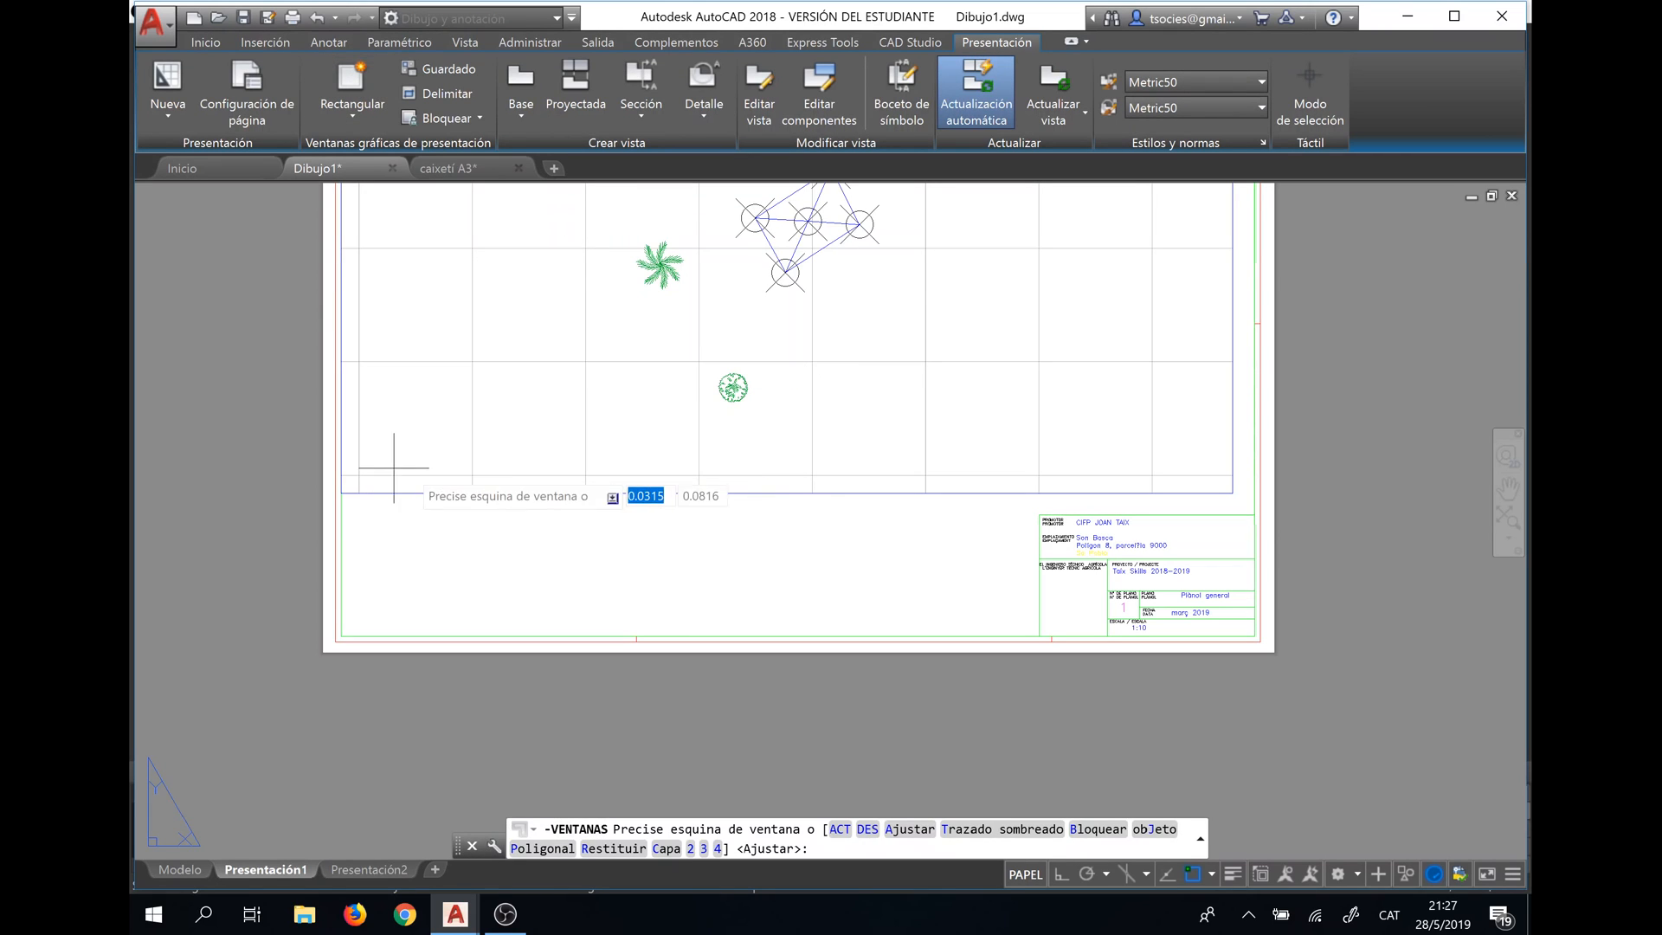
{"action": "left_click", "coordinate": [430, 454]}
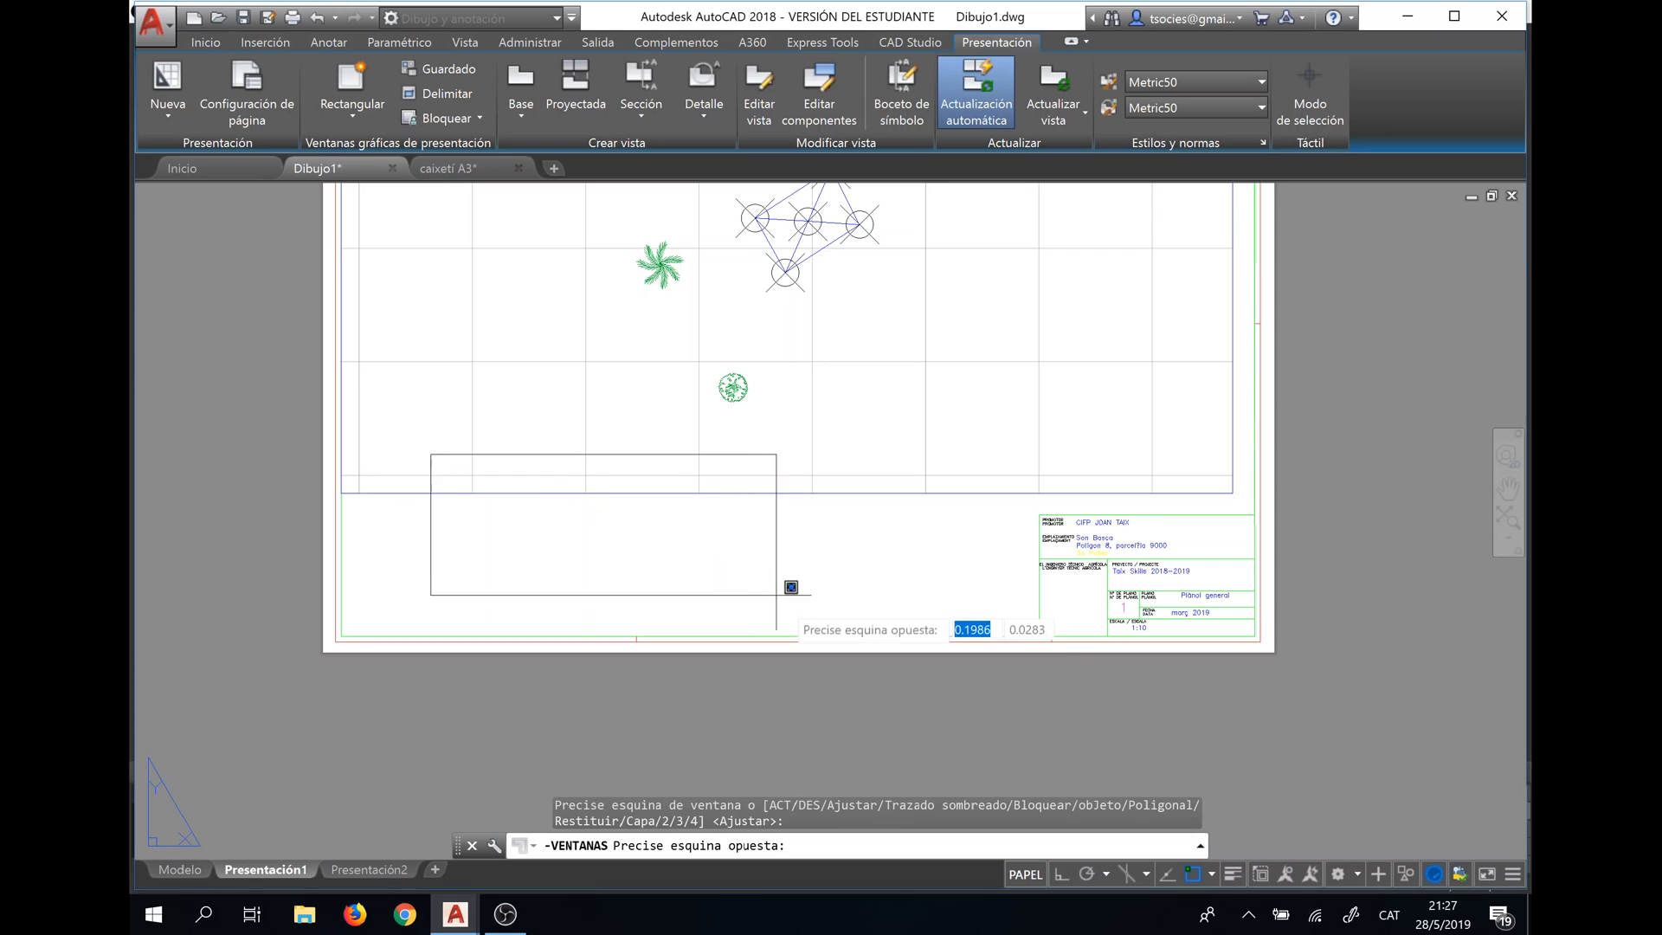
{"action": "left_click", "coordinate": [795, 621]}
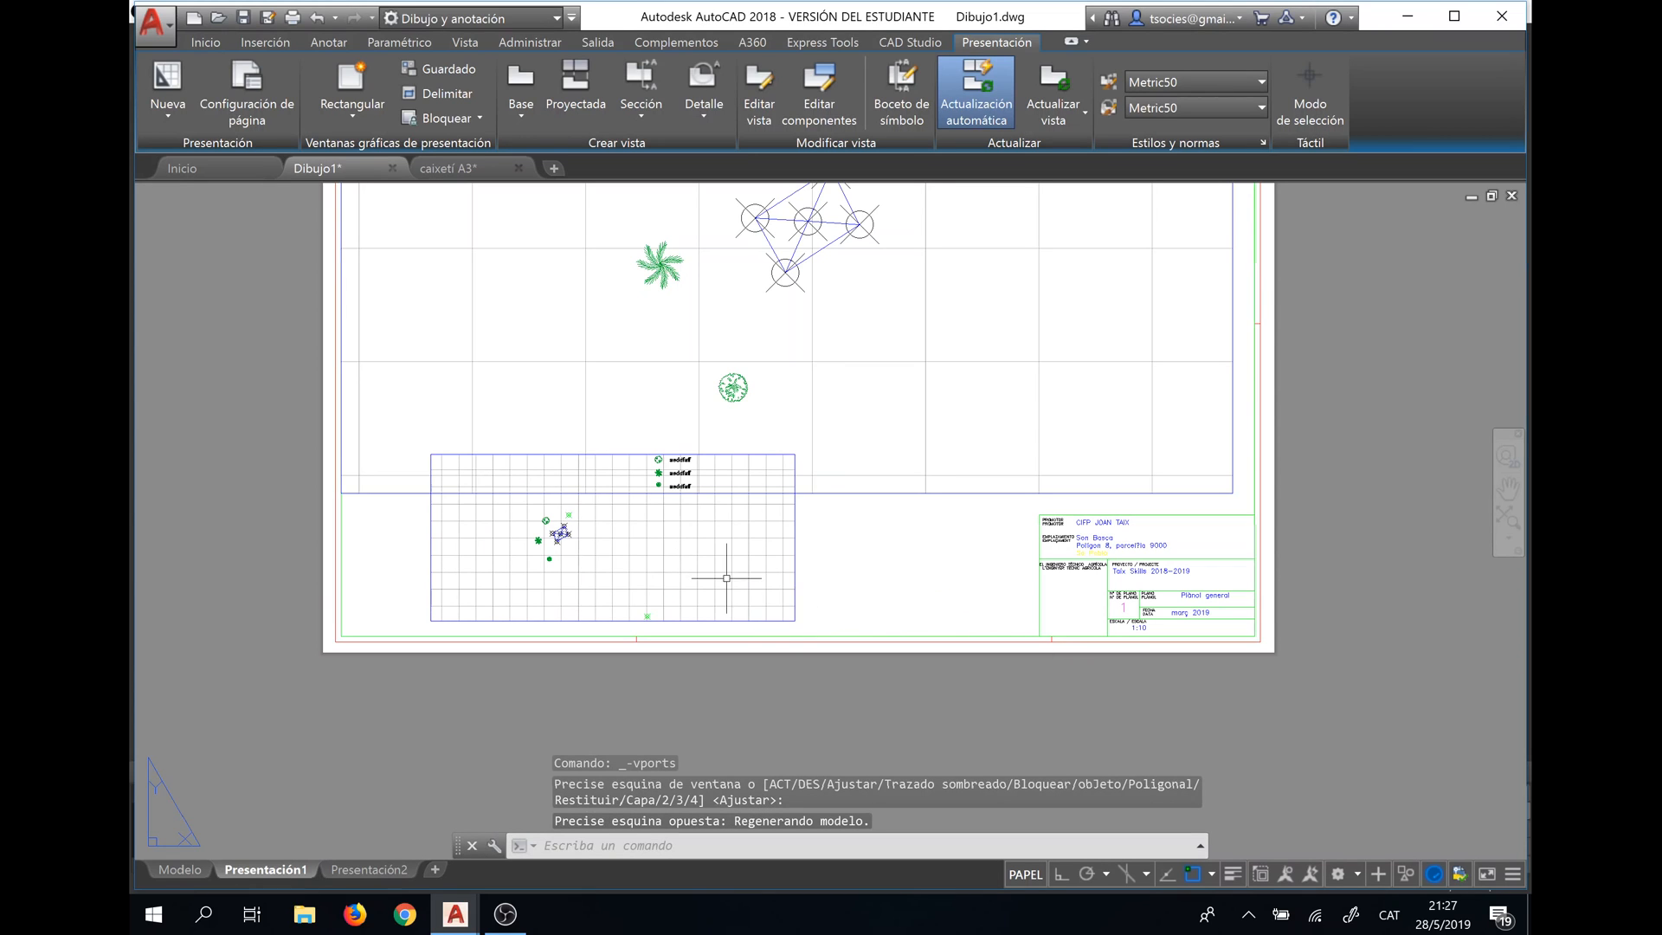
Activate the small viewport, enlarge the plant legend and place it at the viewport's left side, and return to paper space.
{"action": "double_click", "coordinate": [681, 551]}
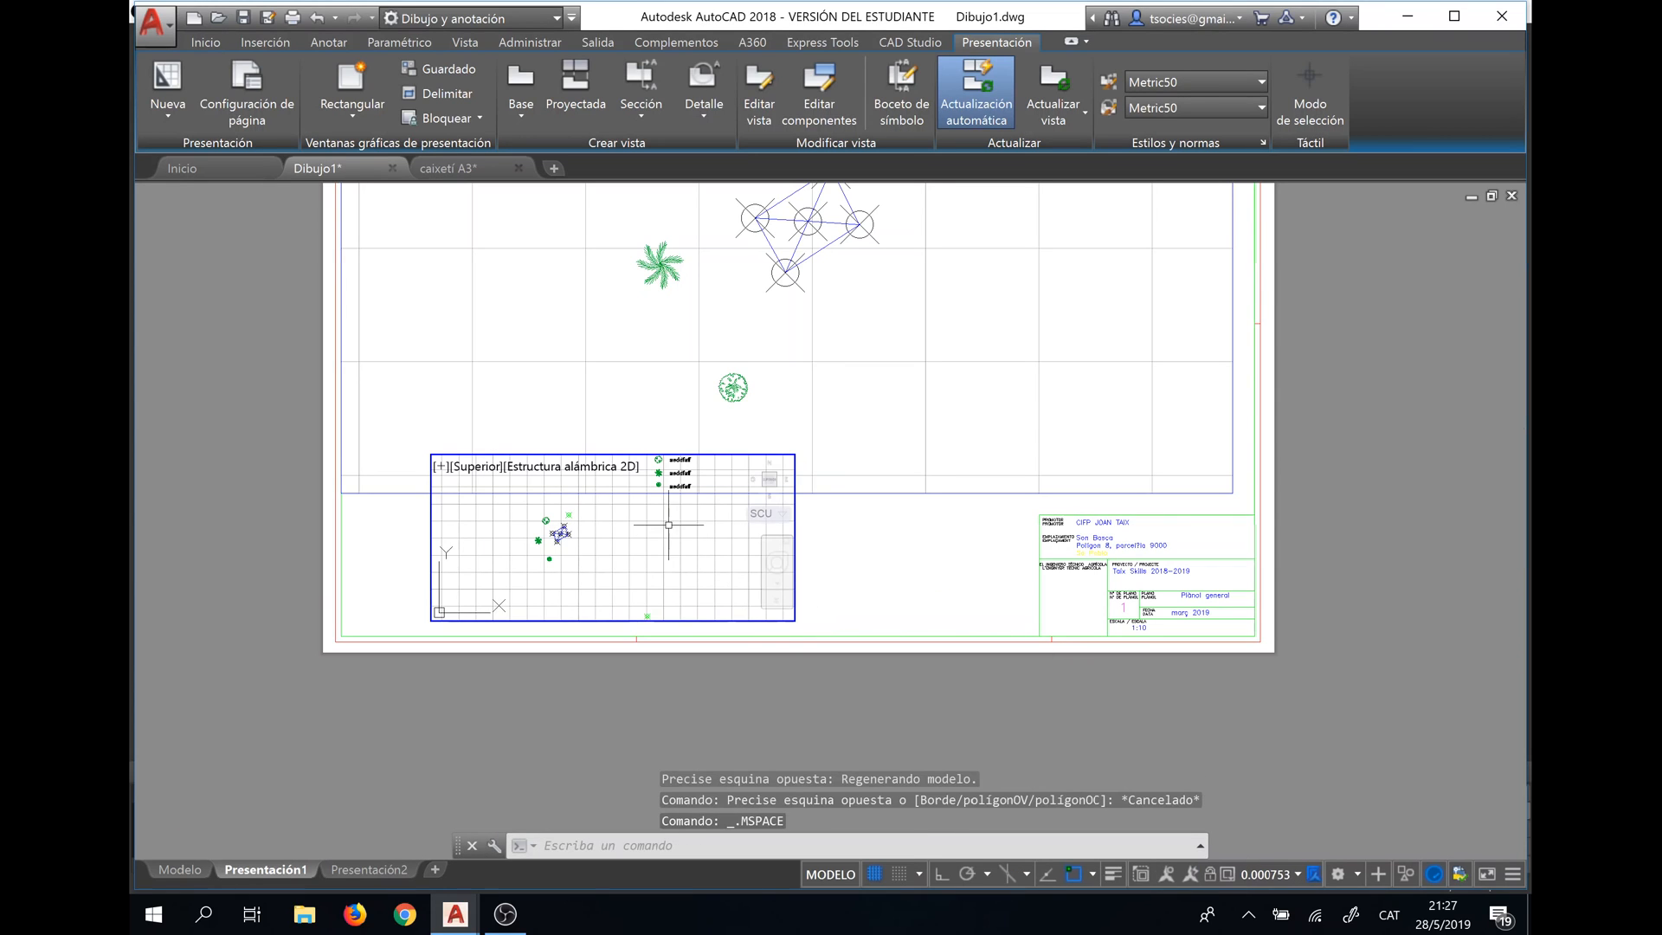
{"action": "middle_click_drag", "start_coordinate": [667, 534], "coordinate": [644, 586]}
{"action": "scroll", "coordinate": [645, 585], "scroll_direction": "up", "scroll_amount": 2}
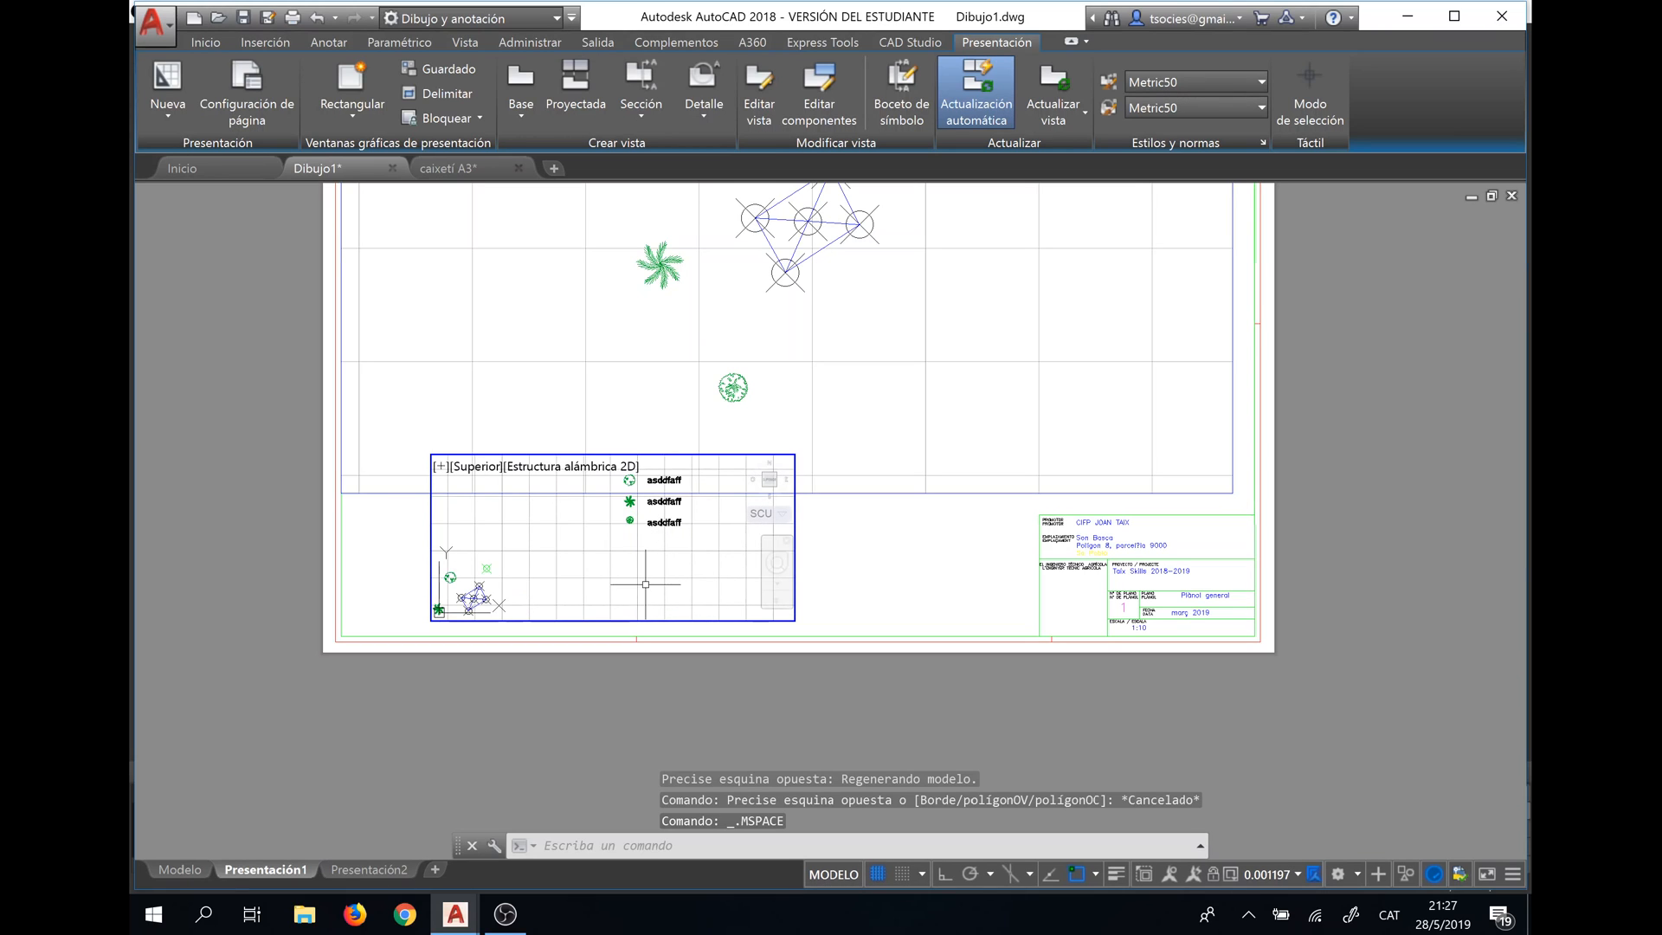
{"action": "scroll", "coordinate": [651, 553], "scroll_direction": "up", "scroll_amount": 2}
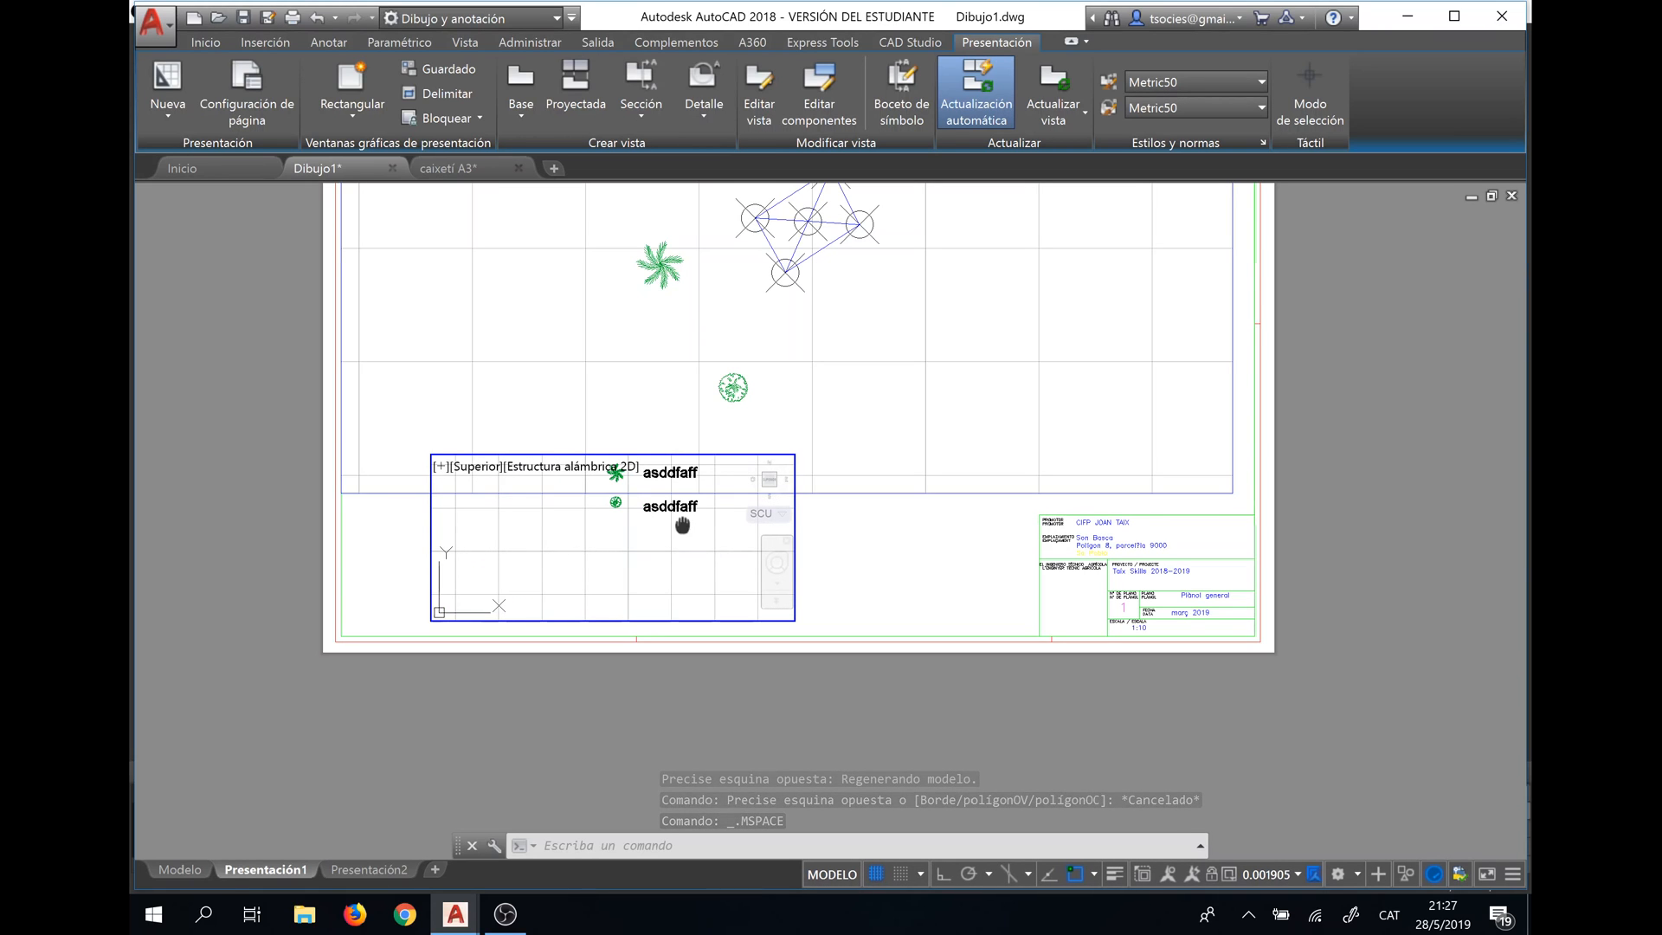
{"action": "middle_click_drag", "start_coordinate": [682, 525], "coordinate": [527, 571]}
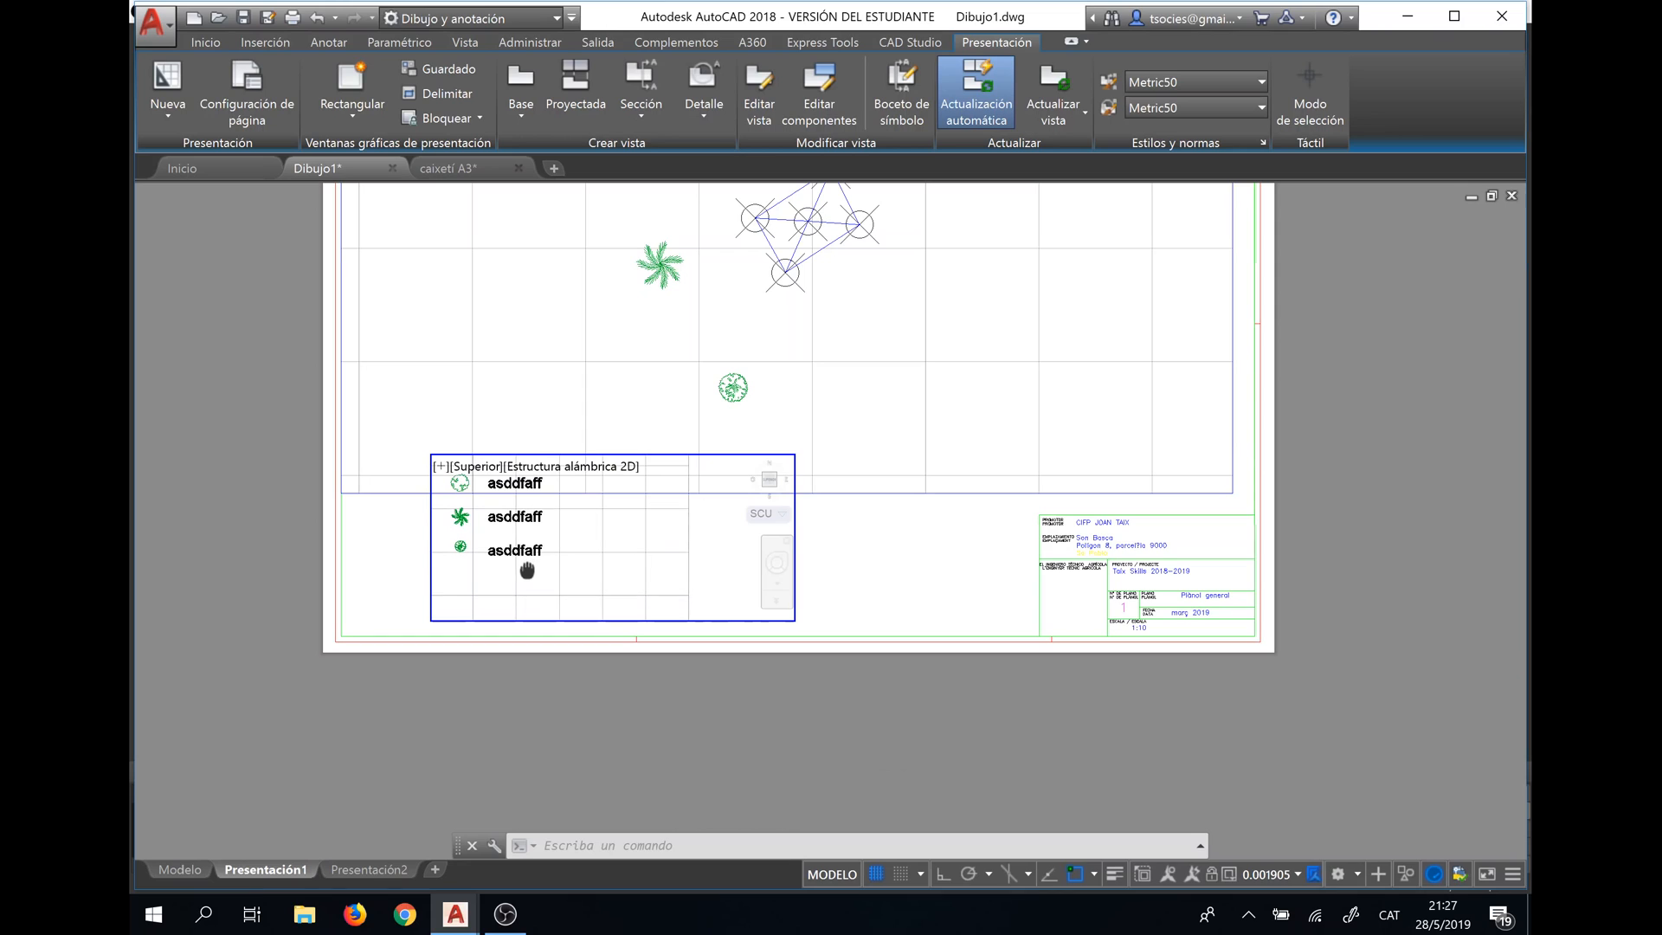
{"action": "double_click", "coordinate": [824, 575]}
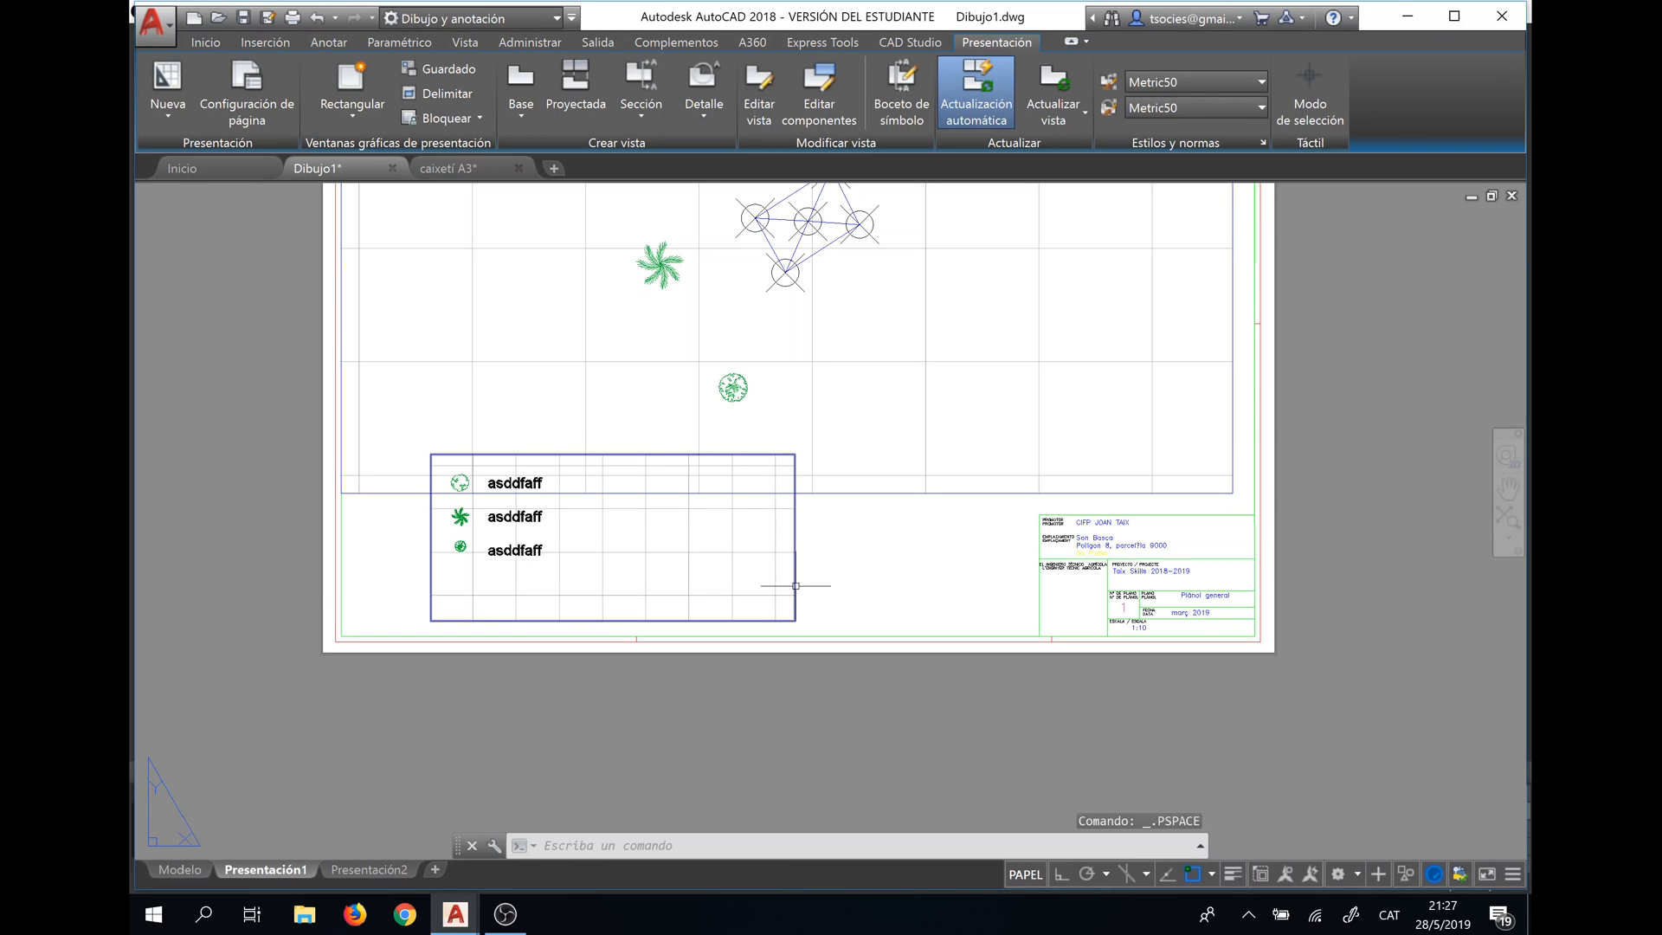
Assign the legend viewport to the Llegenda layer and deselect it.
{"action": "left_click", "coordinate": [206, 41]}
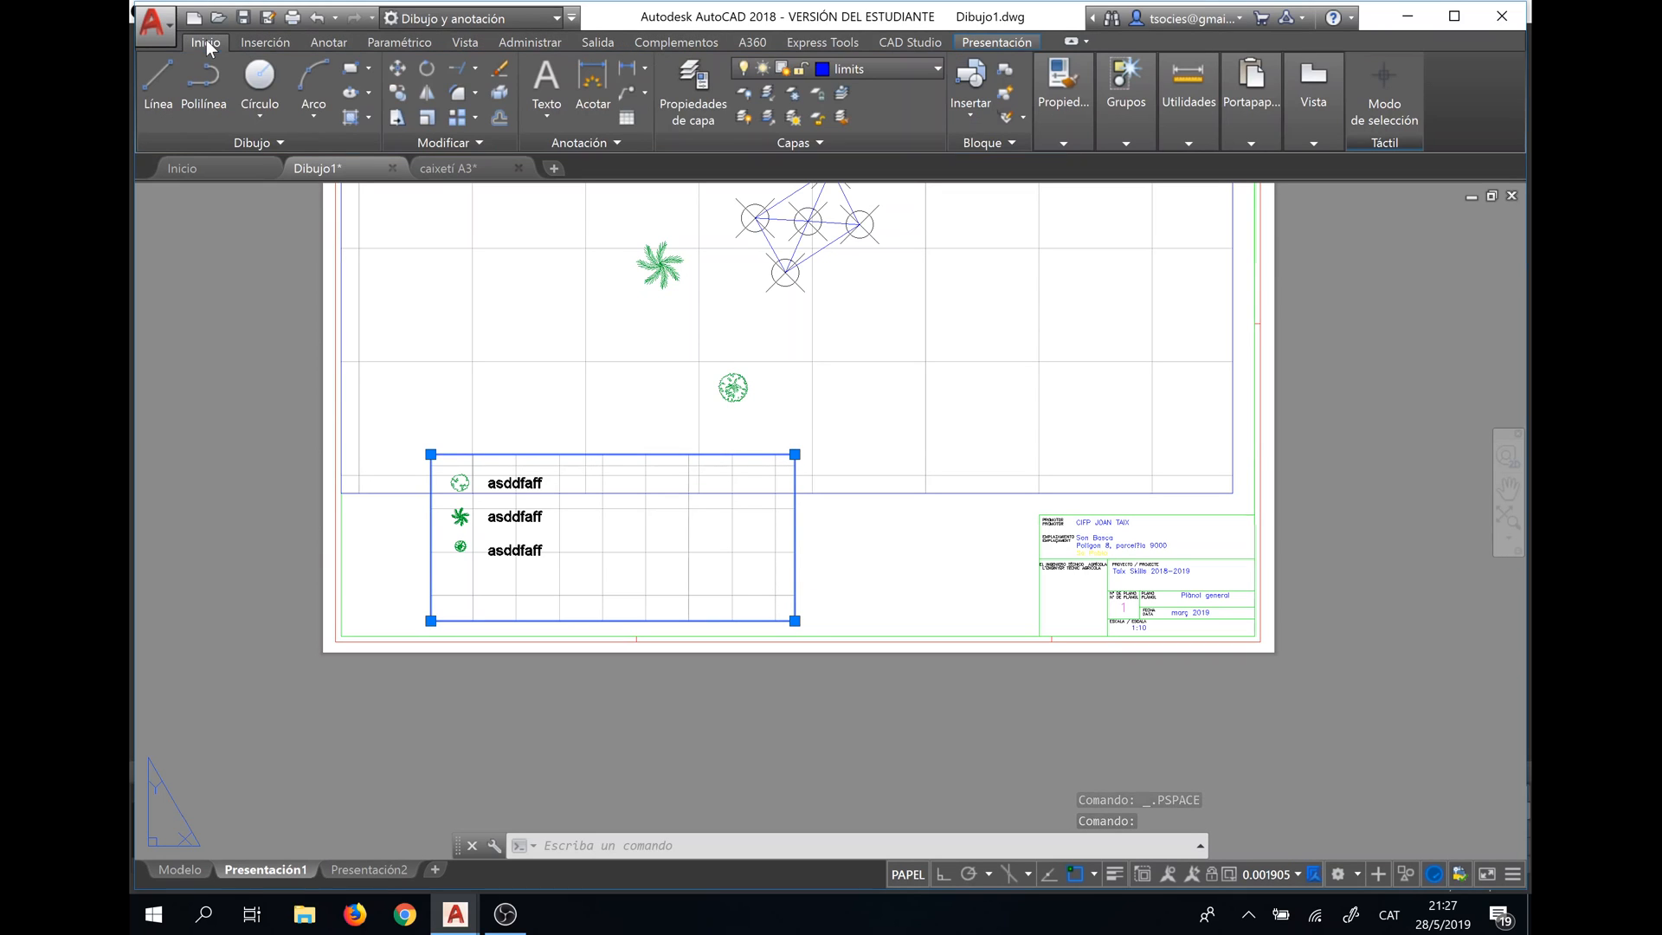
{"action": "left_click", "coordinate": [883, 71]}
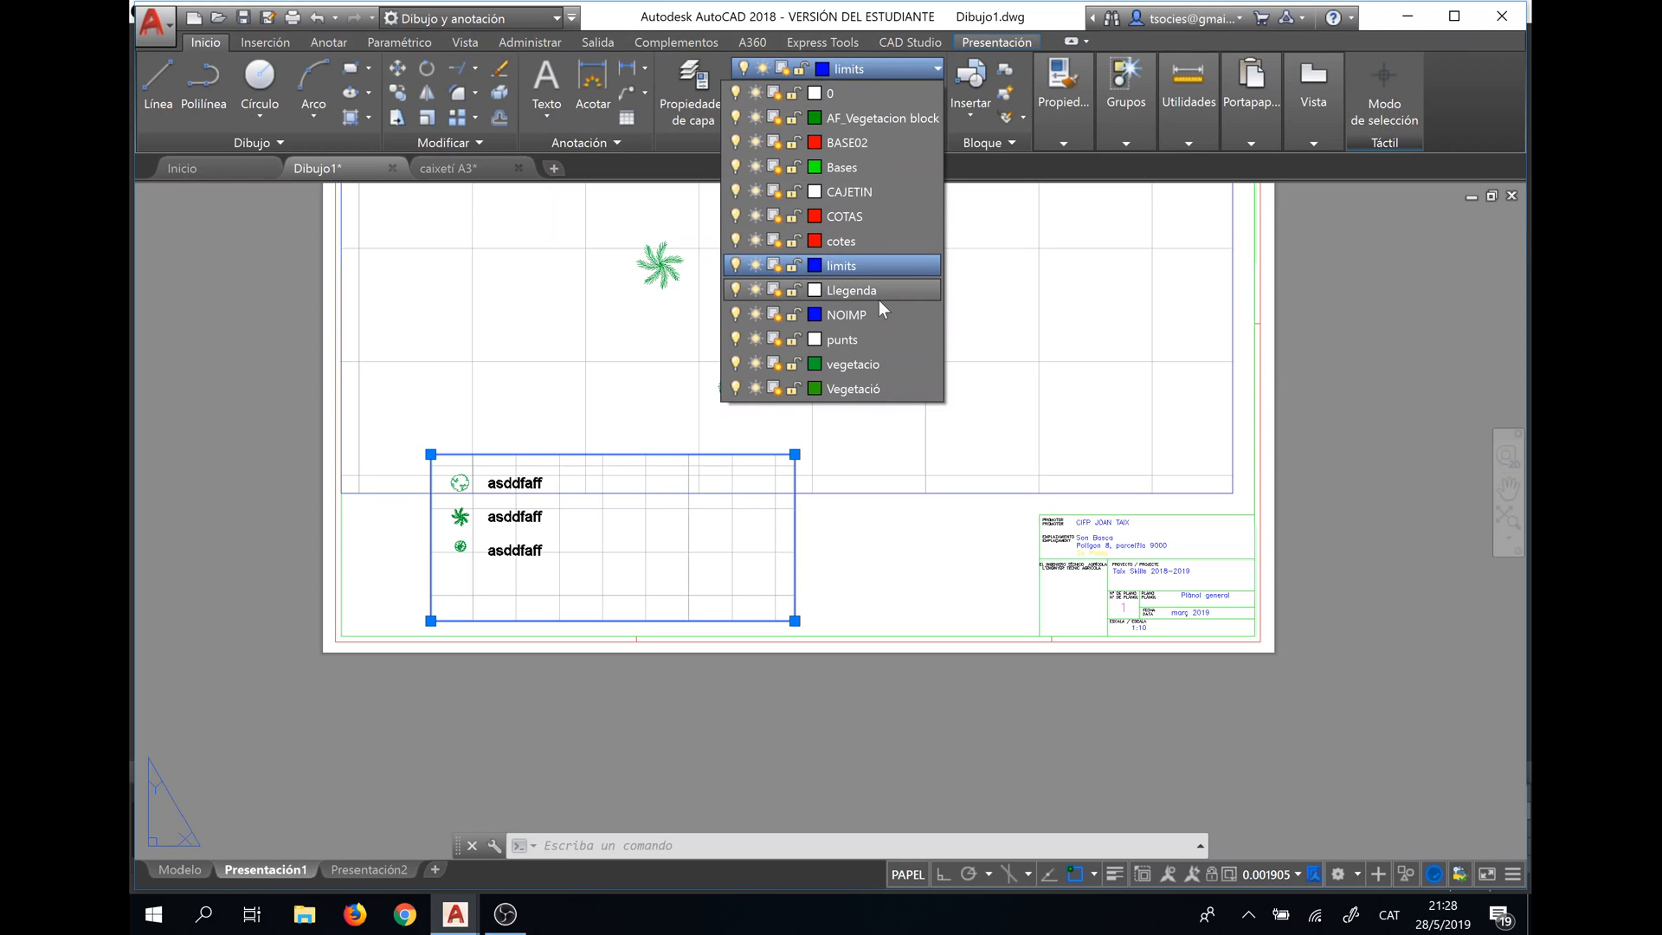
{"action": "left_click", "coordinate": [872, 292]}
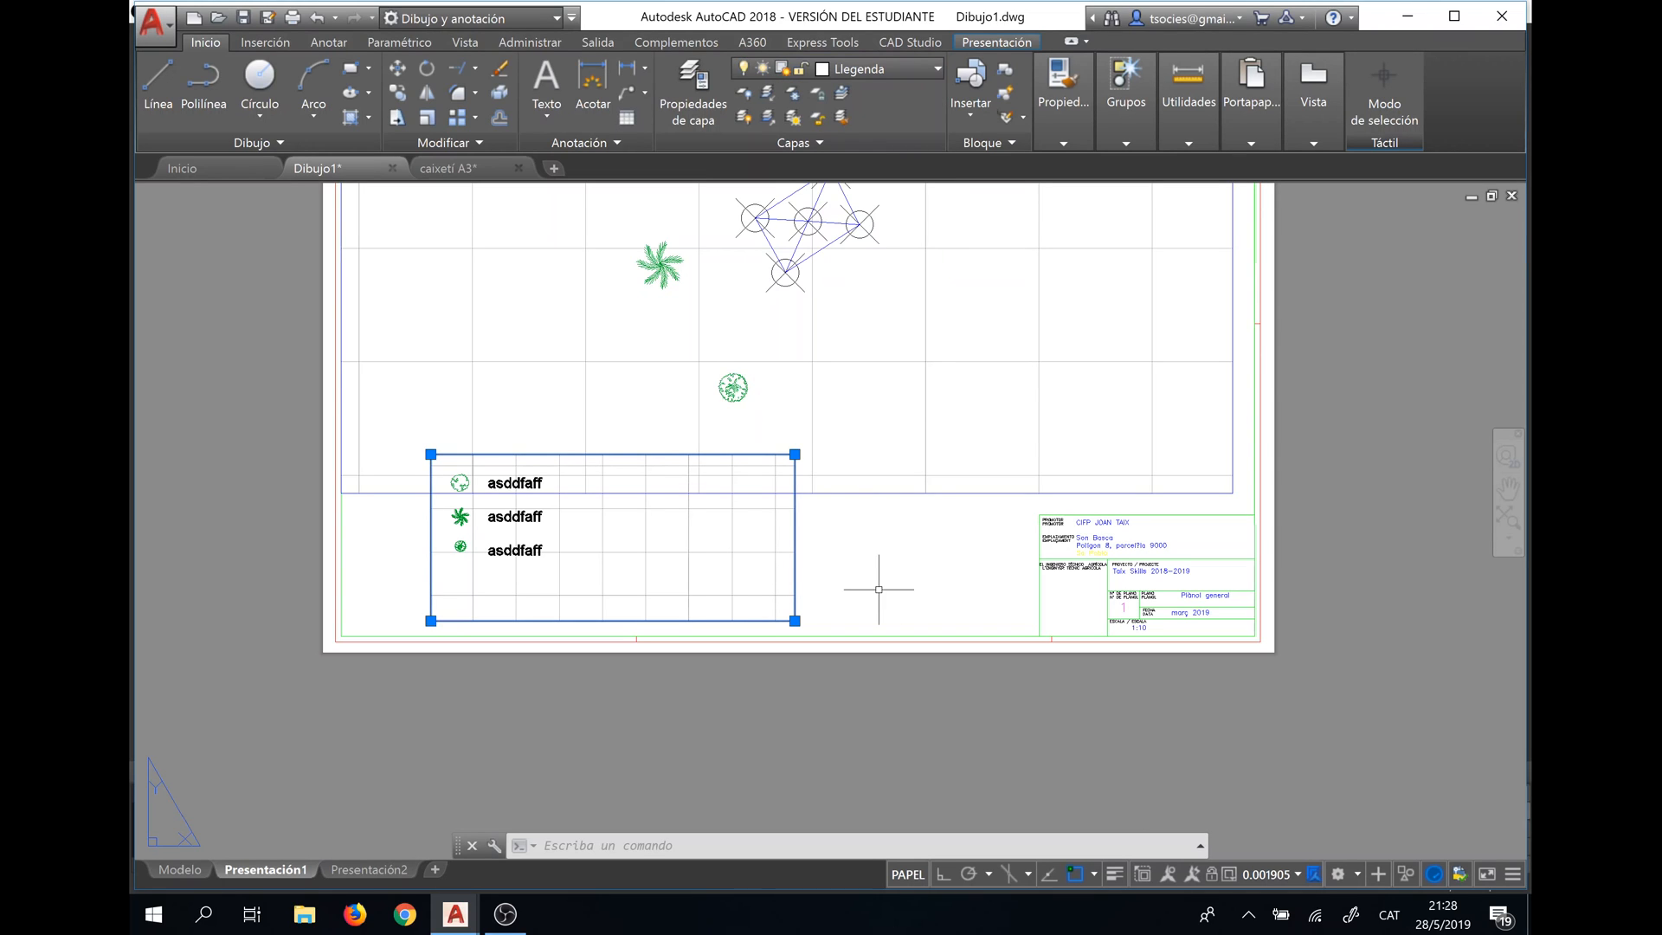
{"action": "key", "text": "Escape"}
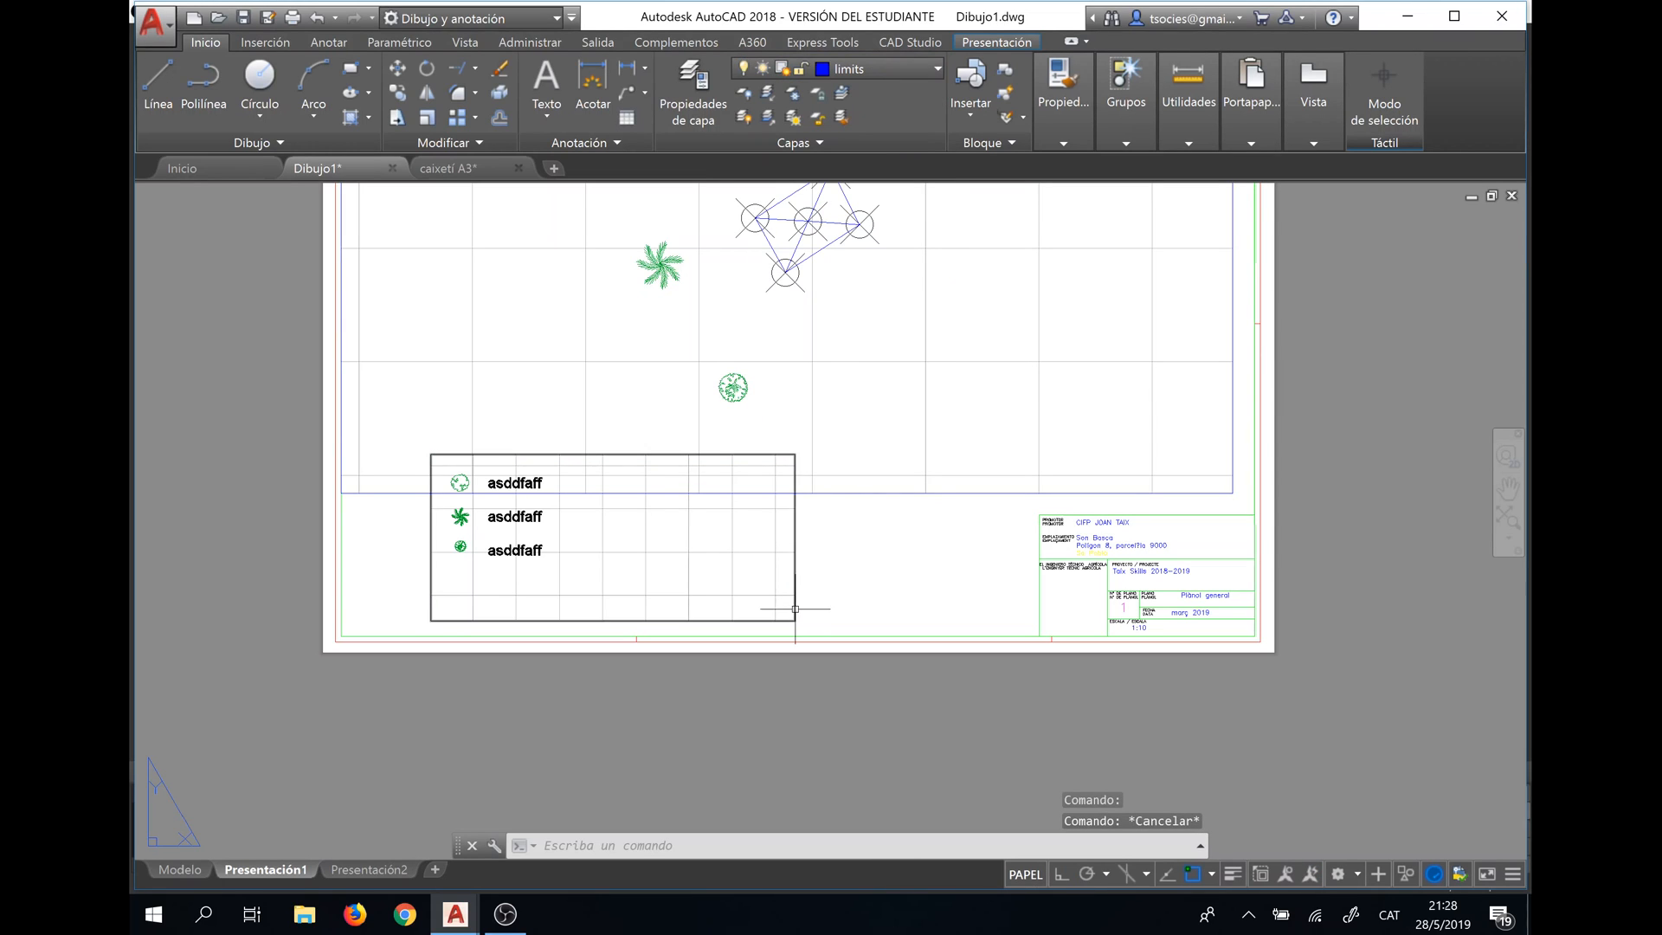
Shrink the legend viewport to fit closely around the three legend entries and move it right, nearer the title block.
{"action": "left_click", "coordinate": [795, 609]}
{"action": "left_click", "coordinate": [795, 621]}
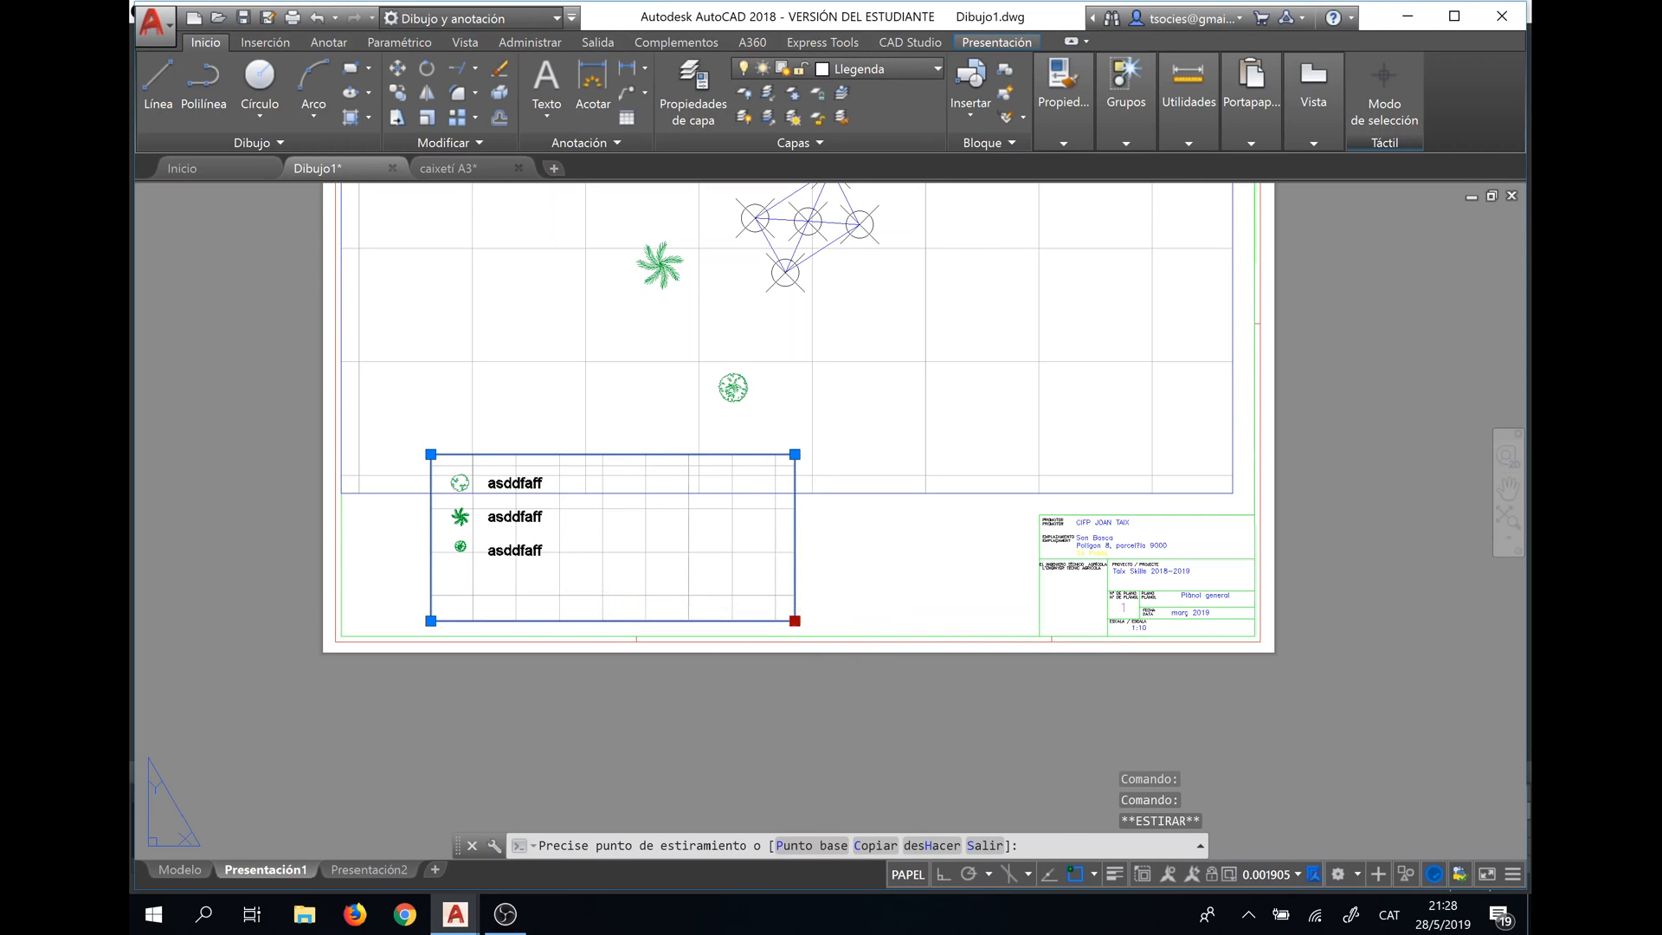
{"action": "left_click", "coordinate": [570, 586]}
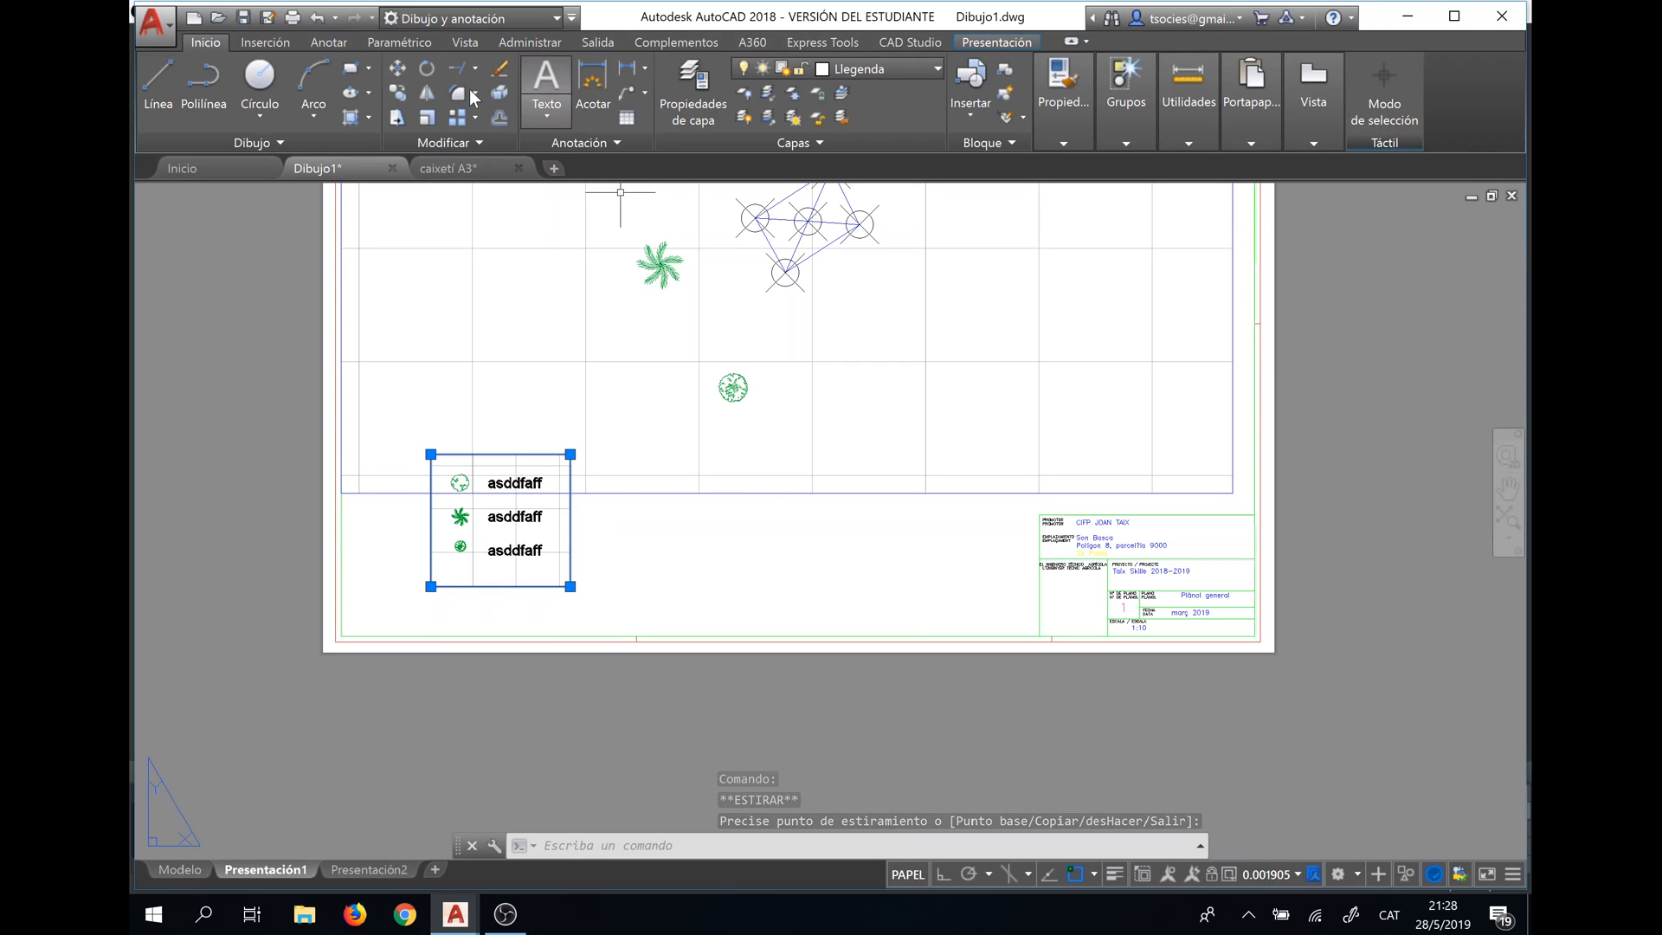
{"action": "left_click", "coordinate": [397, 69]}
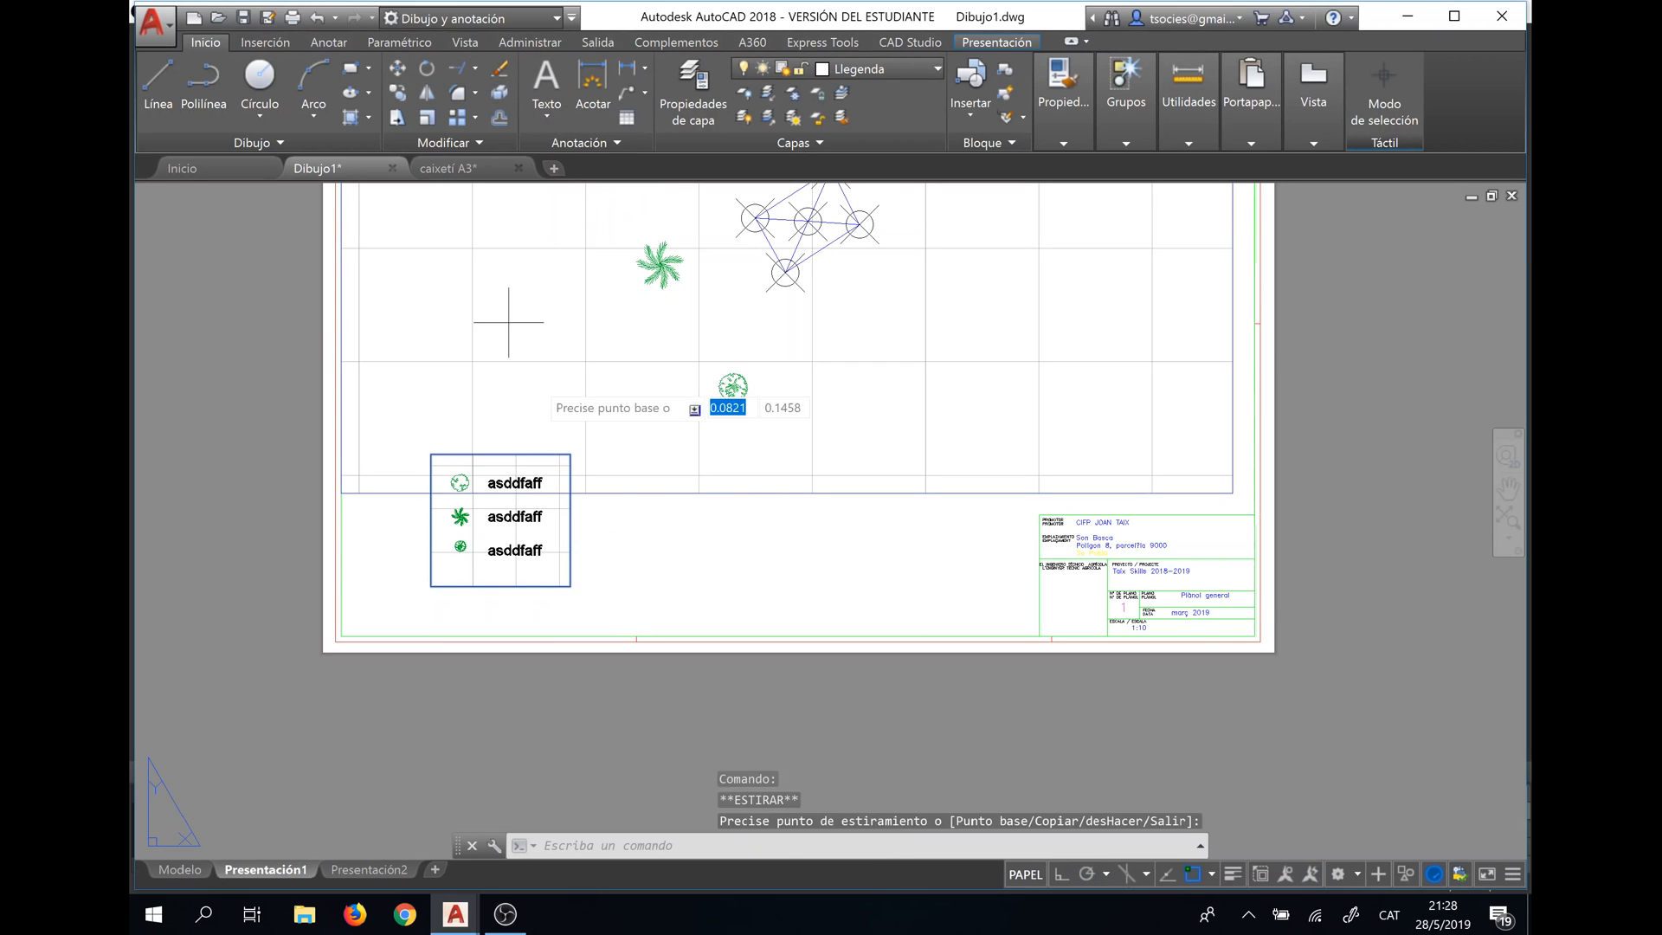
{"action": "left_click", "coordinate": [572, 571]}
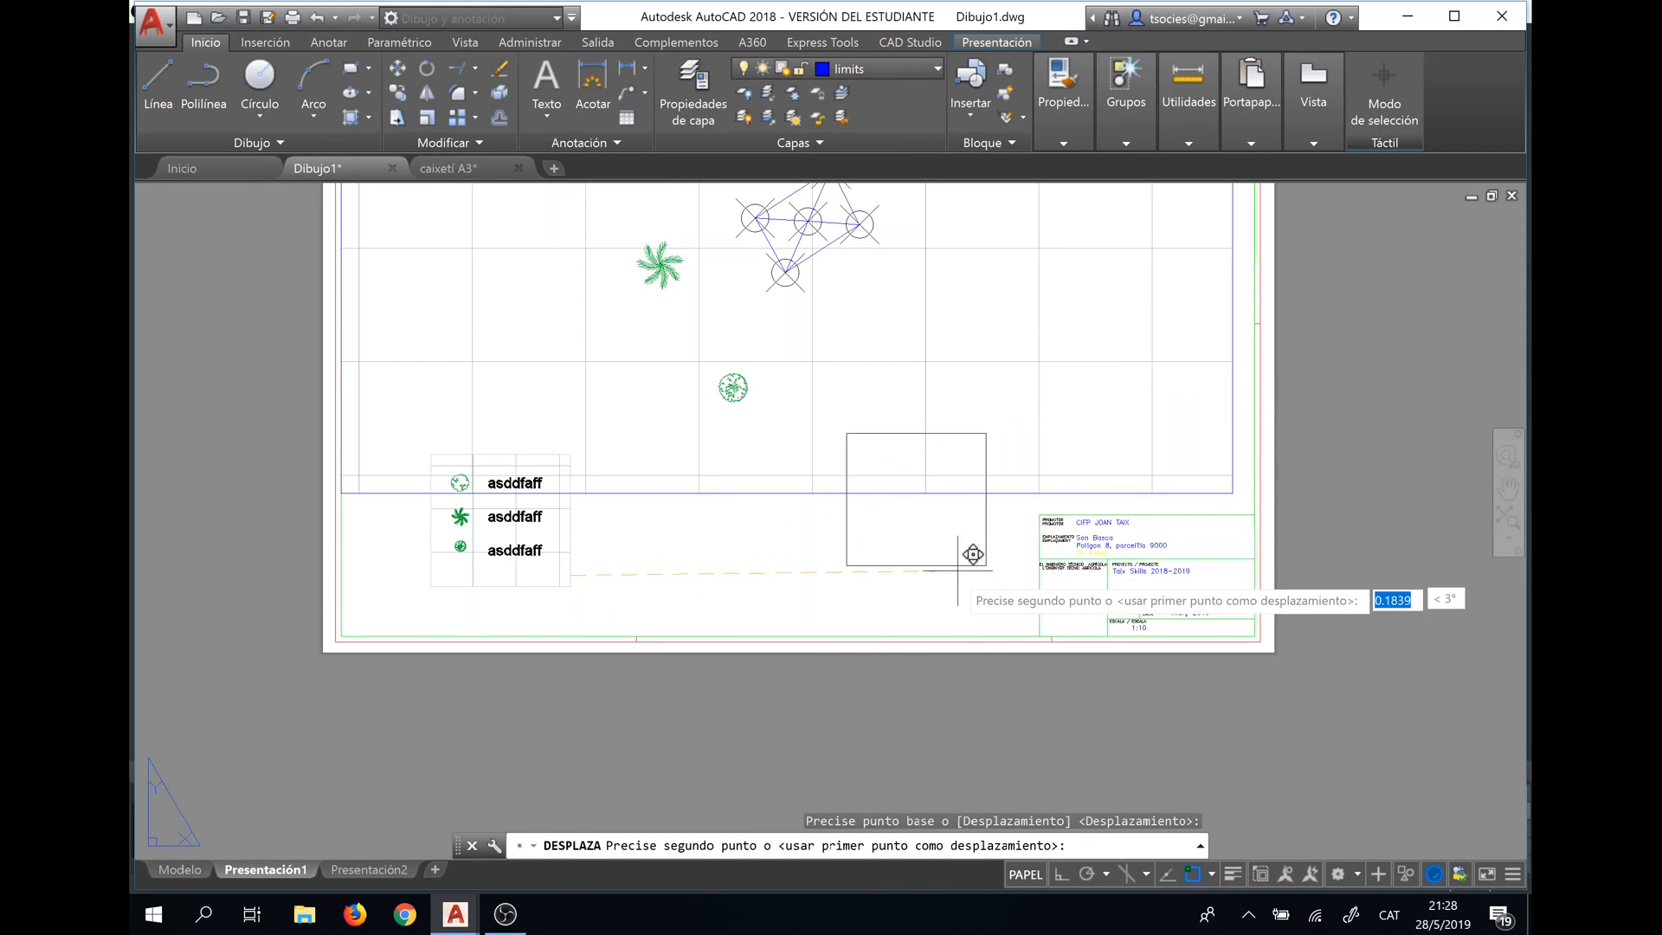
{"action": "left_click", "coordinate": [838, 578]}
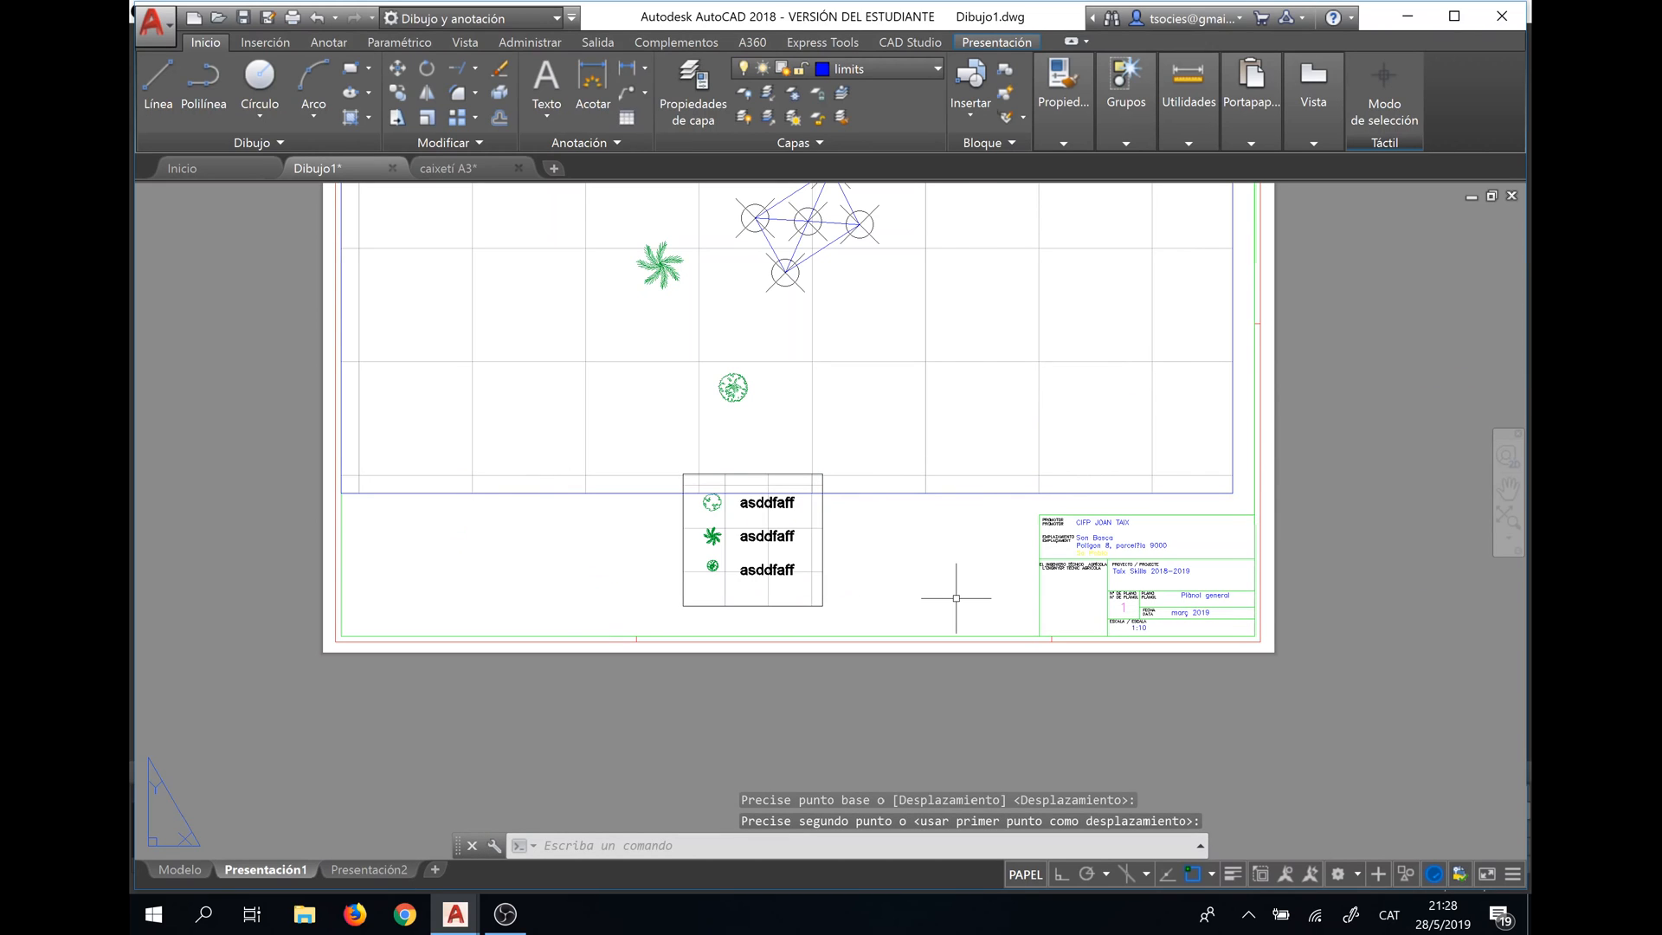
Set the title block's ESCALA attribute to 1:200 and accept the attribute changes.
{"action": "left_click", "coordinate": [1058, 541]}
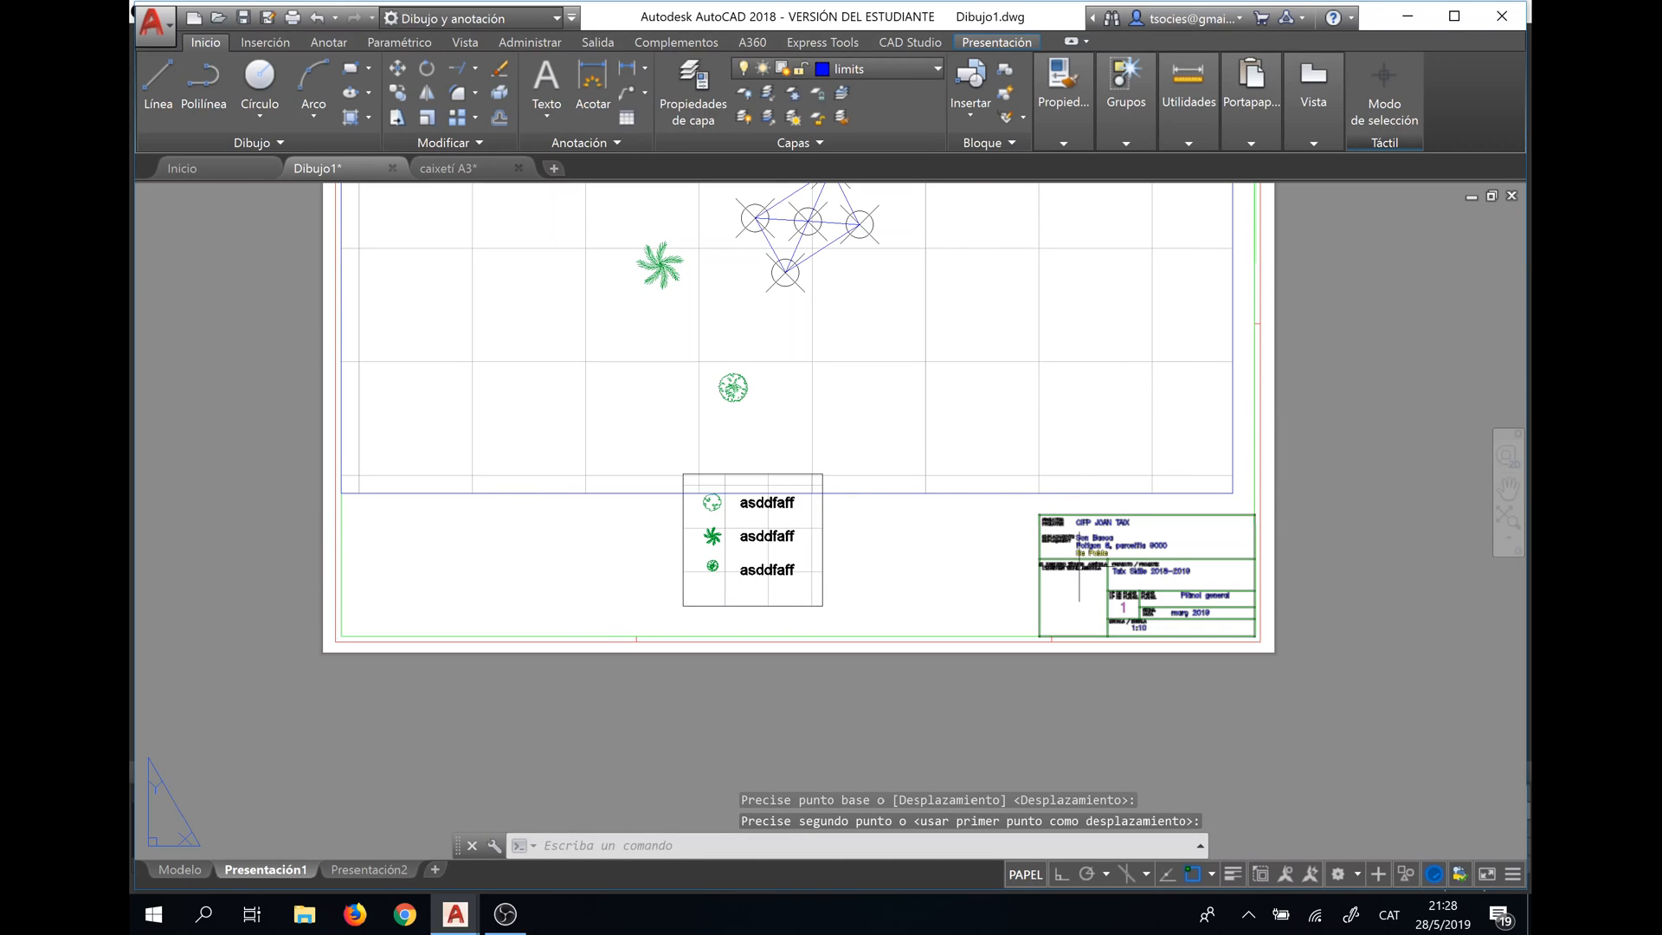
{"action": "left_click", "coordinate": [1122, 555]}
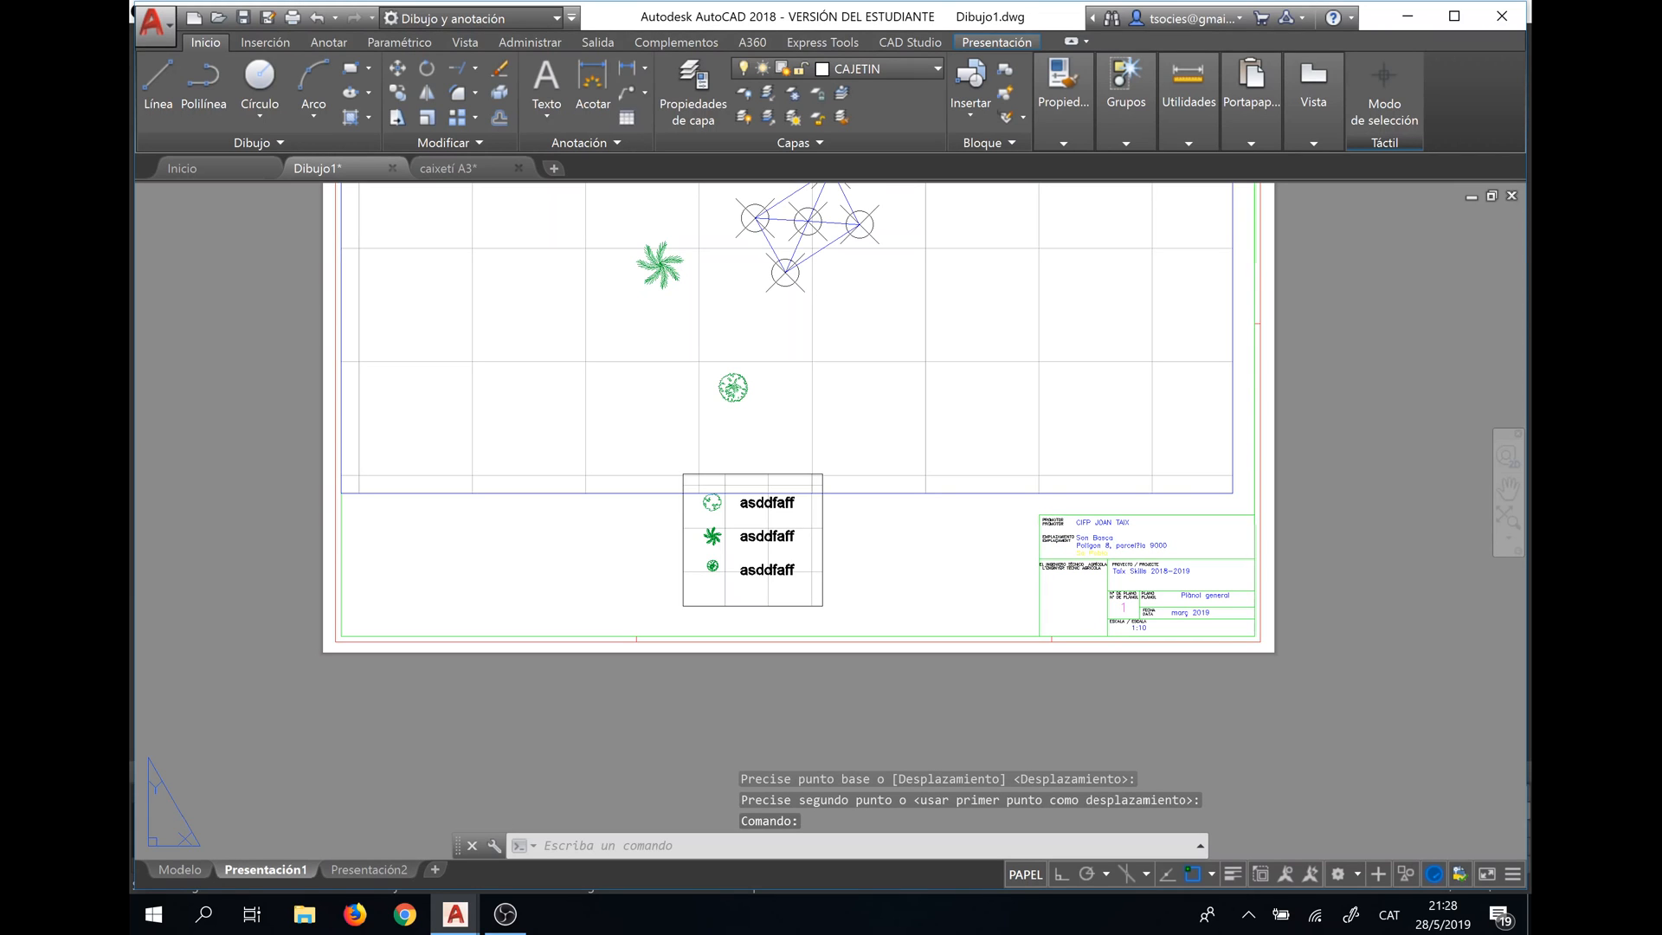
{"action": "double_click", "coordinate": [1128, 569]}
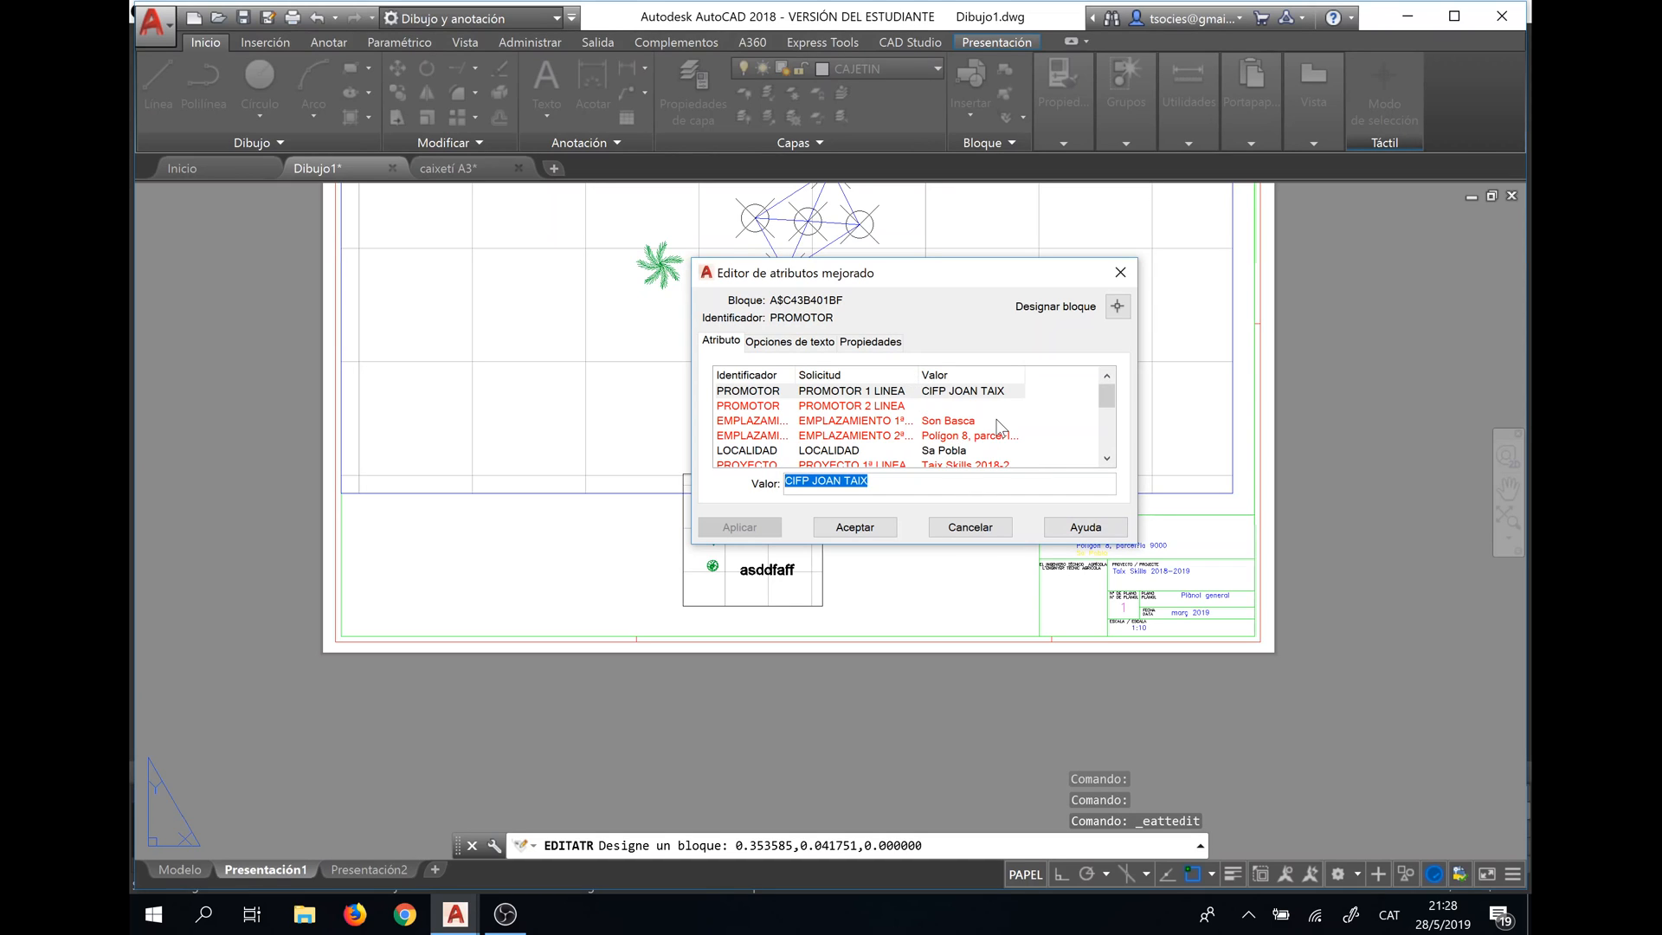
{"action": "scroll", "coordinate": [999, 426], "scroll_direction": "down", "scroll_amount": 2}
{"action": "scroll", "coordinate": [999, 426], "scroll_direction": "down", "scroll_amount": 1}
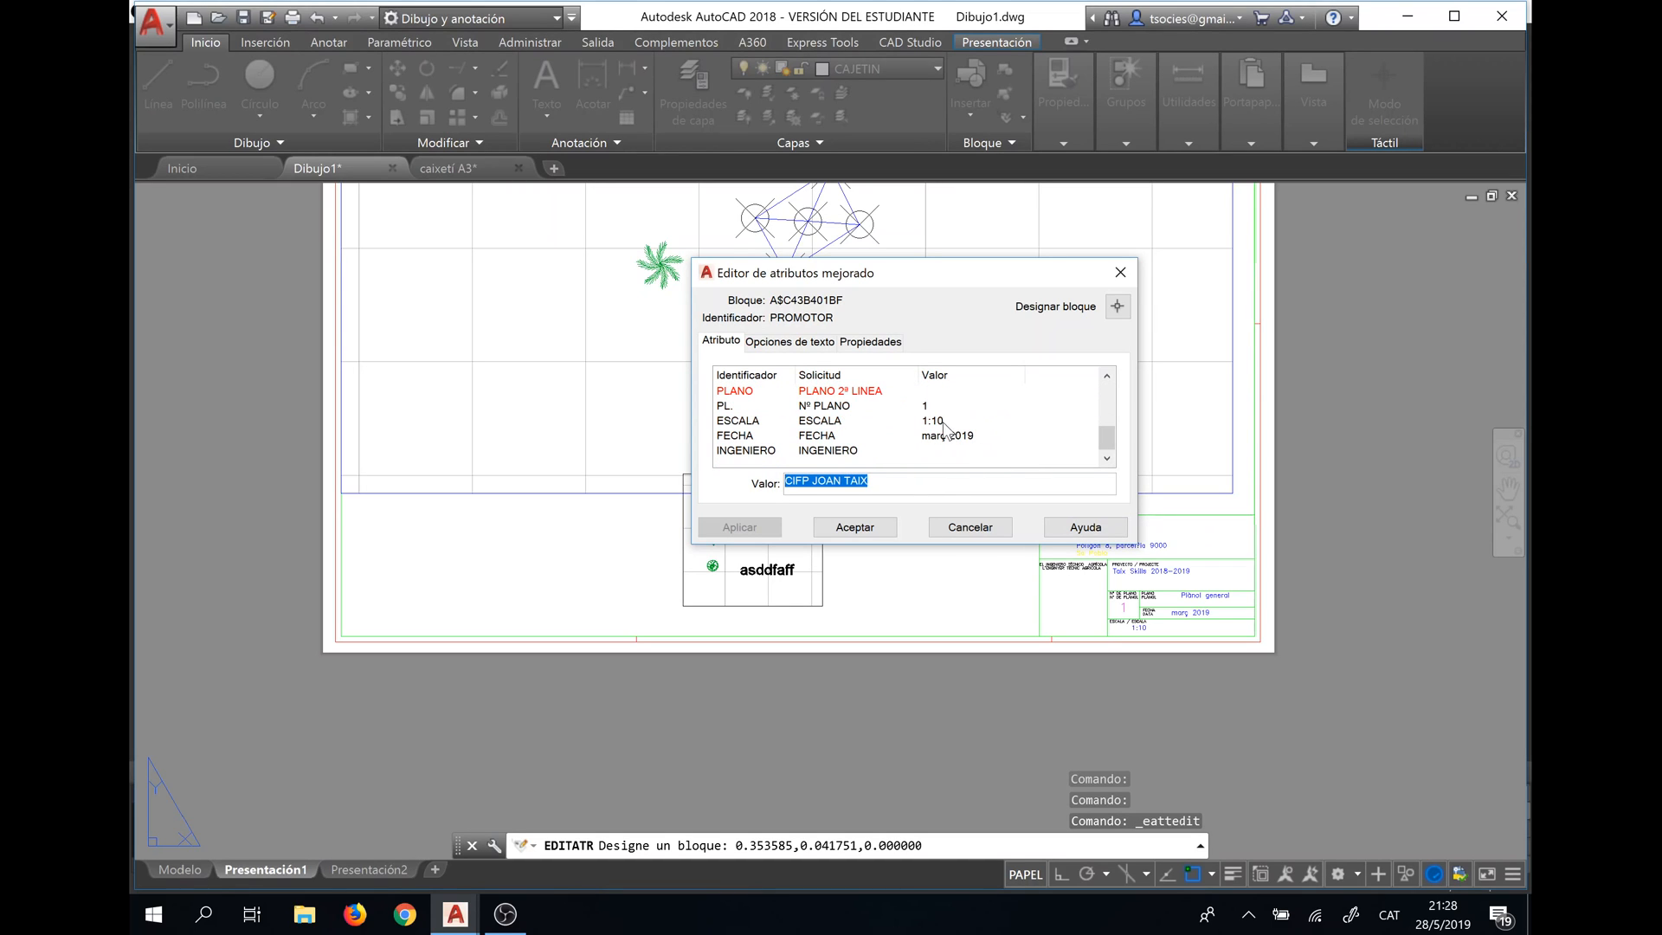
{"action": "left_click", "coordinate": [945, 422]}
{"action": "left_click", "coordinate": [809, 483]}
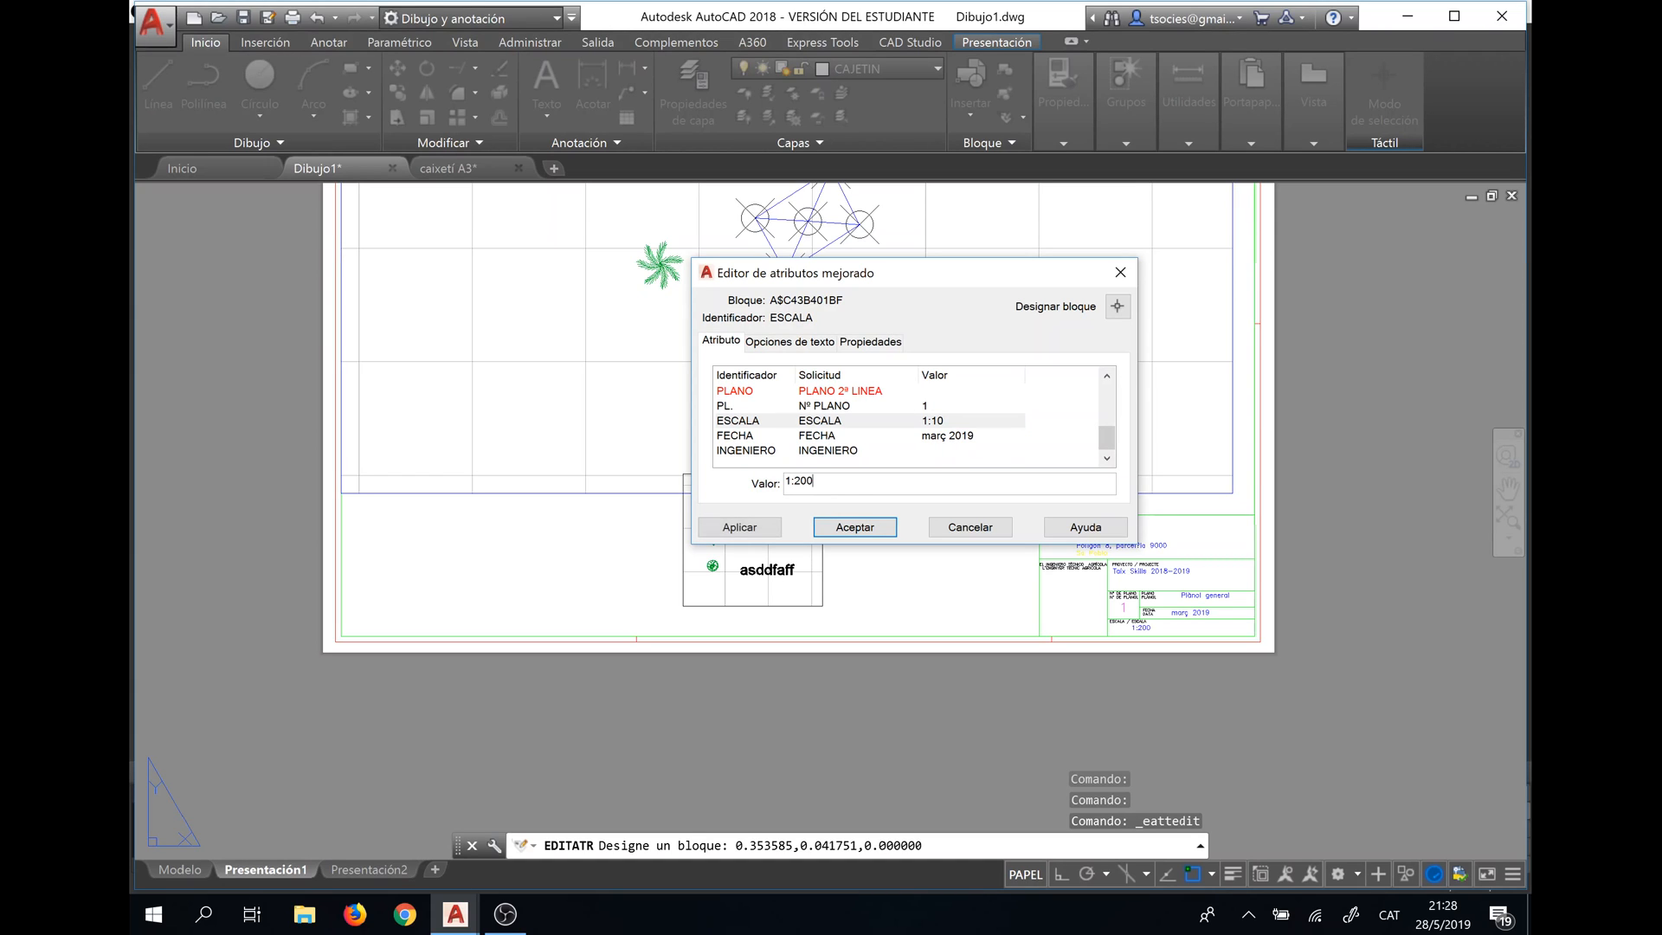
{"action": "left_click", "coordinate": [883, 530]}
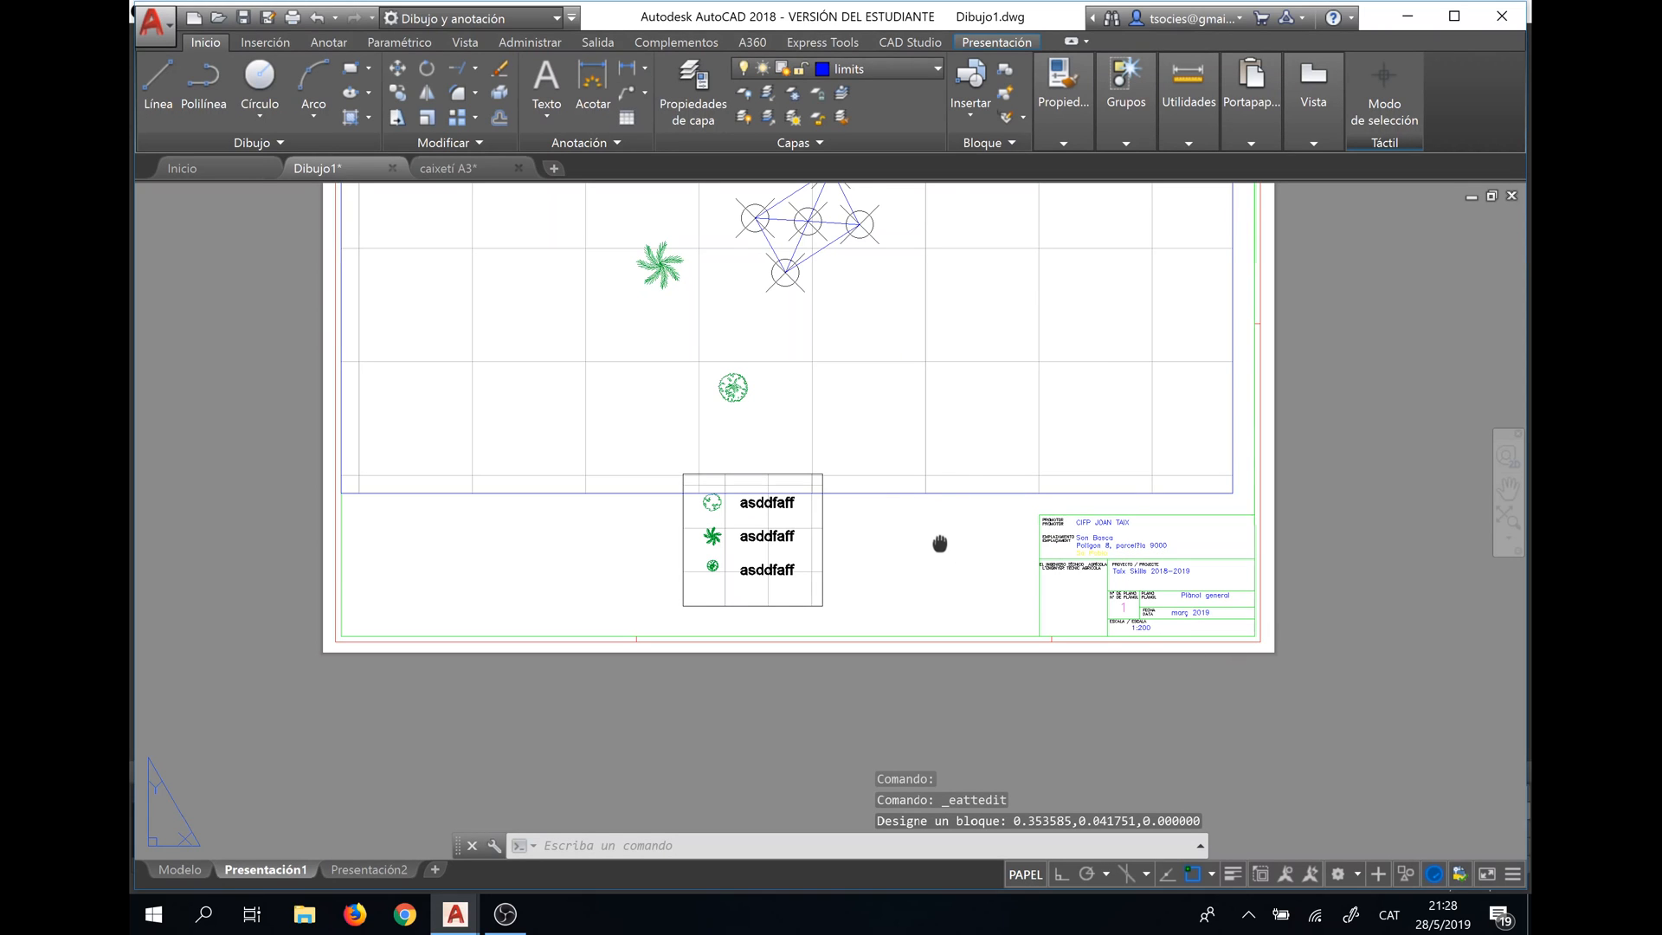
Review the layers' plot settings in the layer properties manager, including layer NOIMP, and close it.
{"action": "middle_click_drag", "start_coordinate": [940, 543], "coordinate": [923, 698]}
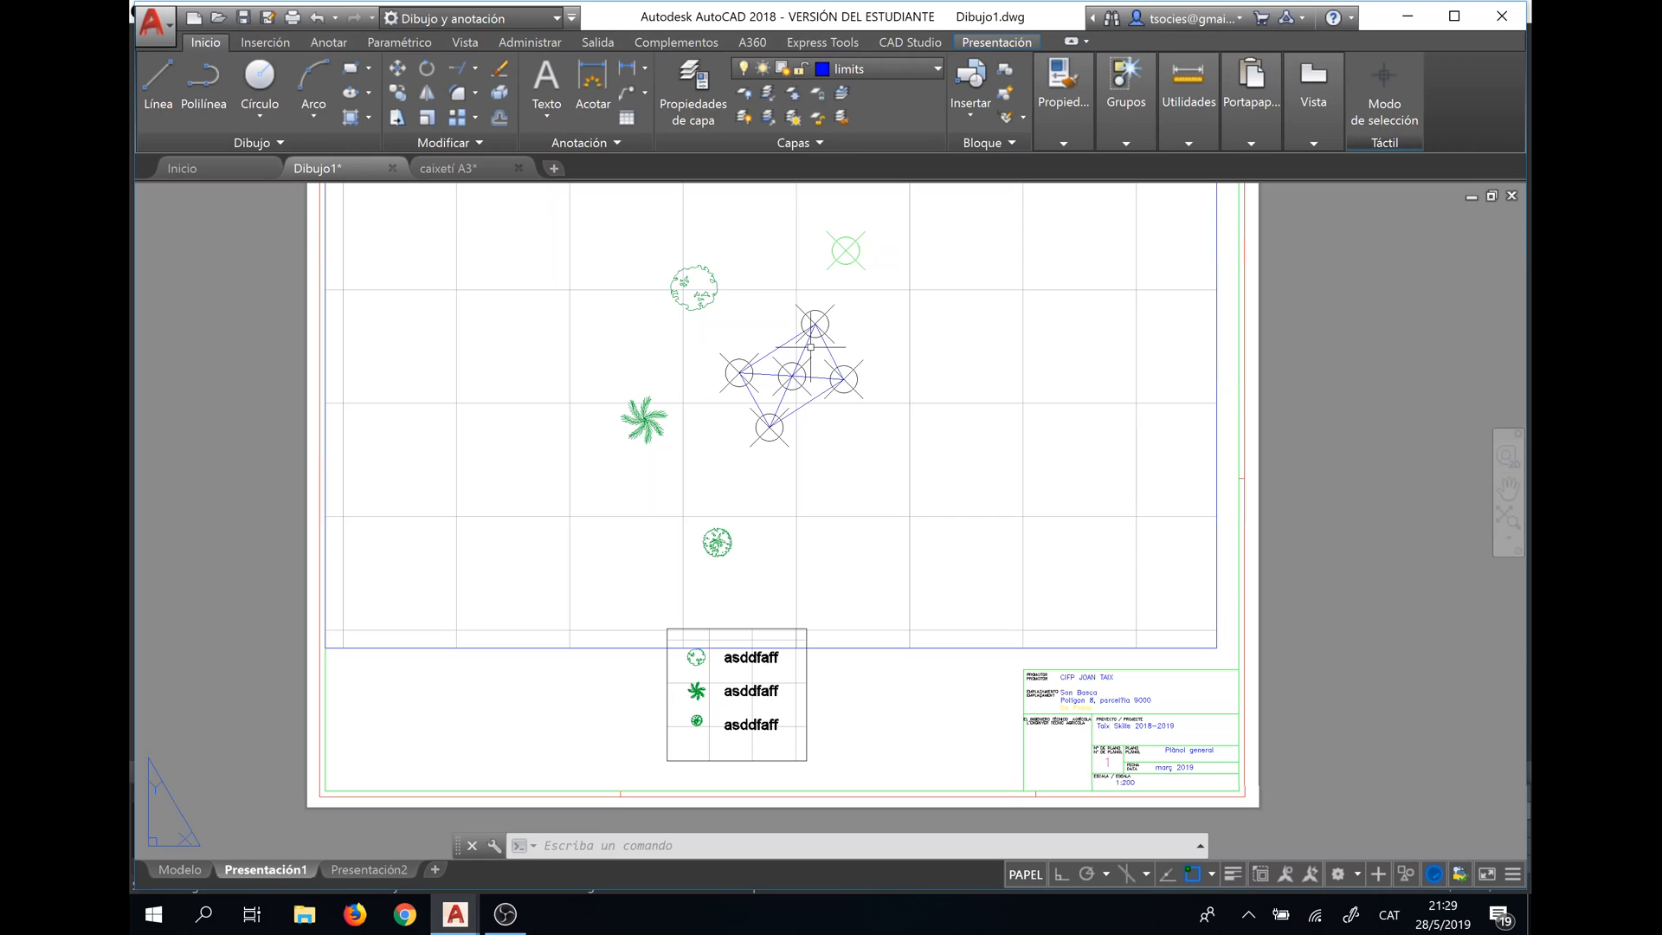
{"action": "left_click", "coordinate": [703, 76]}
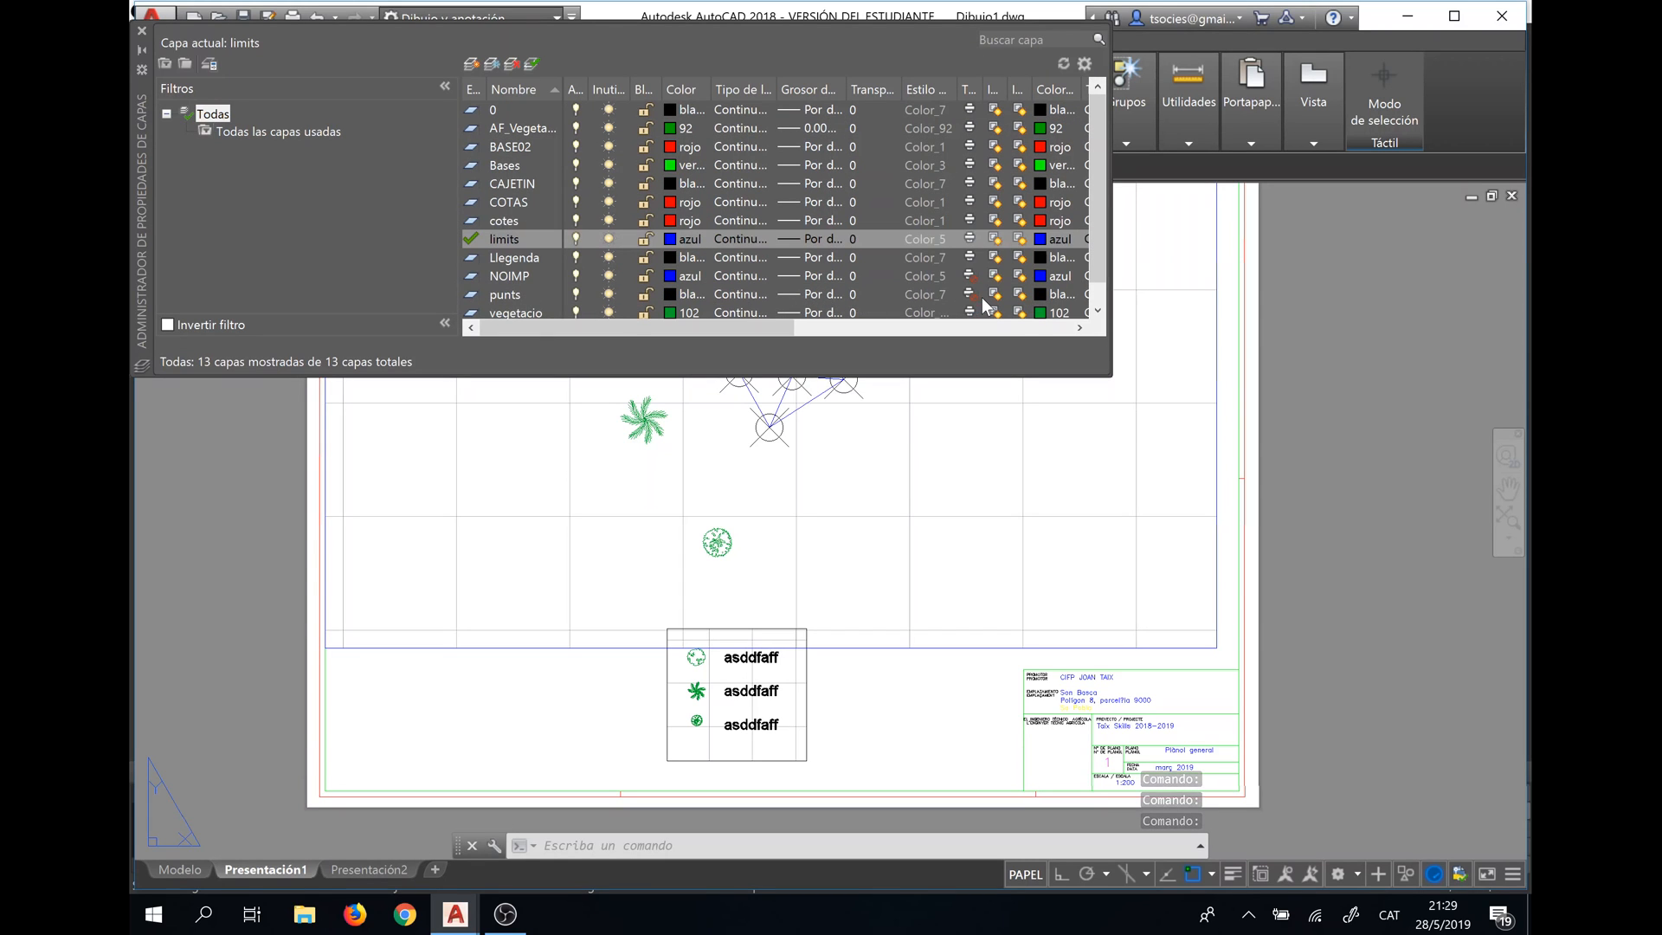
{"action": "left_click", "coordinate": [142, 32]}
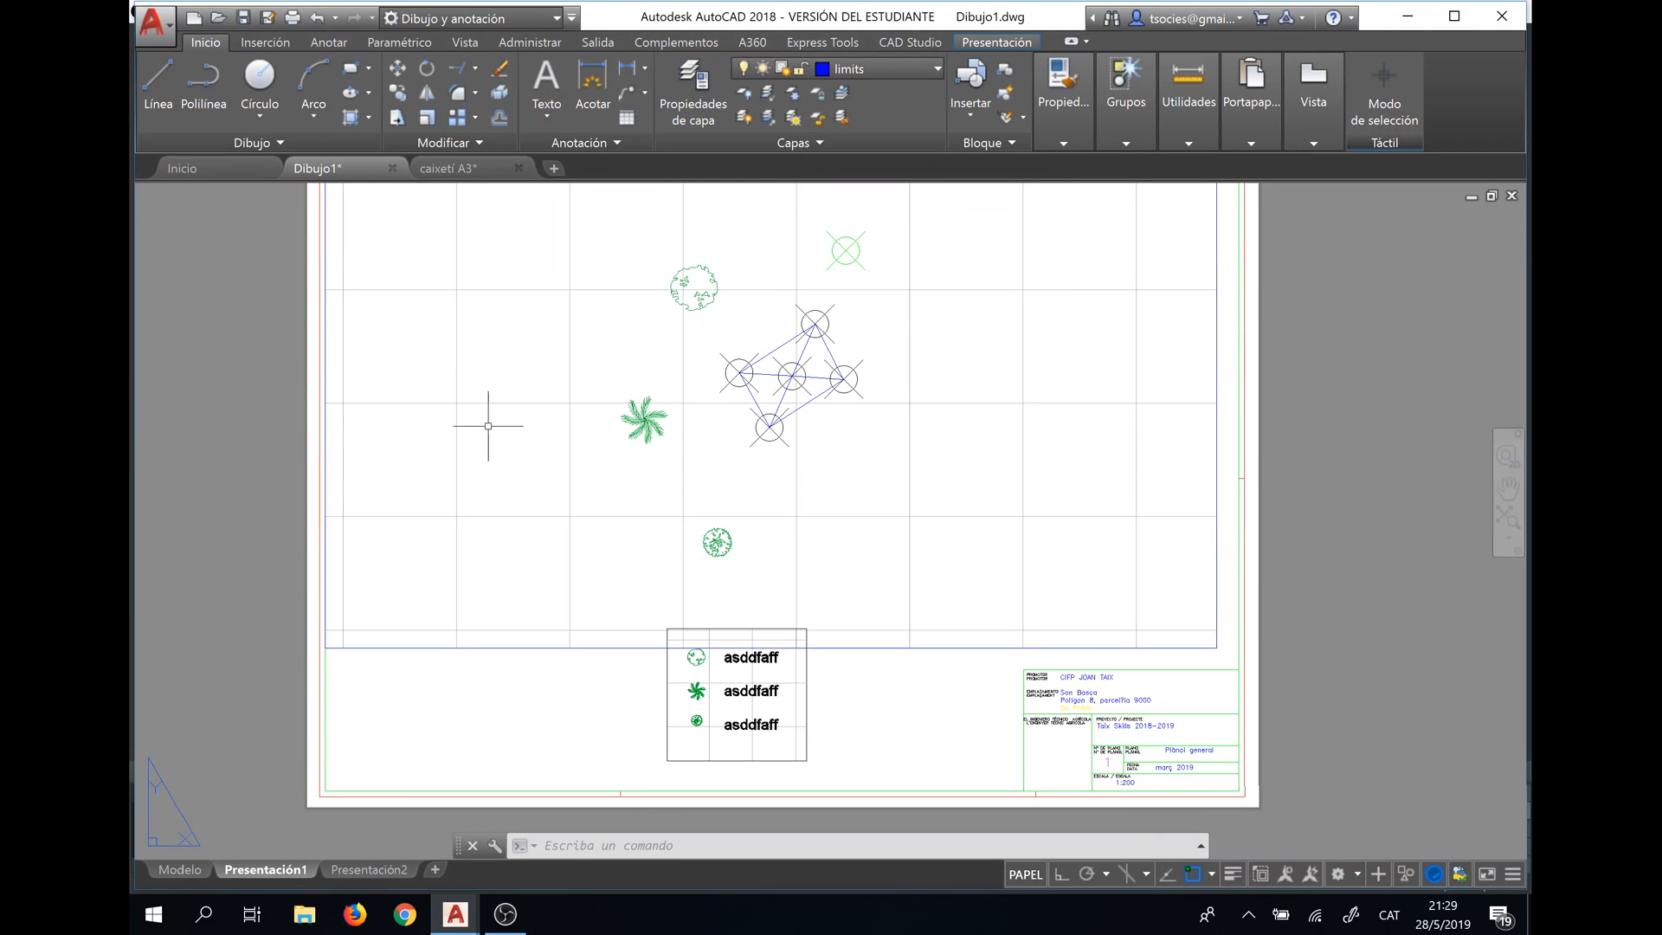
Plot the Presentación1 layout on A3 with Microsoft Print to PDF, saving the file as borrar in the 00 BORRAR folder.
{"action": "left_click", "coordinate": [289, 19]}
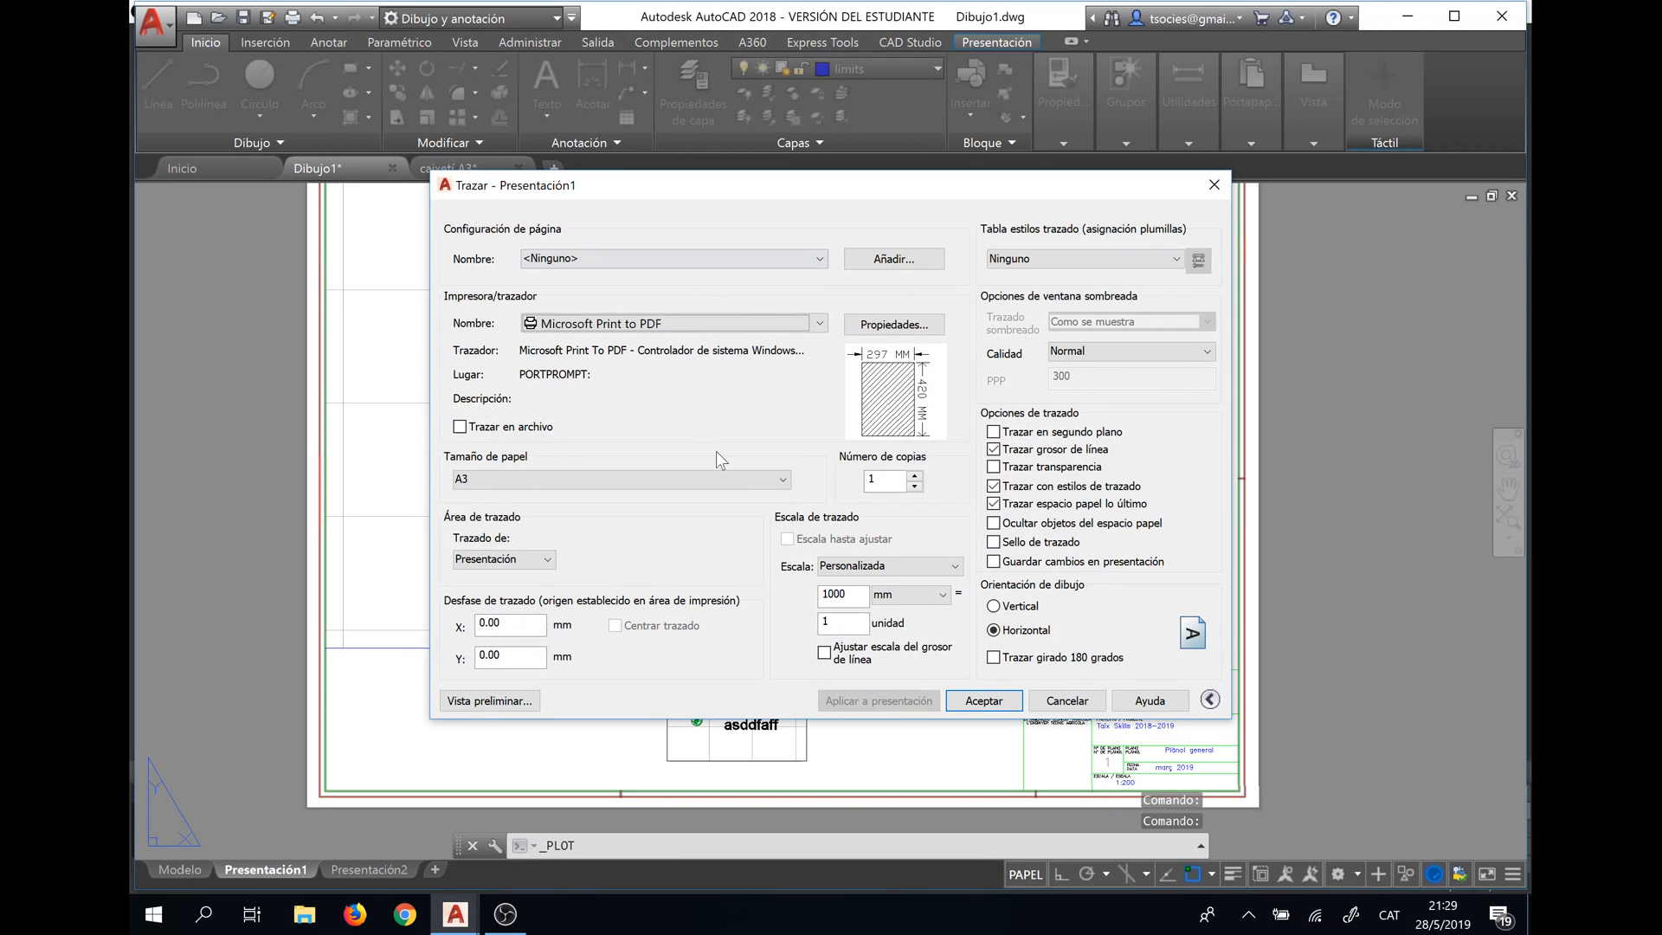
{"action": "left_click", "coordinate": [1000, 704]}
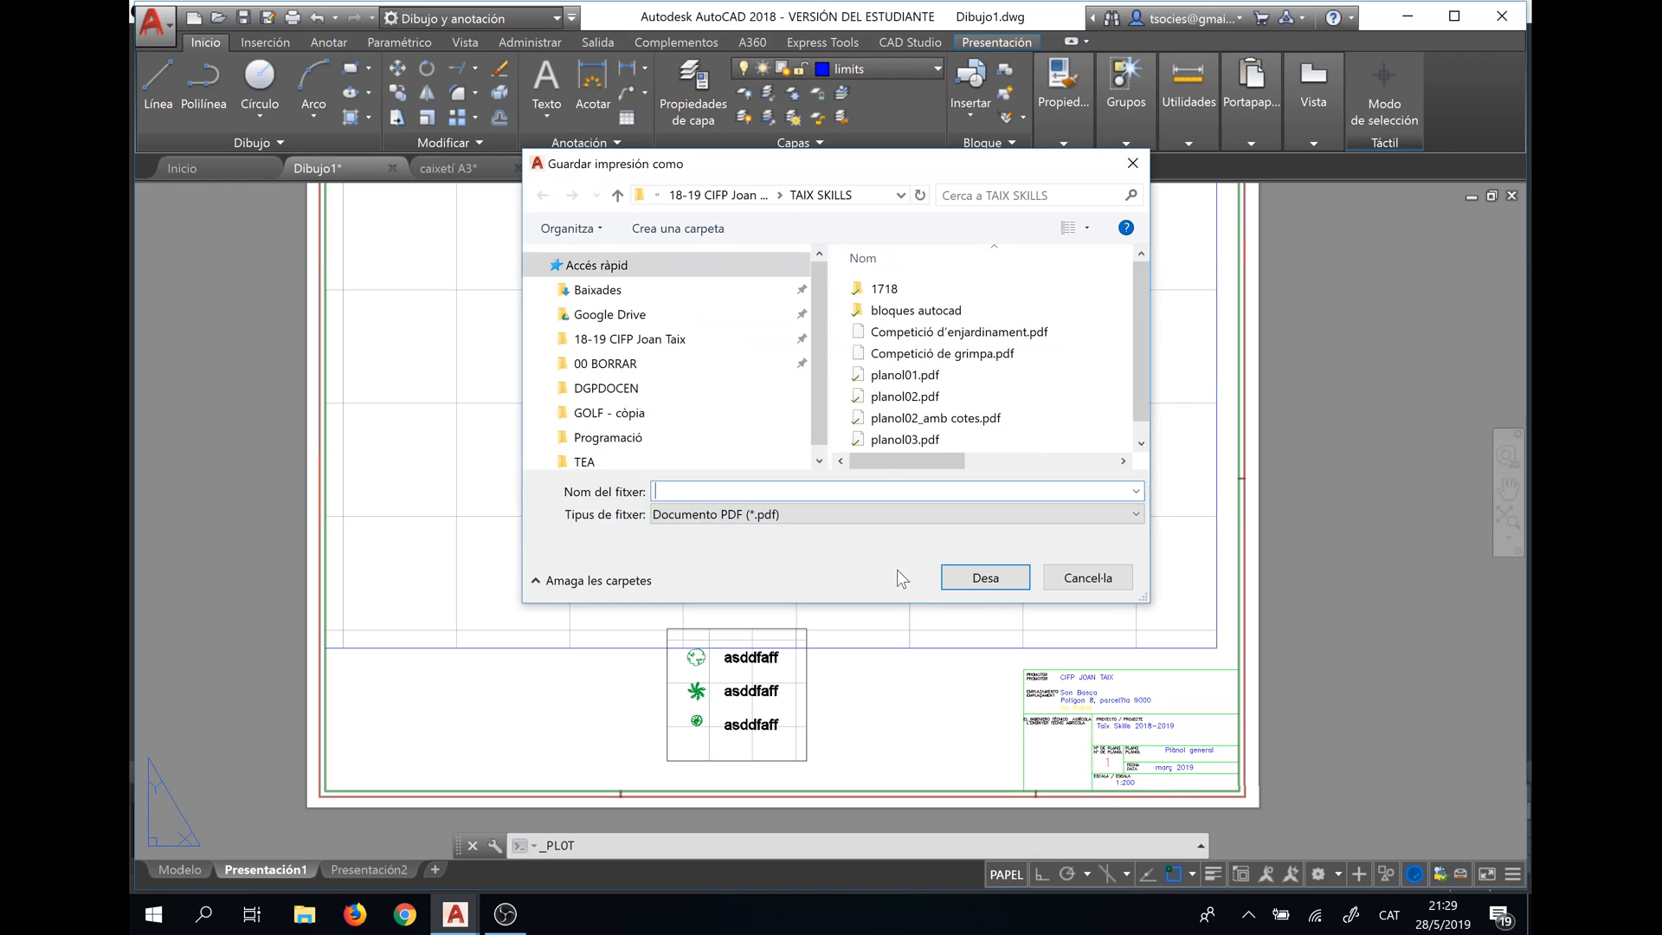
{"action": "scroll", "coordinate": [775, 275], "scroll_direction": "down", "scroll_amount": 5}
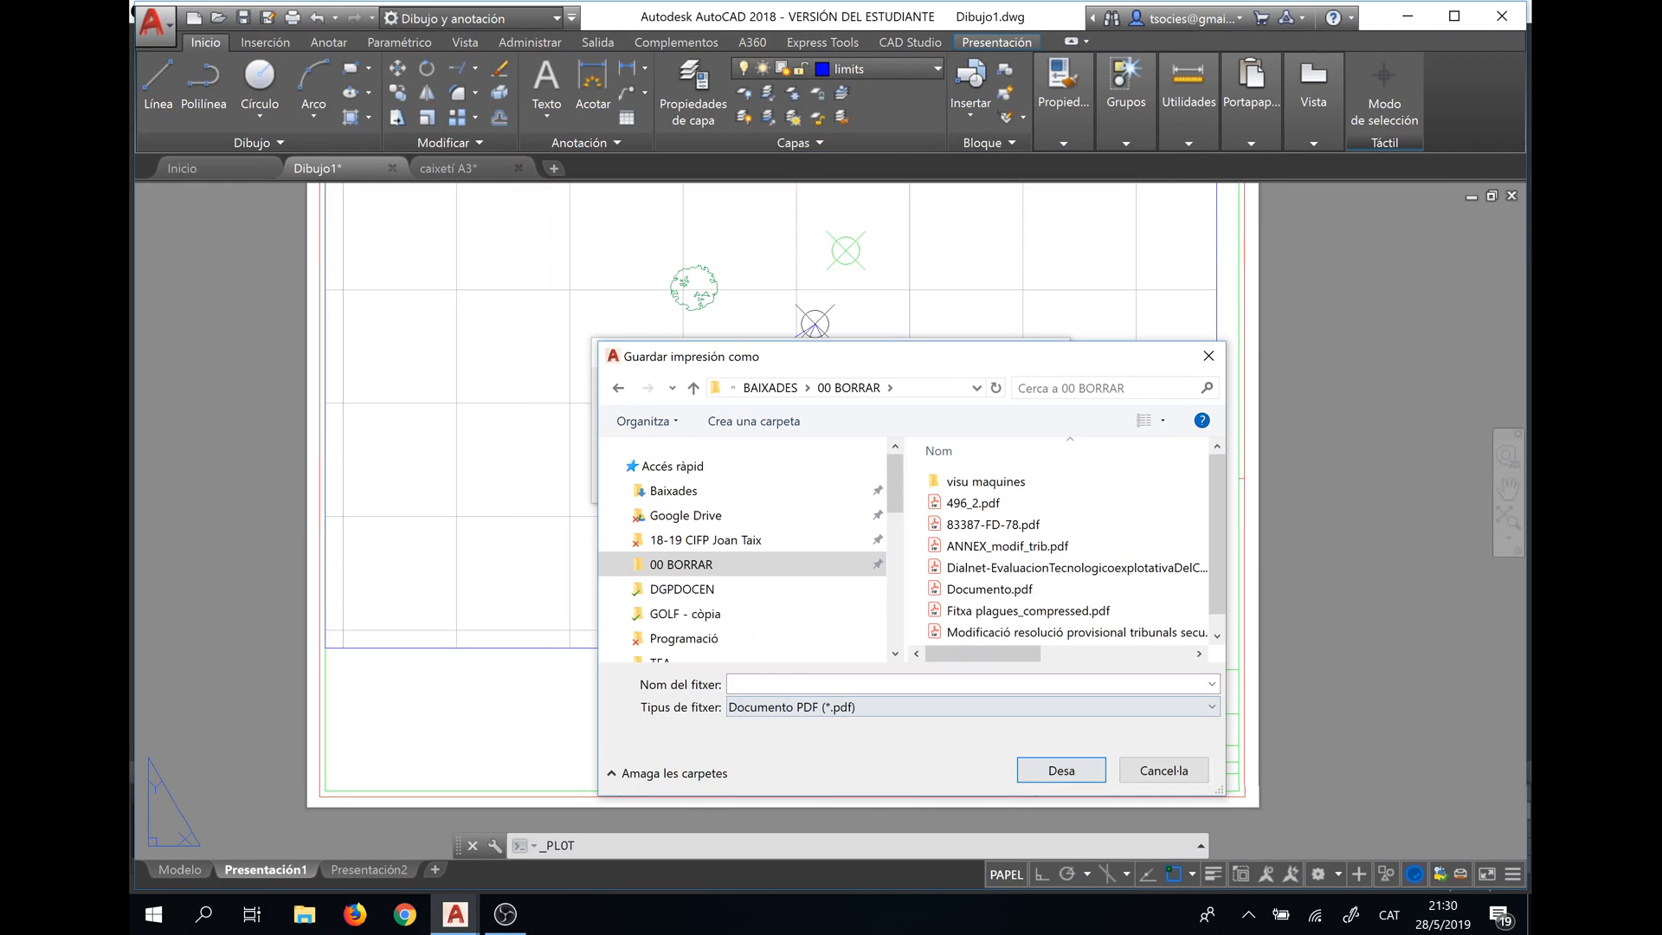
{"action": "left_click", "coordinate": [732, 683]}
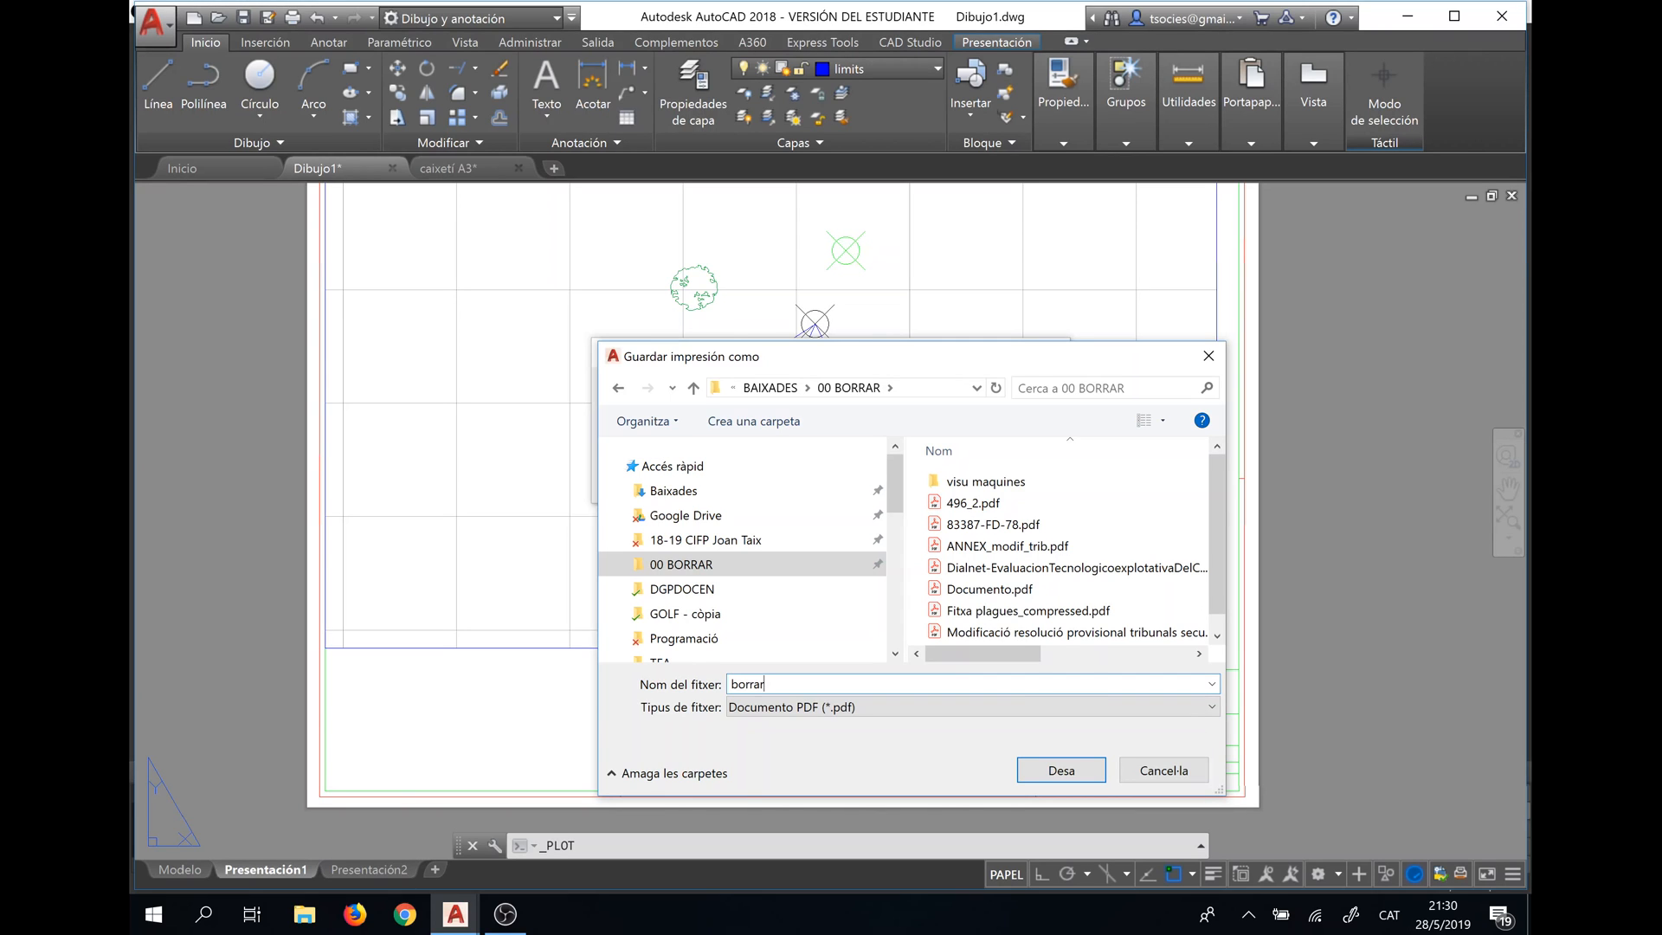
{"action": "key", "text": "Return"}
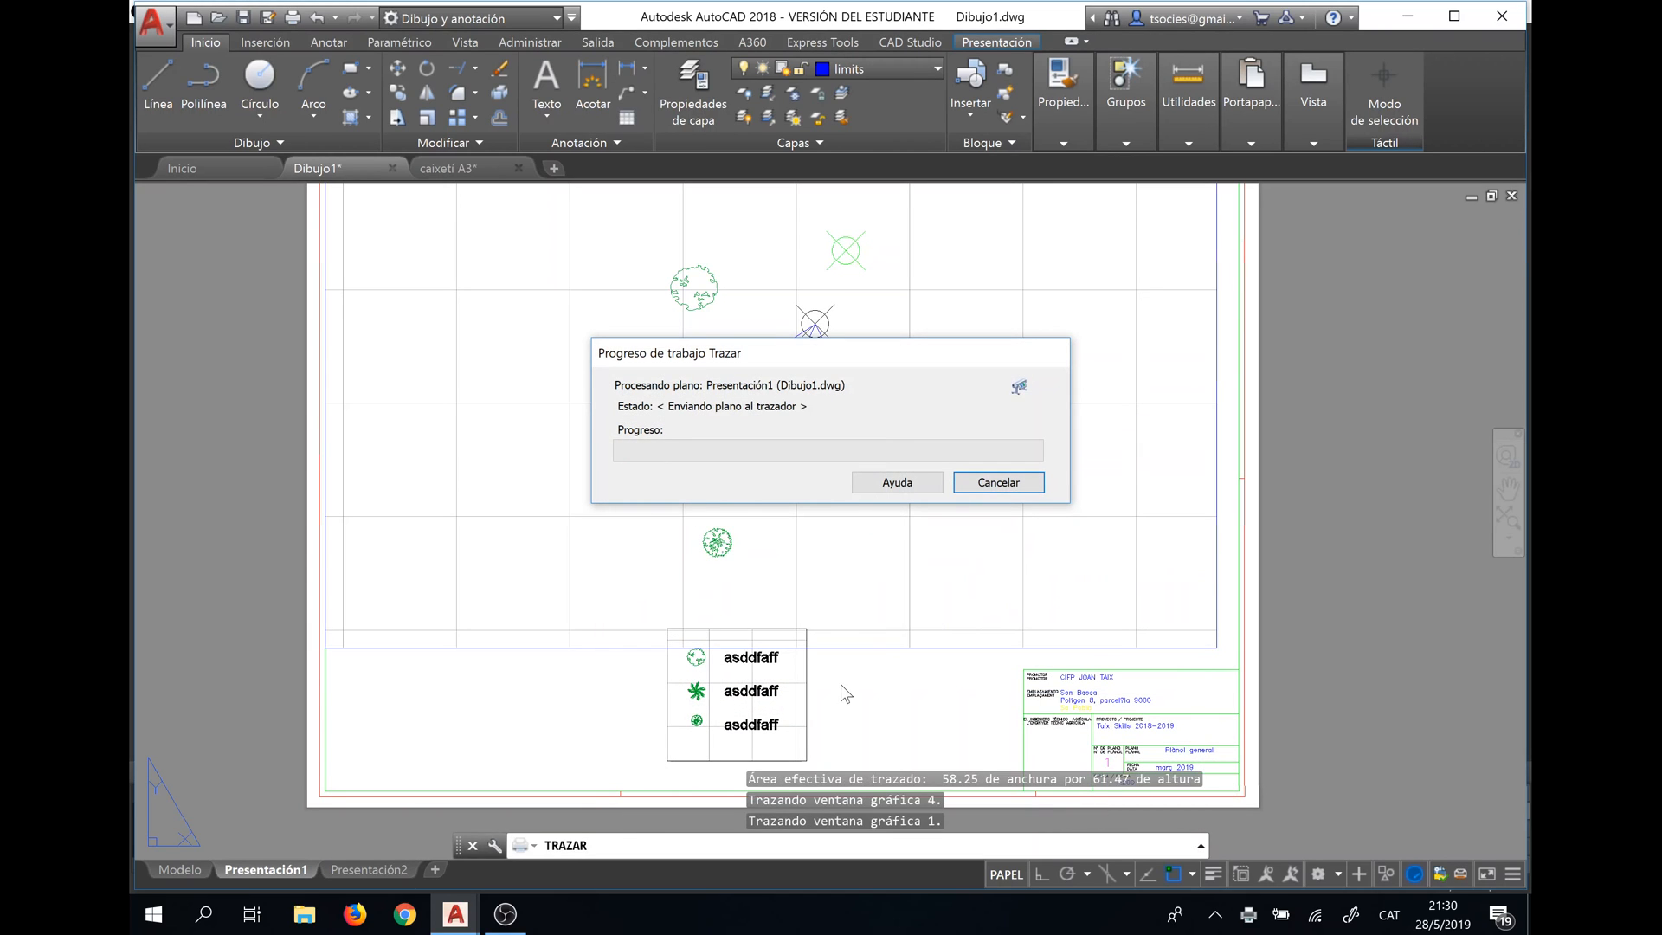